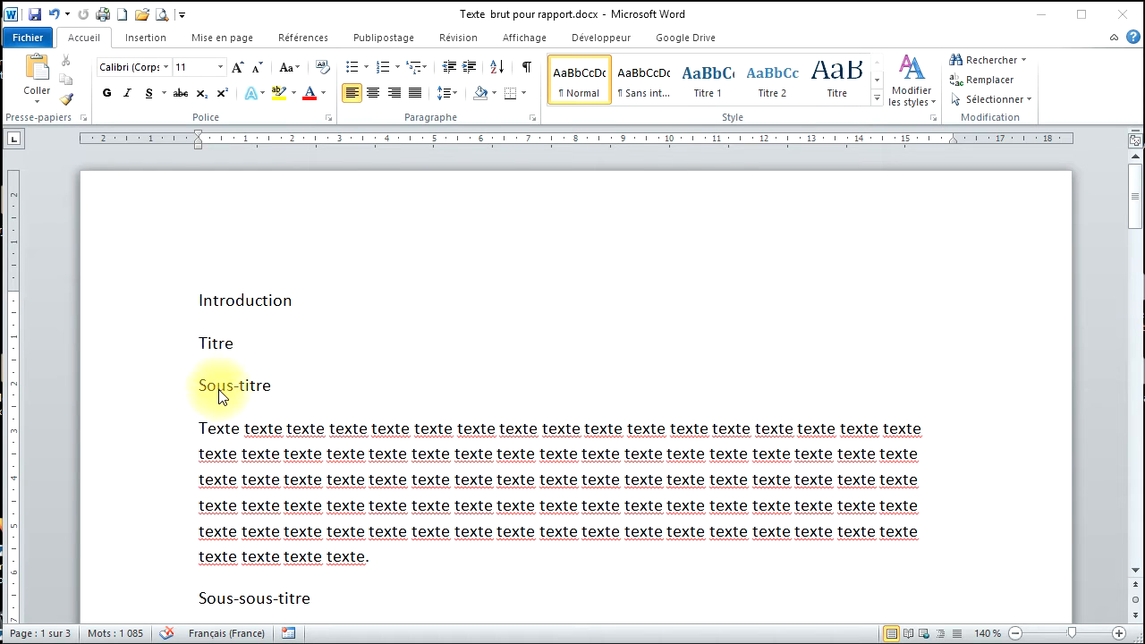
Step: Open the definition of a new multilevel list with its additional options shown and look through levels 2 to 4
{"action": "scroll", "coordinate": [242, 575], "scroll_direction": "down", "scroll_amount": 10}
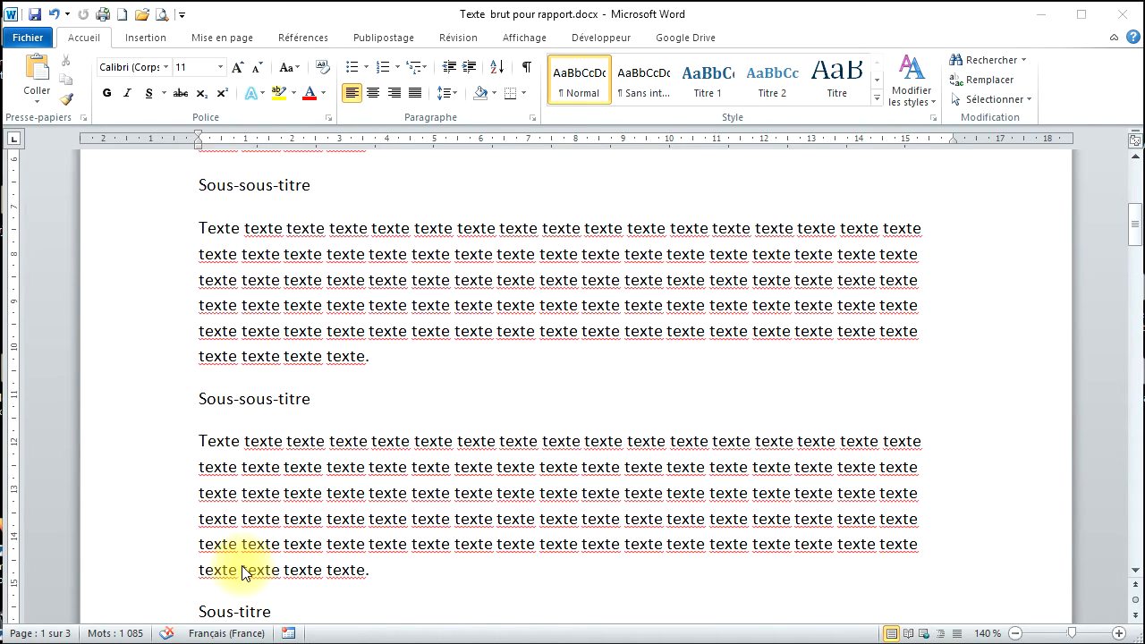
{"action": "scroll", "coordinate": [242, 566], "scroll_direction": "up", "scroll_amount": 10}
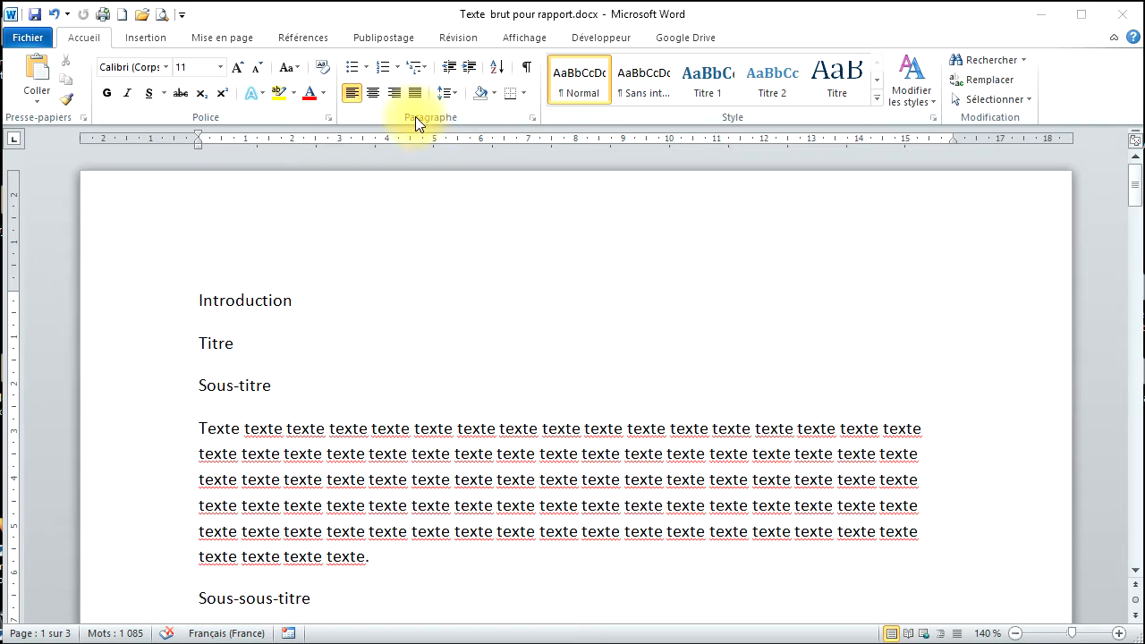
{"action": "left_click", "coordinate": [419, 69]}
{"action": "left_click", "coordinate": [420, 72]}
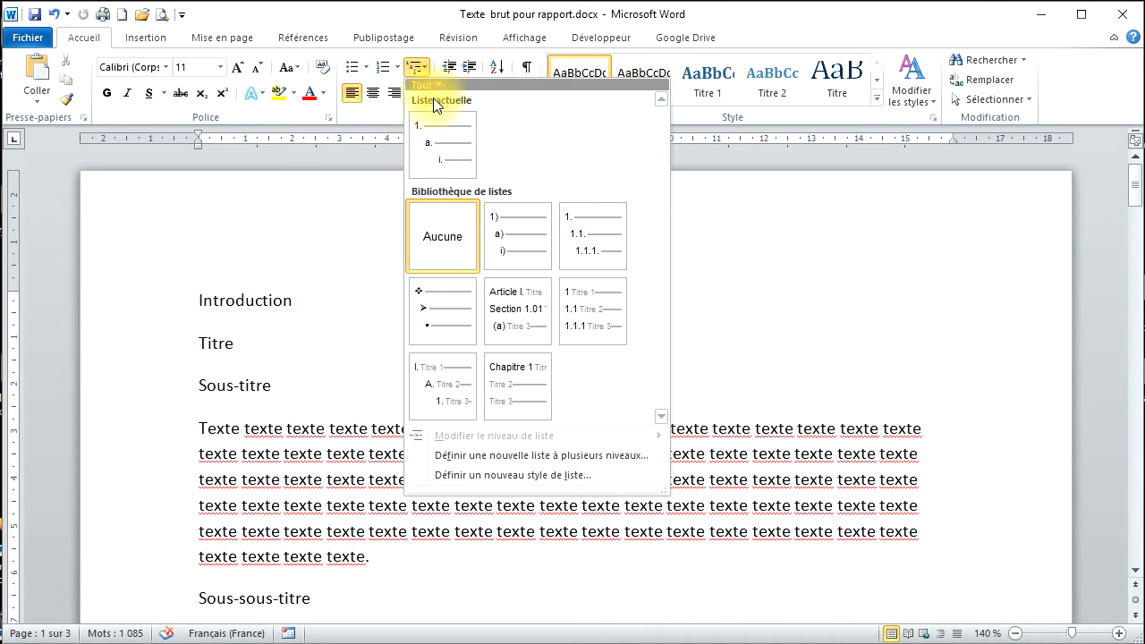
{"action": "left_click", "coordinate": [498, 456]}
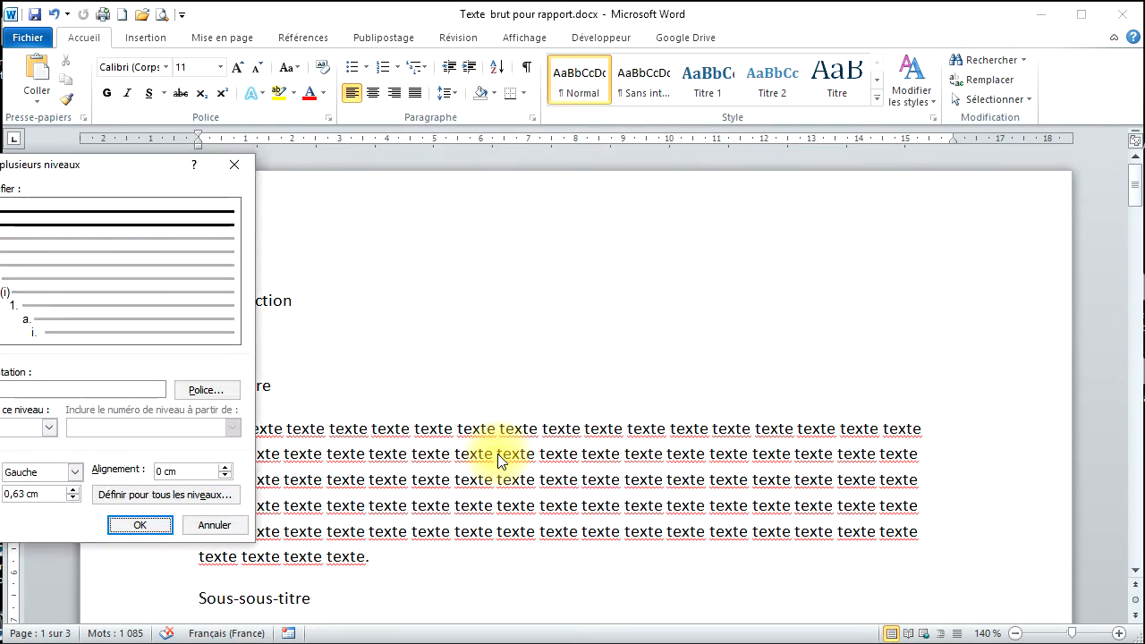
{"action": "left_click_drag", "start_coordinate": [39, 163], "coordinate": [188, 64]}
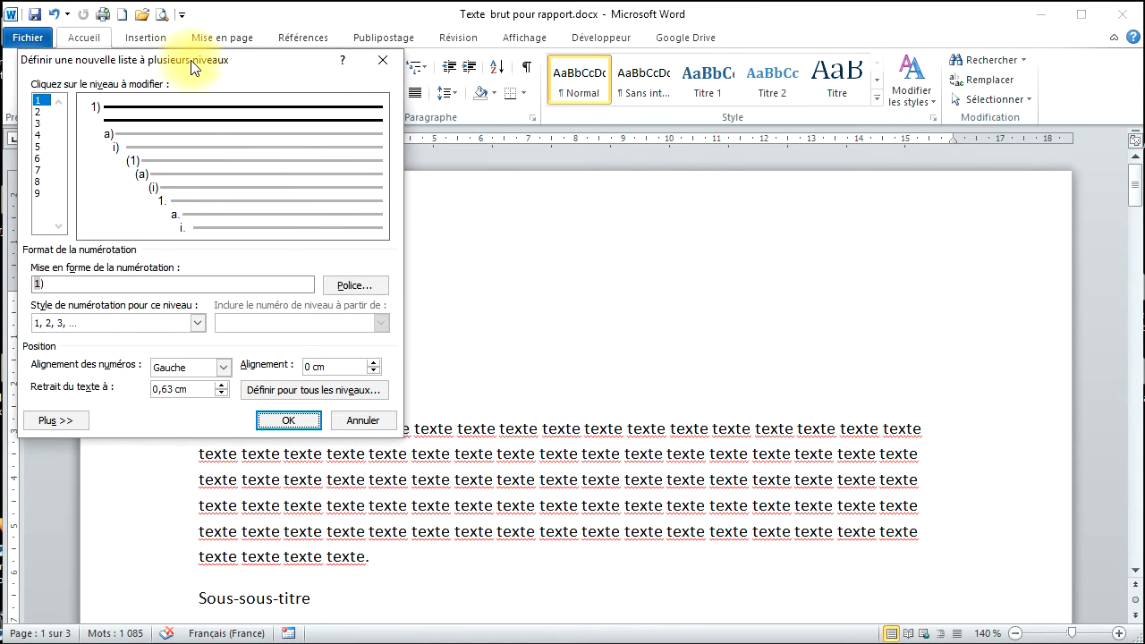
{"action": "left_click", "coordinate": [44, 420]}
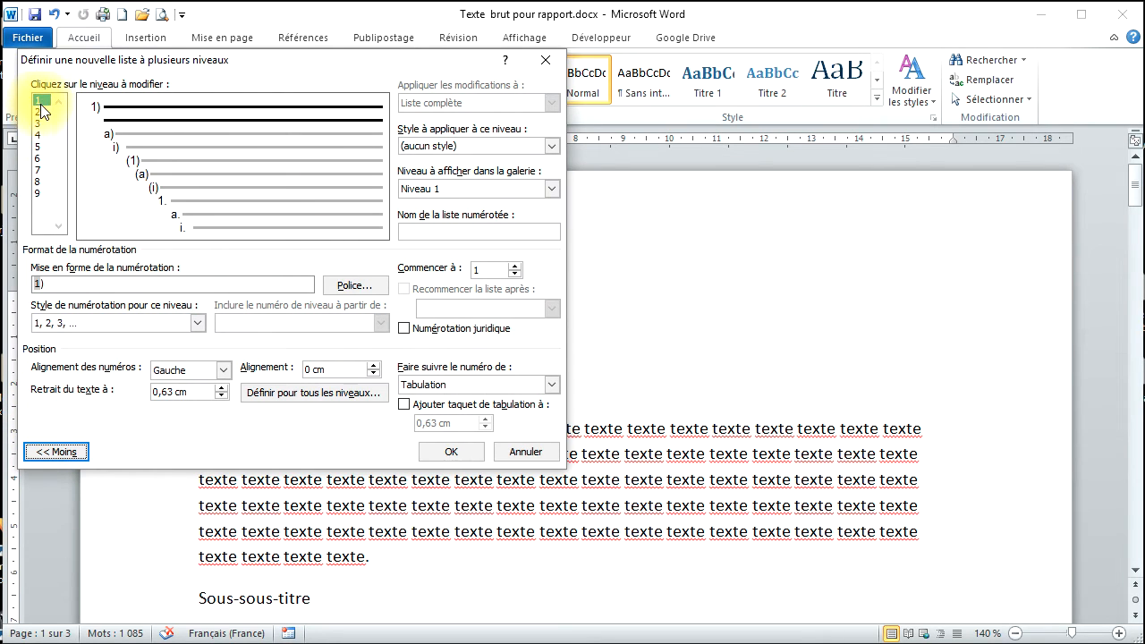
{"action": "left_click_drag", "start_coordinate": [125, 60], "coordinate": [568, 96]}
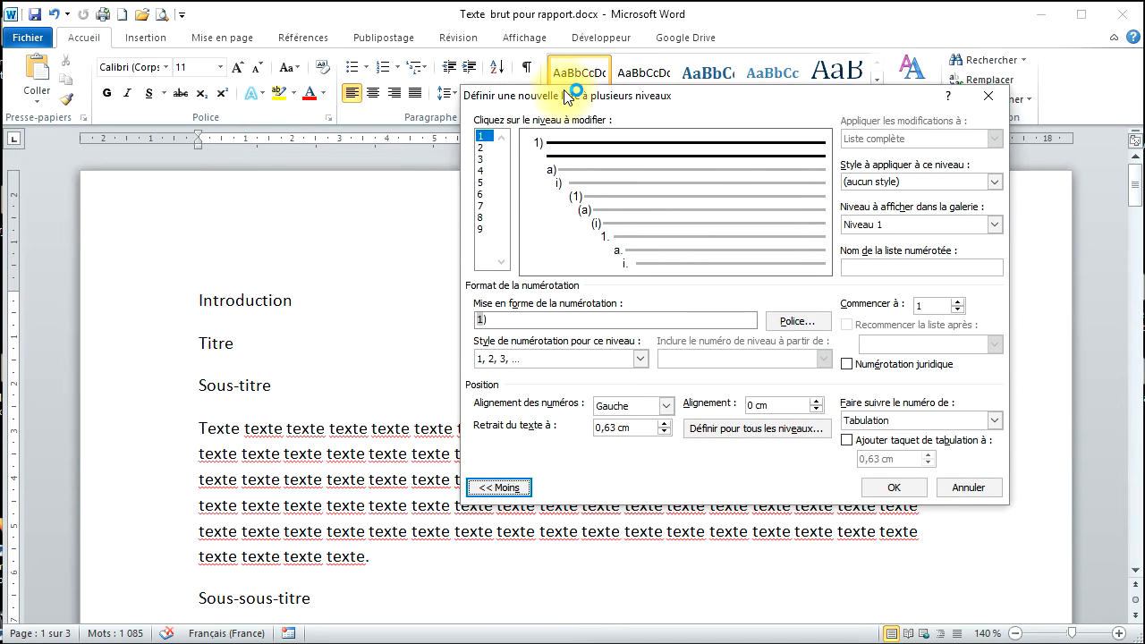
{"action": "left_click", "coordinate": [482, 147]}
{"action": "left_click", "coordinate": [482, 159]}
{"action": "left_click", "coordinate": [482, 171]}
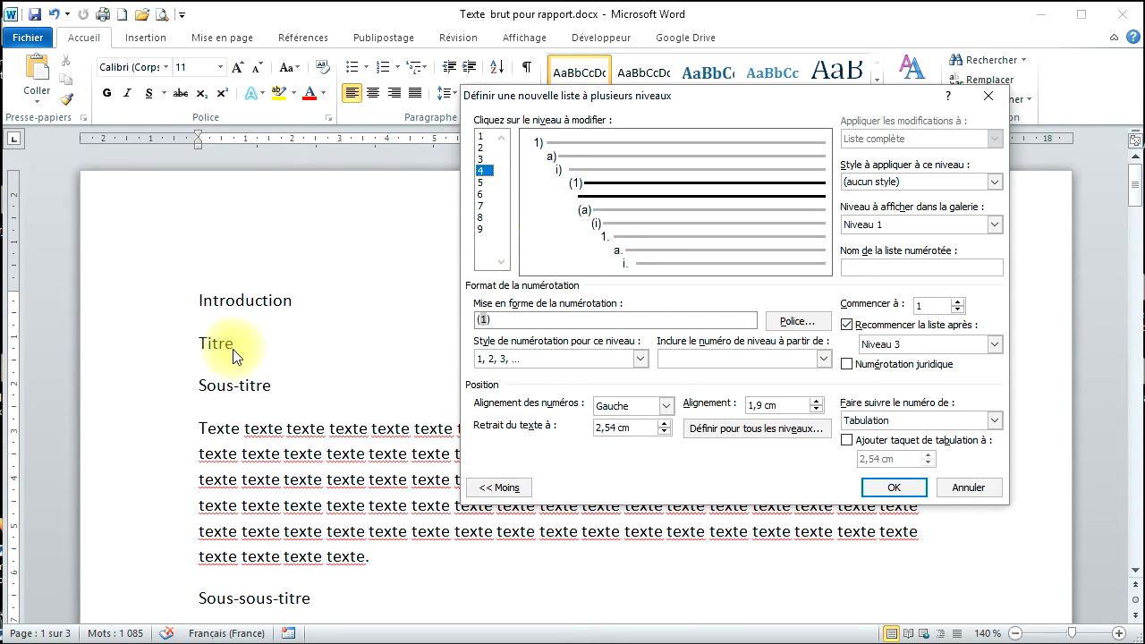
Step: Replace the number format of list level 1 with the text "Chapître "
{"action": "left_click", "coordinate": [480, 136]}
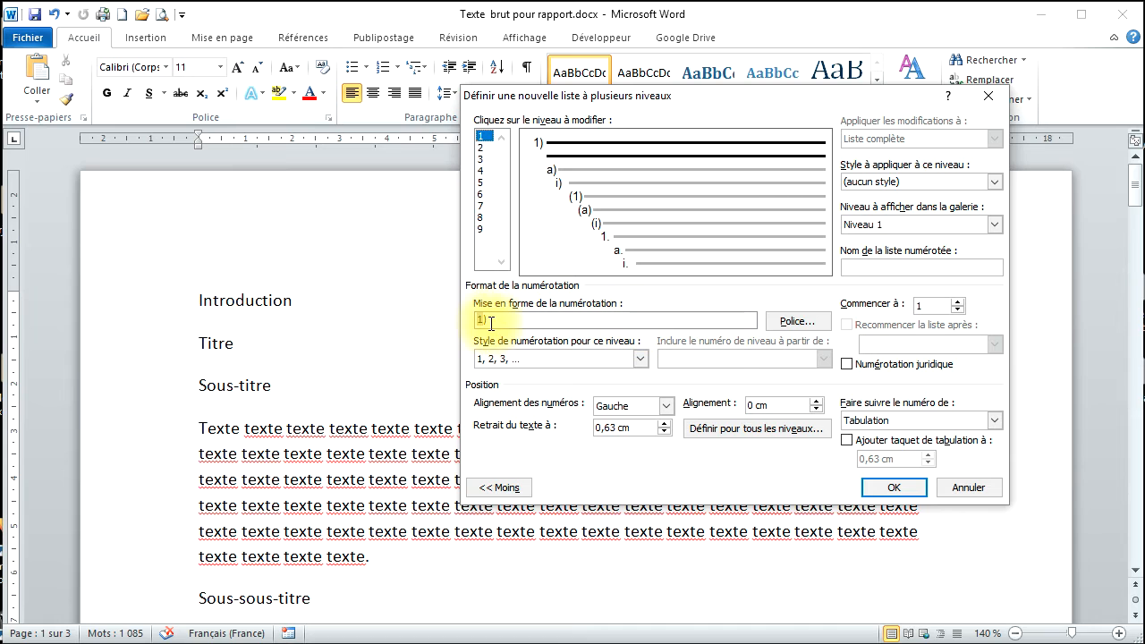
{"action": "left_click_drag", "start_coordinate": [488, 320], "coordinate": [332, 307]}
{"action": "key", "text": "Delete"}
{"action": "left_click", "coordinate": [640, 359]}
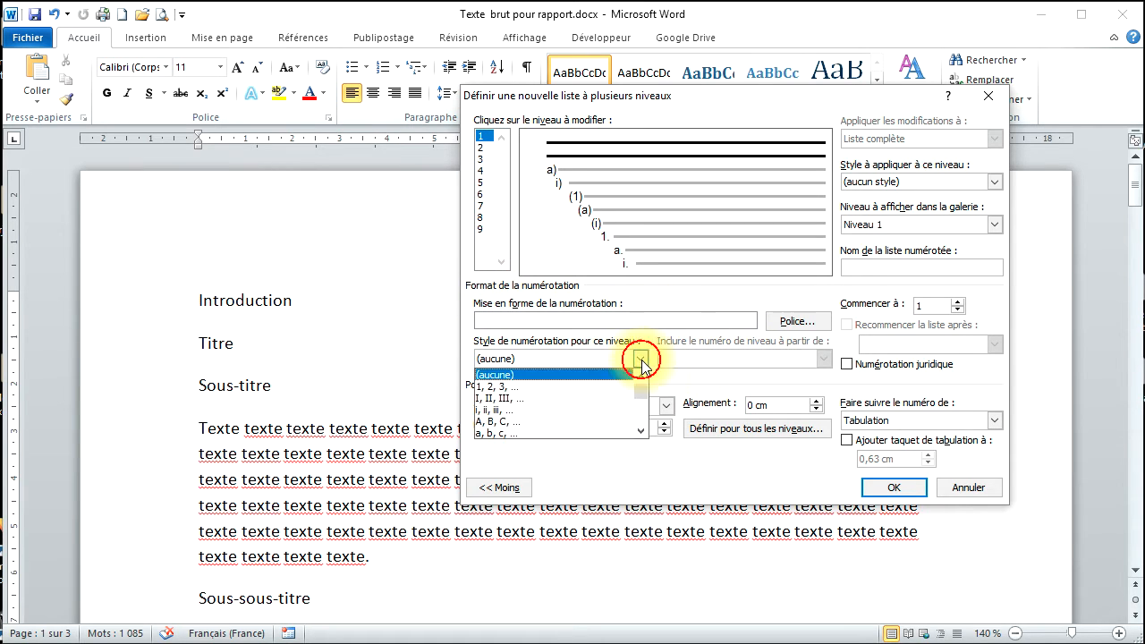
{"action": "left_click", "coordinate": [640, 359]}
{"action": "left_click", "coordinate": [537, 320]}
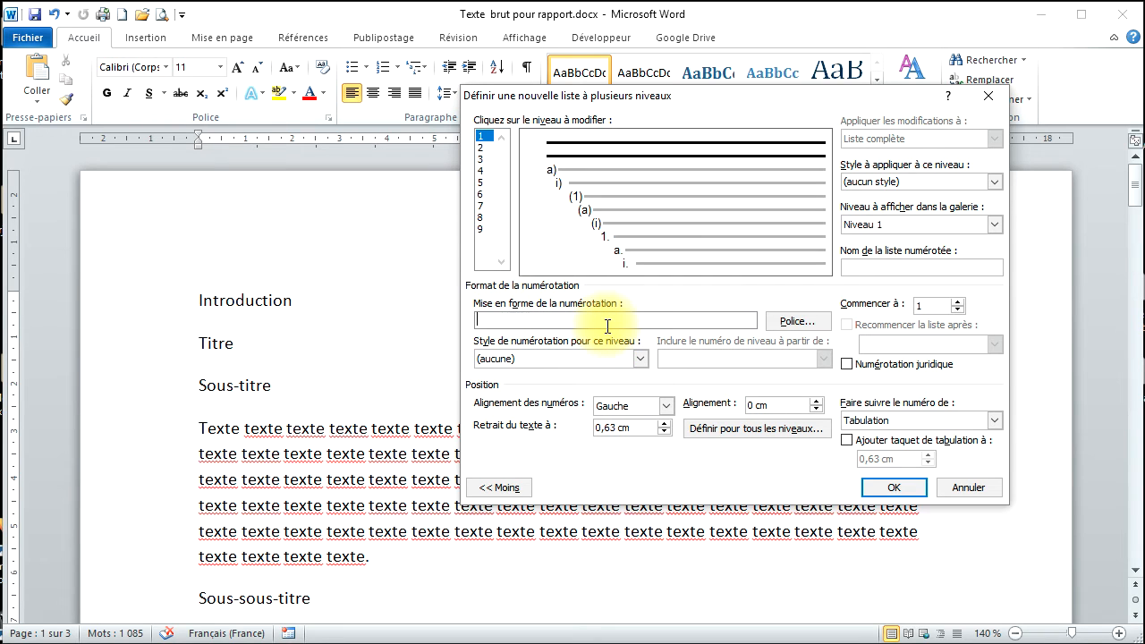
{"action": "type", "text": "Chapître"}
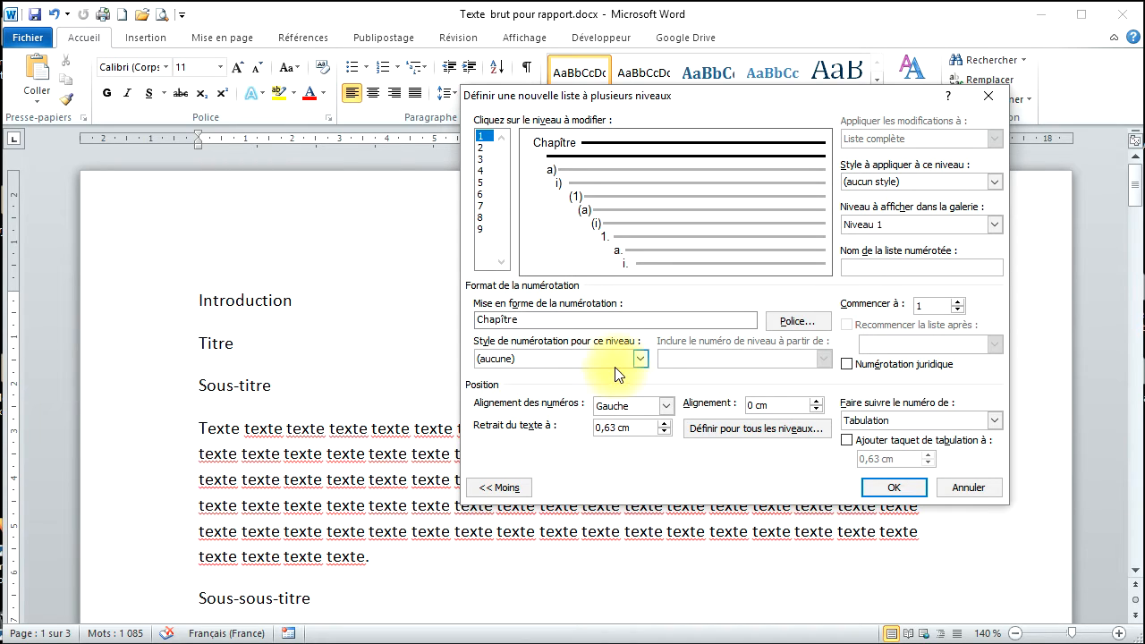
Step: Add a 1, 2, 3, … number followed by a period after "Chapître" in the level 1 format
{"action": "left_click", "coordinate": [642, 360]}
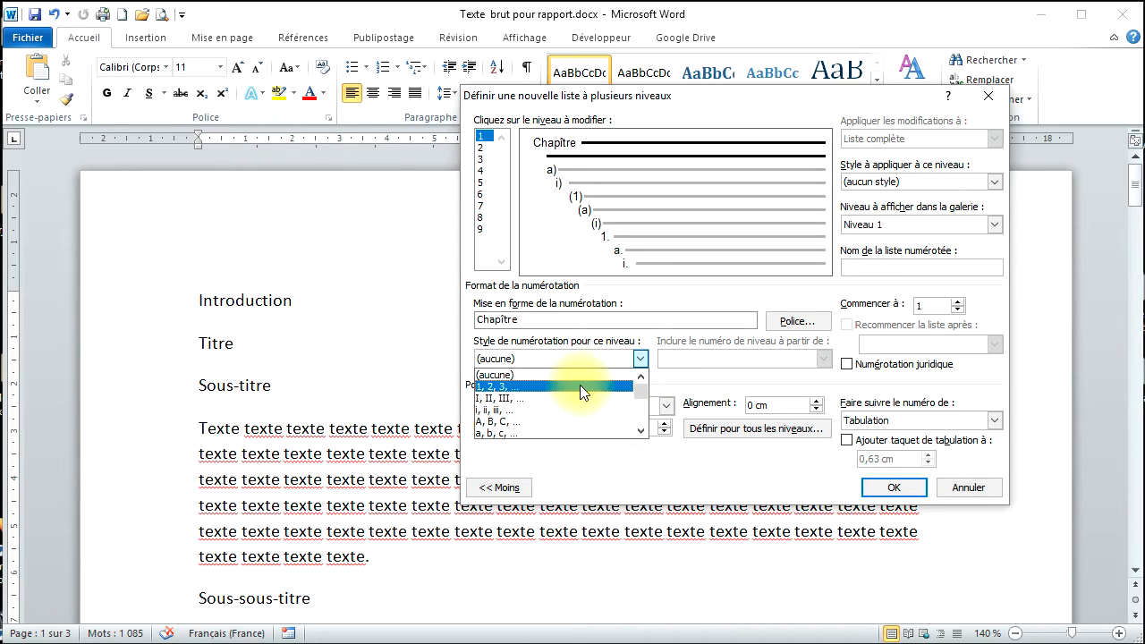
{"action": "left_click", "coordinate": [534, 385]}
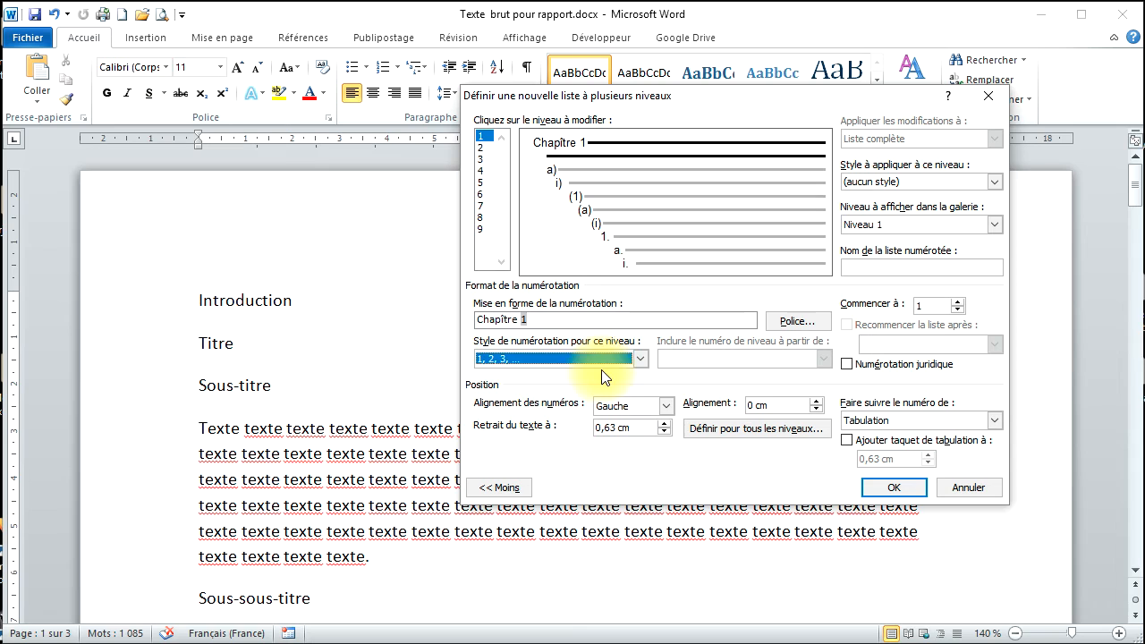
{"action": "left_click", "coordinate": [557, 321]}
{"action": "type", "text": "."}
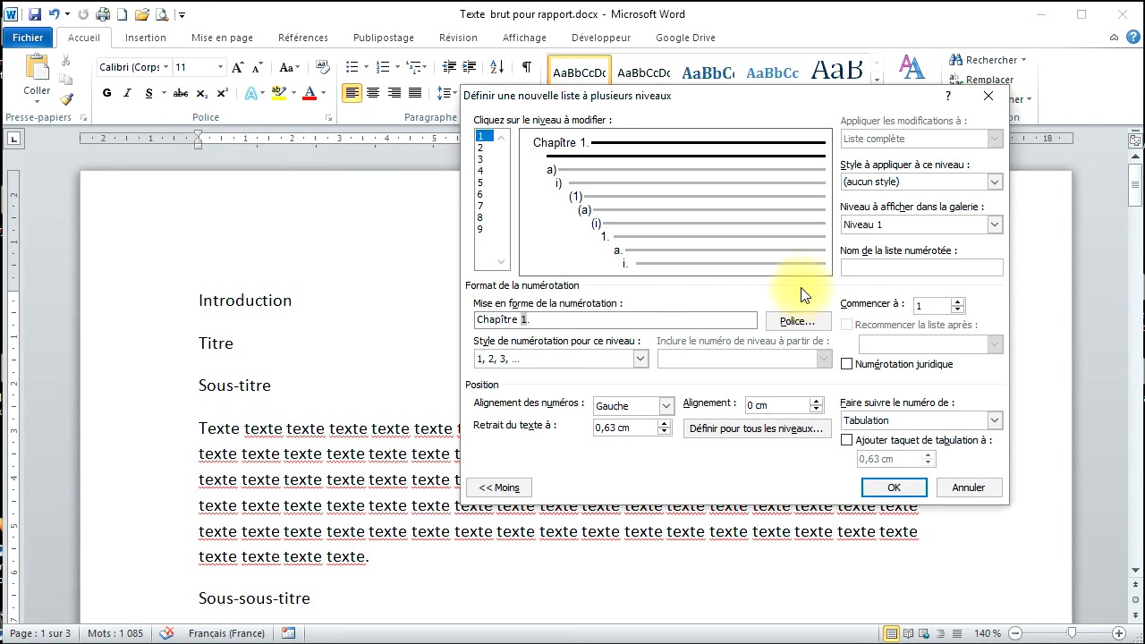
Step: Set a space (Espace) after the level 1 number, link the level to the Titre 1 style and accept the list definition
{"action": "left_click", "coordinate": [994, 421]}
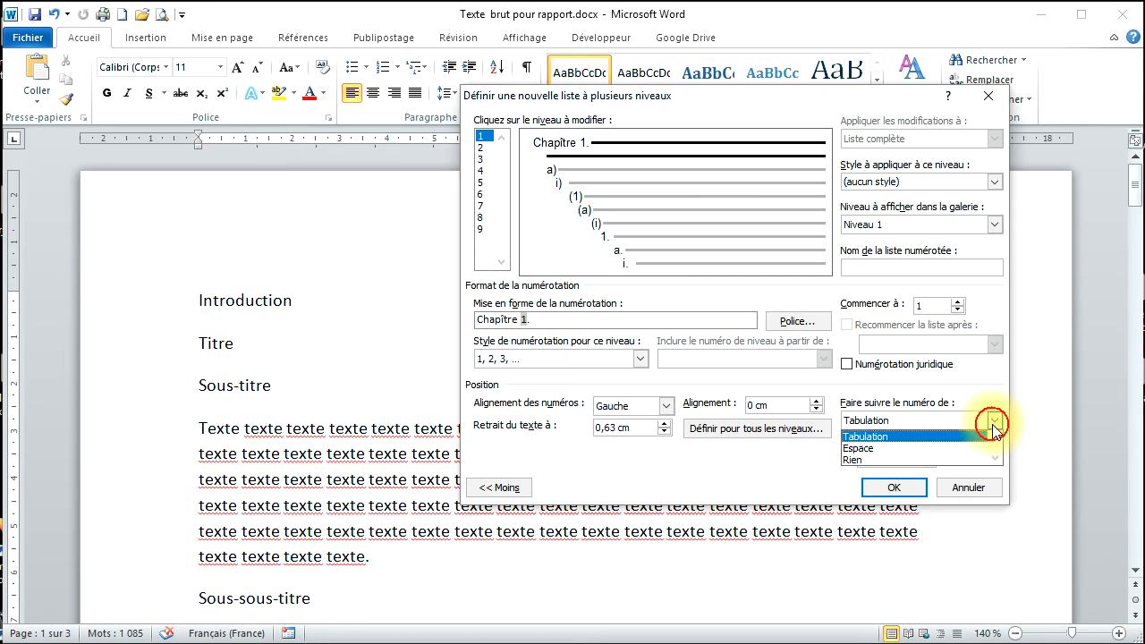
{"action": "left_click", "coordinate": [868, 447]}
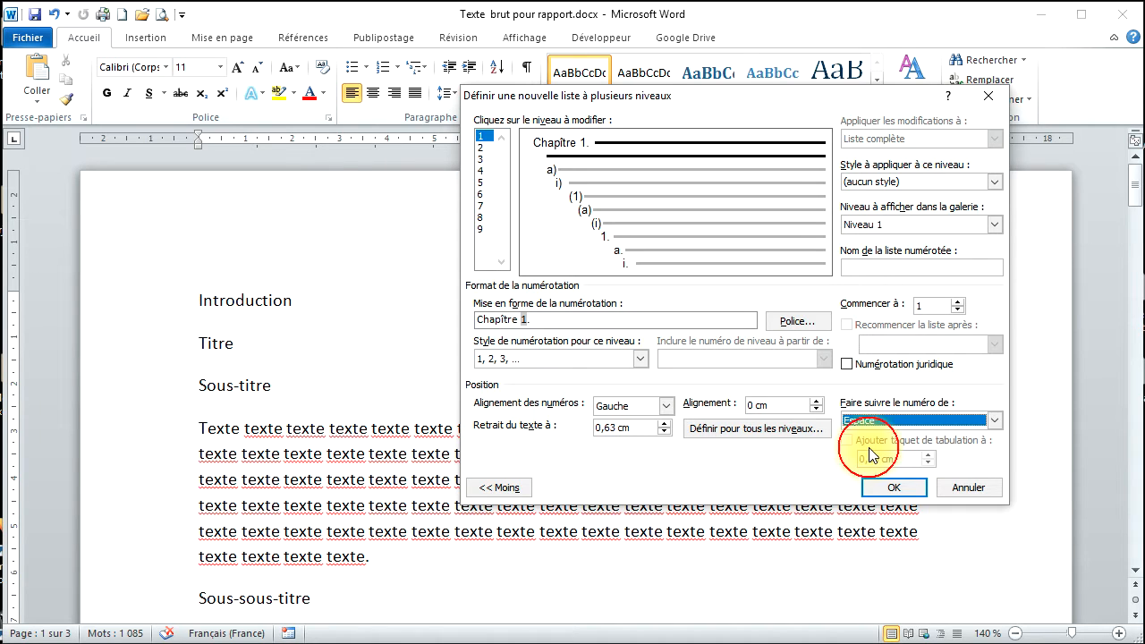
{"action": "left_click", "coordinate": [994, 182]}
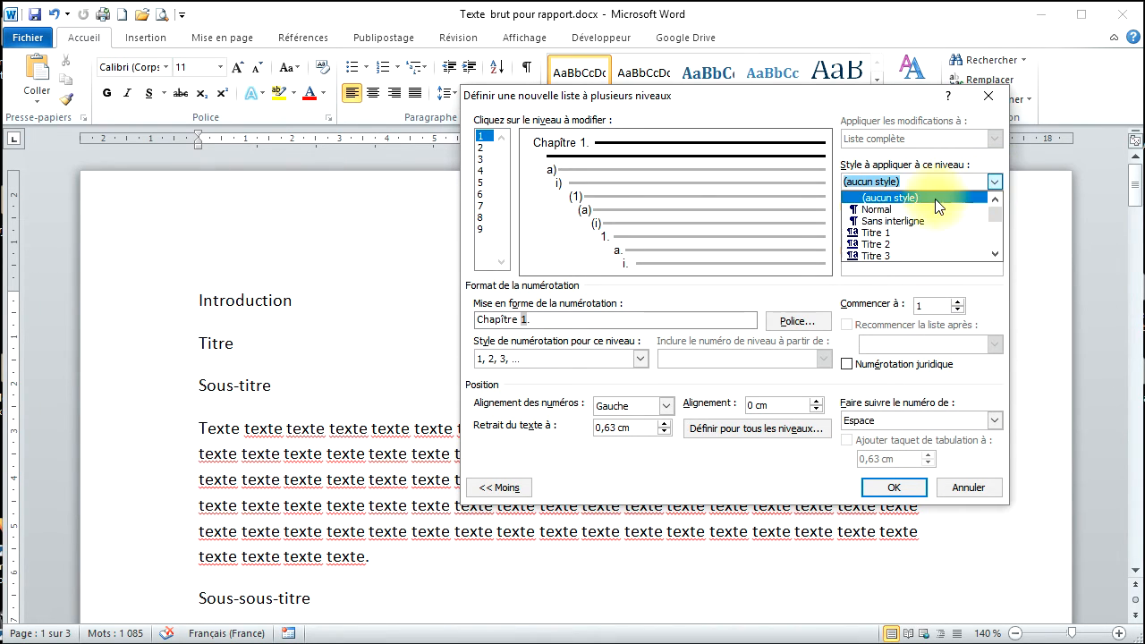
{"action": "left_click", "coordinate": [888, 235]}
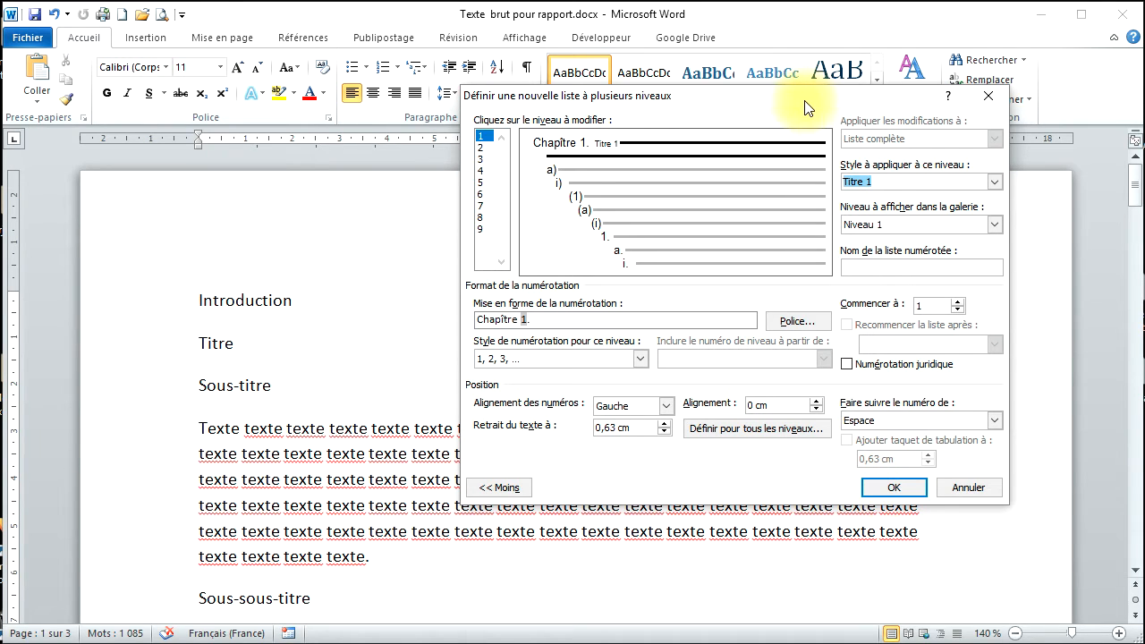
{"action": "left_click_drag", "start_coordinate": [802, 100], "coordinate": [753, 175]}
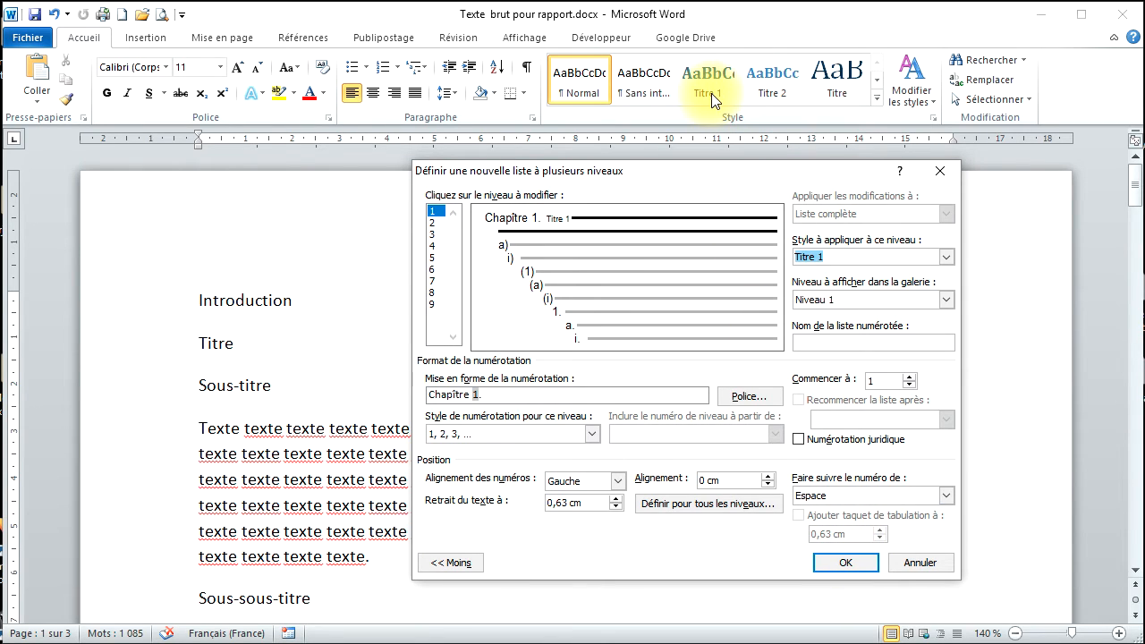
{"action": "left_click", "coordinate": [846, 563]}
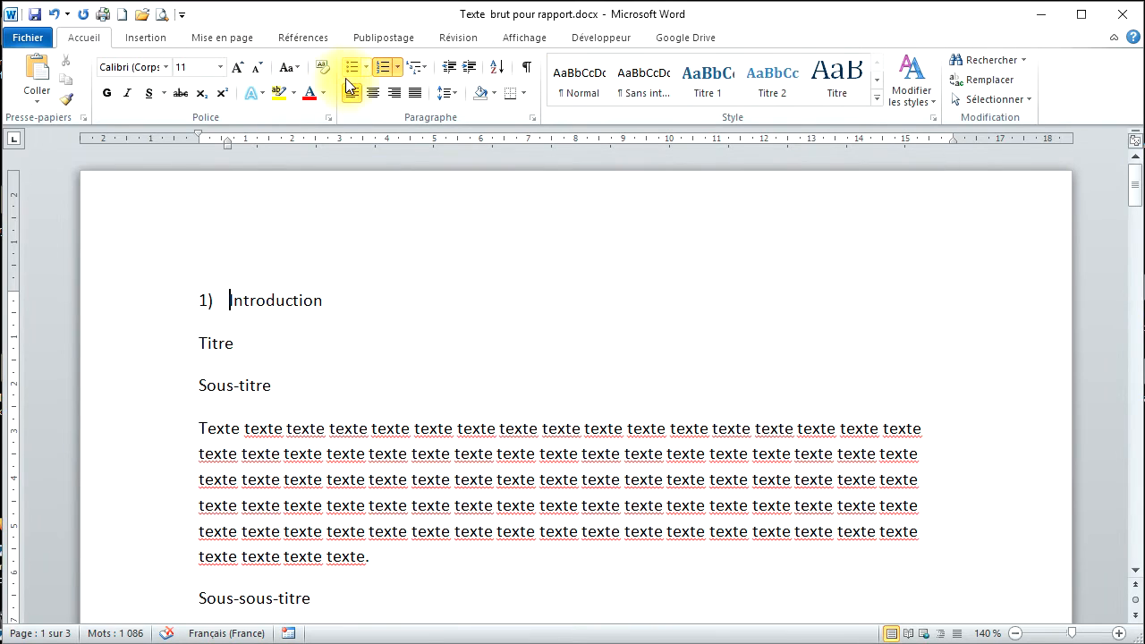
Step: Start a new multilevel list definition from the Introduction line and link its level 1 to the Titre 1 style
{"action": "left_click", "coordinate": [427, 74]}
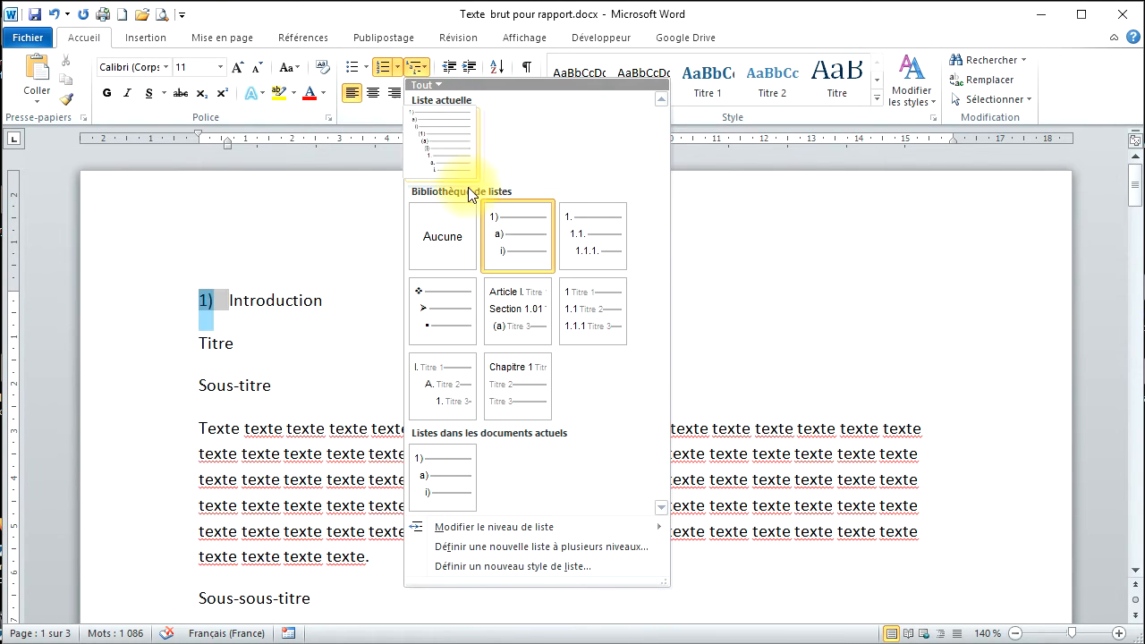
{"action": "left_click", "coordinate": [512, 554]}
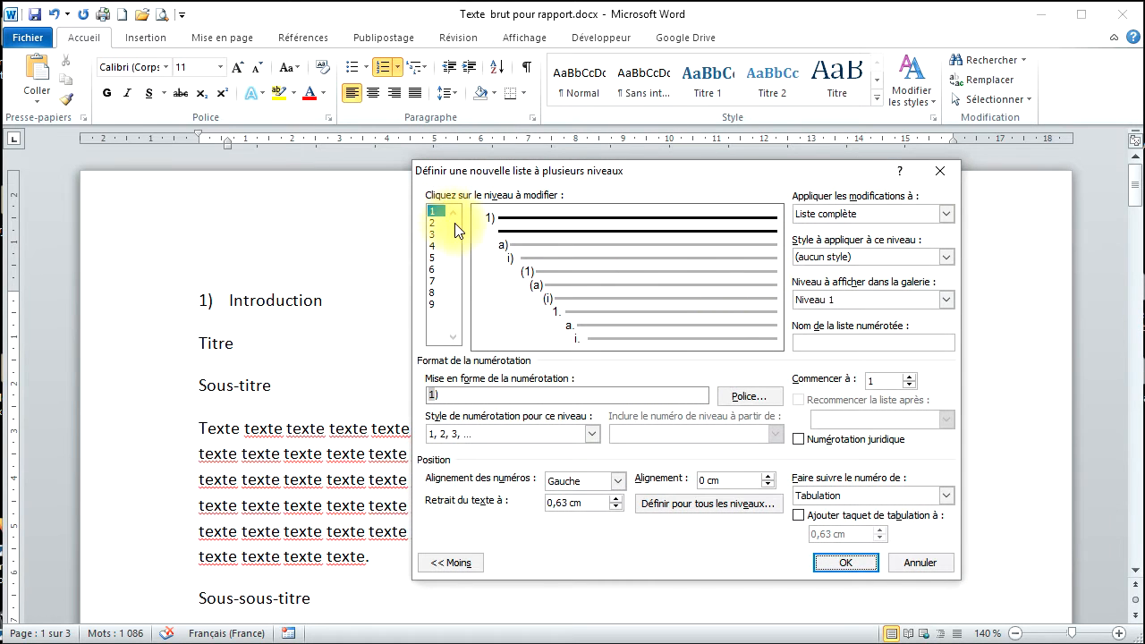
{"action": "left_click", "coordinate": [949, 262]}
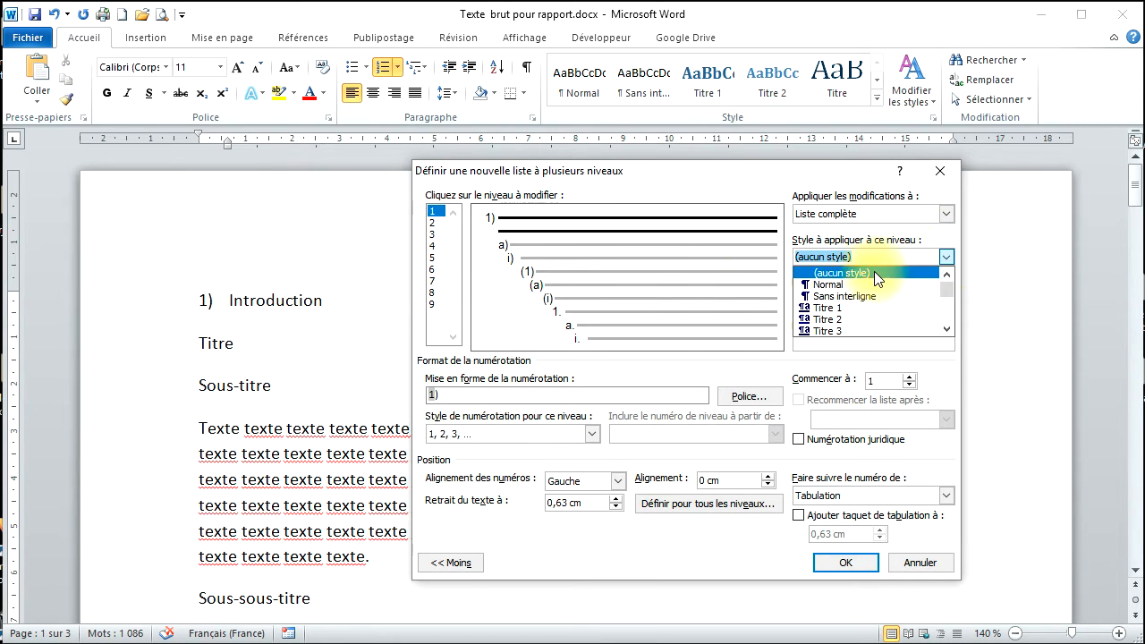
{"action": "left_click", "coordinate": [845, 307]}
Step: Set the level 1 number format to "Chapître 1." using the 1, 2, 3, … numbering style
{"action": "left_click_drag", "start_coordinate": [517, 393], "coordinate": [473, 397]}
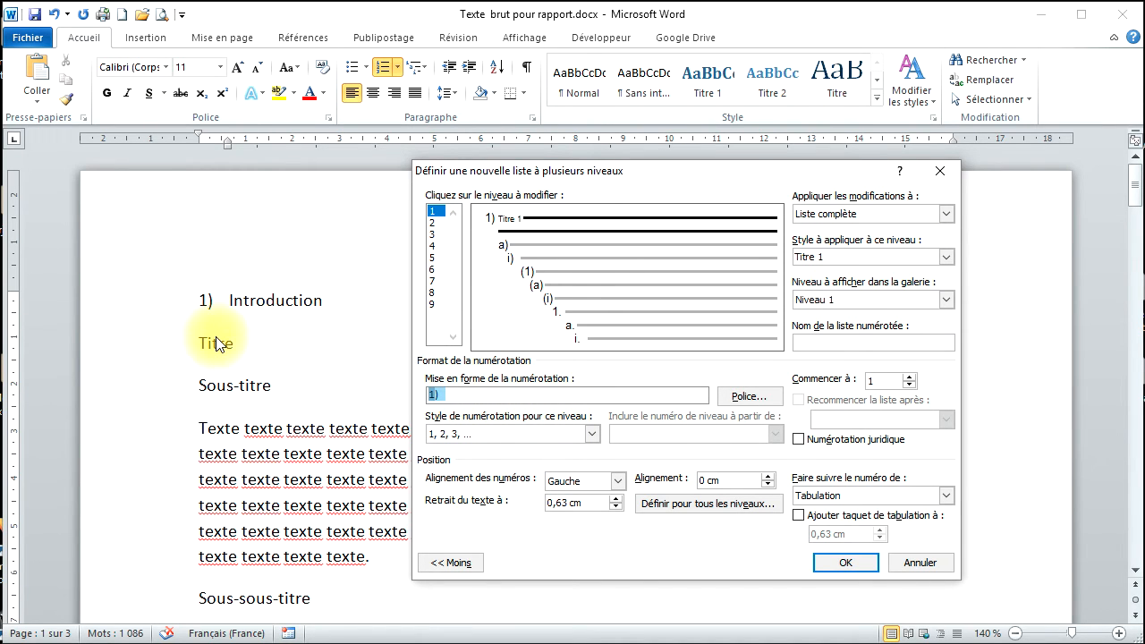
{"action": "type", "text": "Ch"}
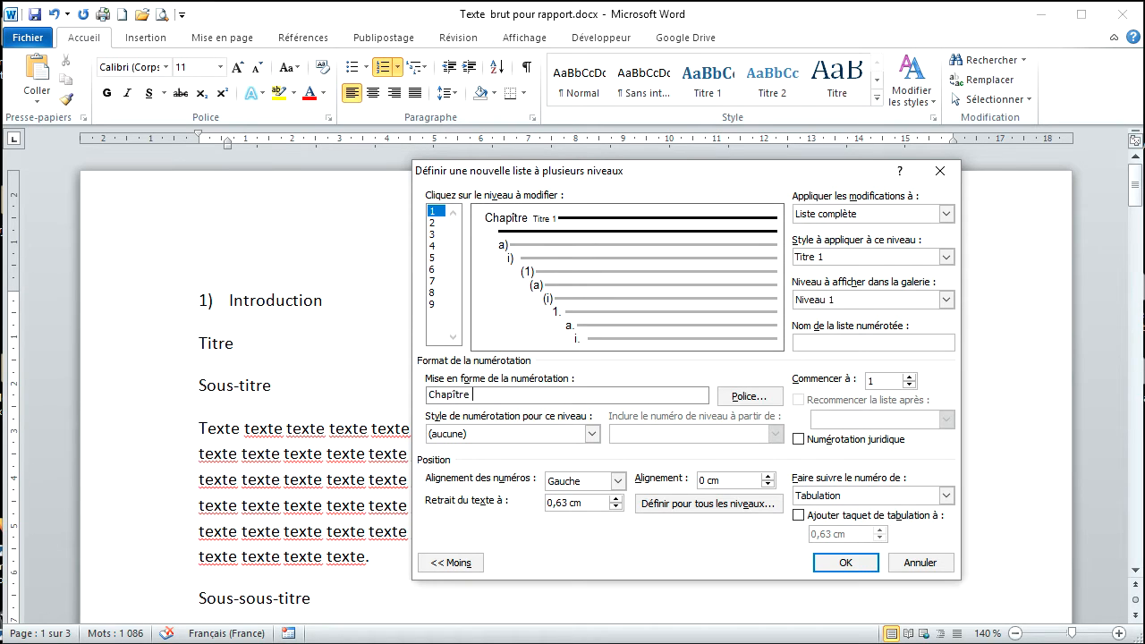
{"action": "type", "text": "apître"}
{"action": "left_click", "coordinate": [591, 433]}
{"action": "left_click", "coordinate": [449, 461]}
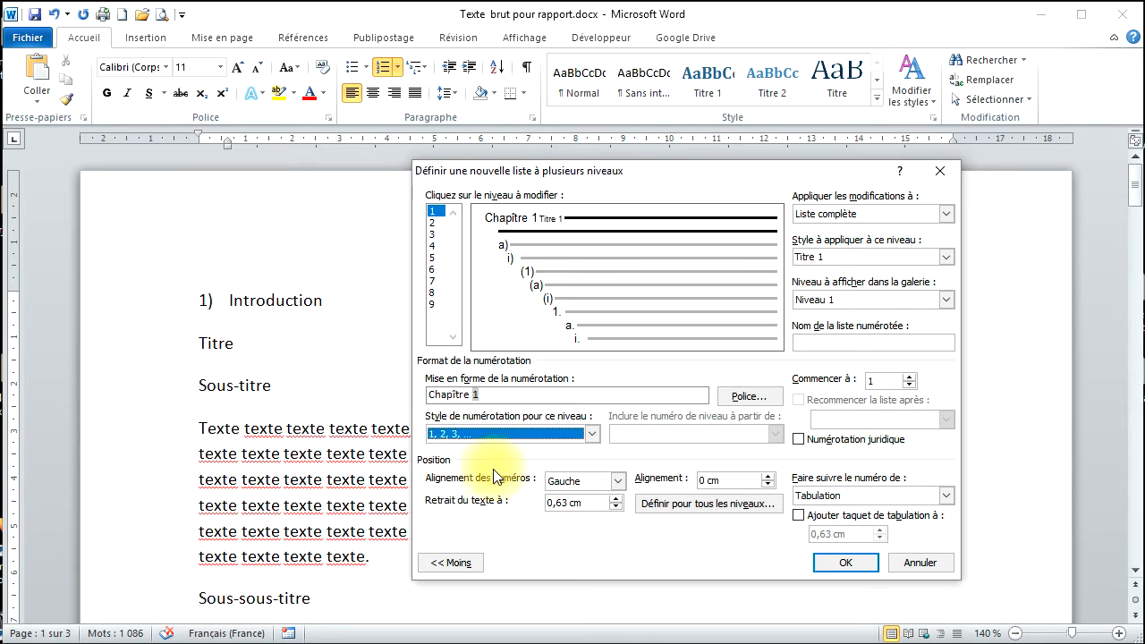
{"action": "left_click", "coordinate": [490, 397]}
{"action": "type", "text": "."}
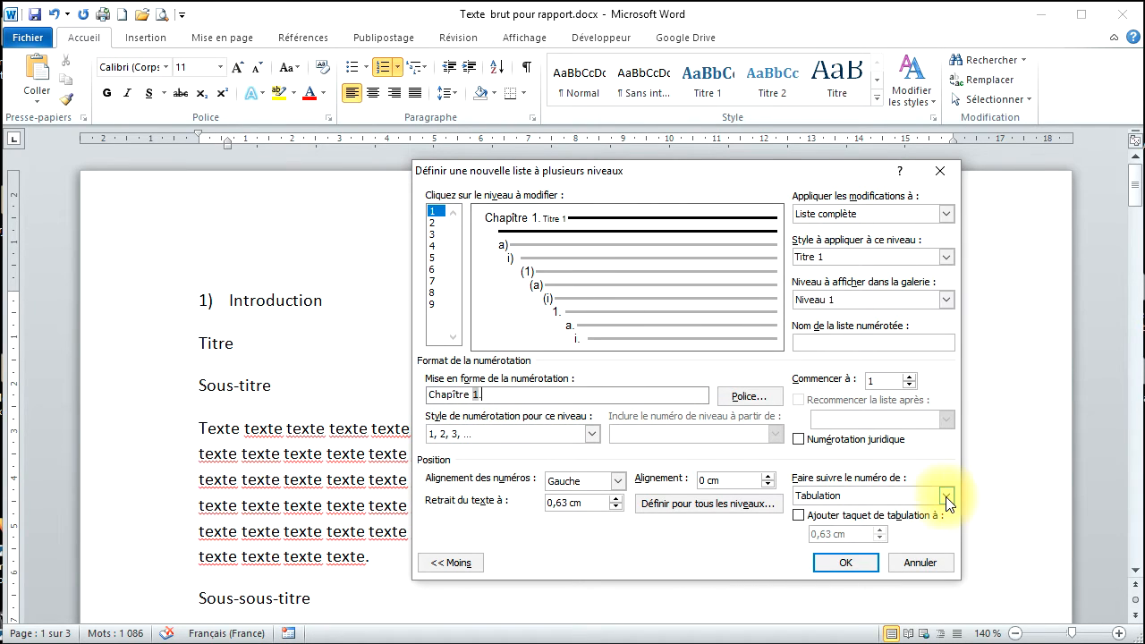
Step: Make a space (Espace) follow the level 1 number and apply the list definition to the Introduction heading
{"action": "left_click", "coordinate": [946, 496]}
{"action": "left_click", "coordinate": [924, 521]}
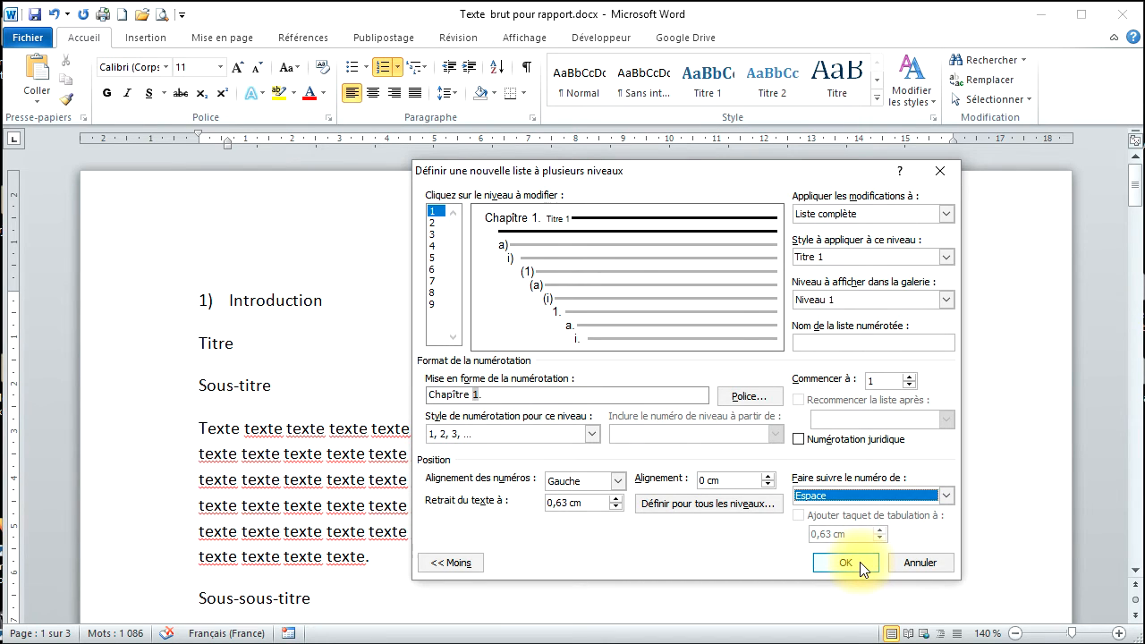
{"action": "left_click", "coordinate": [845, 563]}
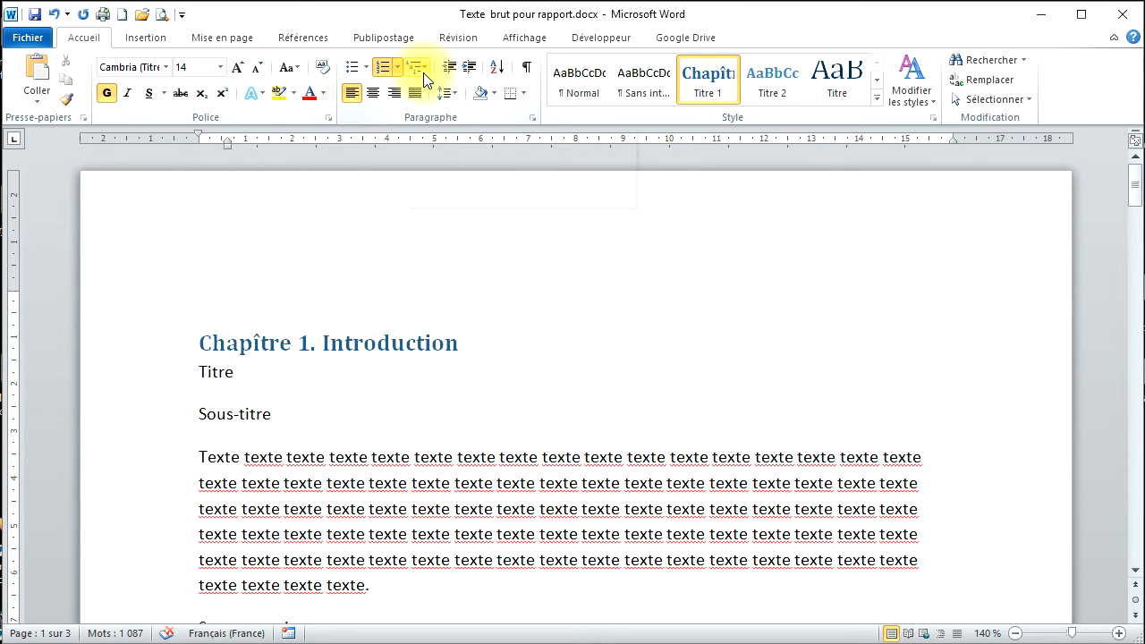
Step: Apply the Titre 1 style to the "Titre" line below the Introduction heading
{"action": "left_click", "coordinate": [196, 374]}
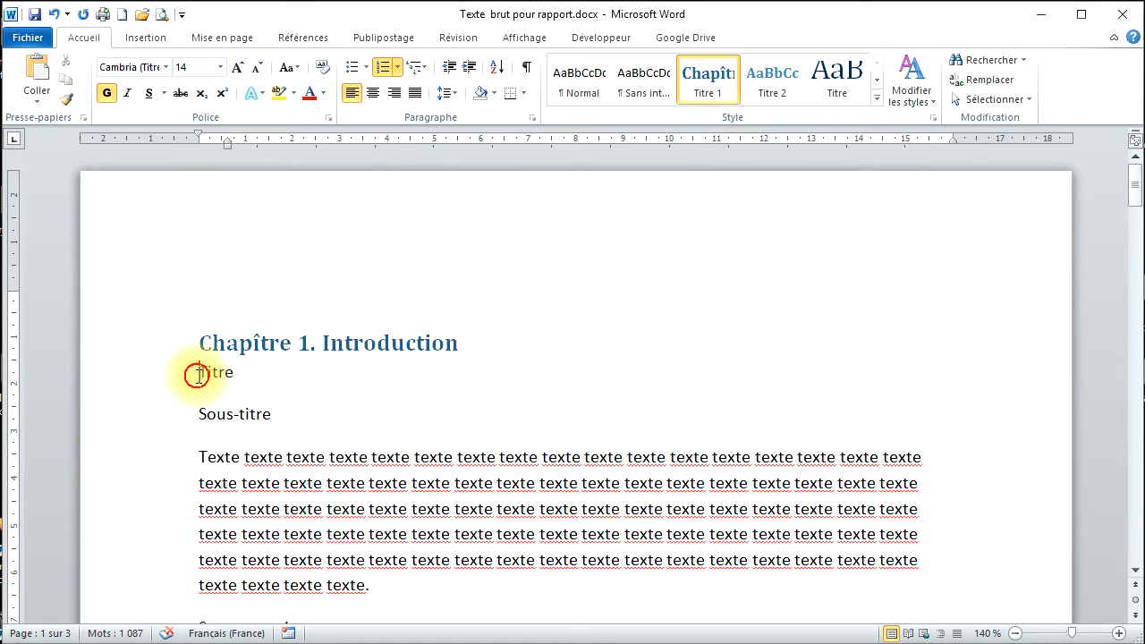
{"action": "left_click", "coordinate": [703, 89]}
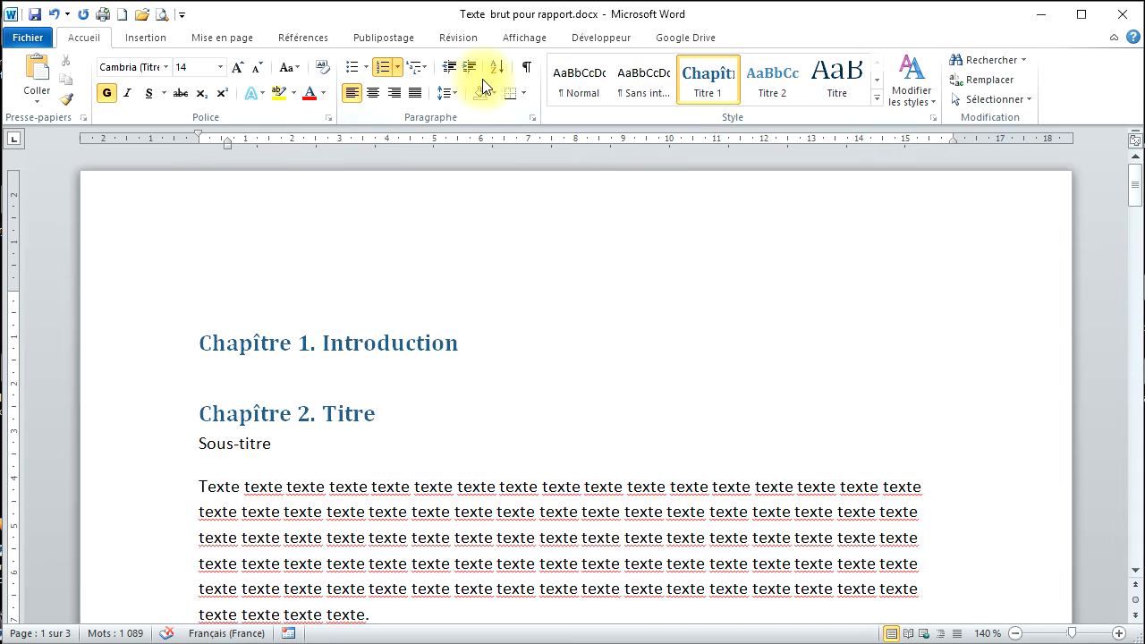
Step: Open the multilevel list definition at level 2 and replace its number format with the included level 1 number
{"action": "left_click", "coordinate": [421, 69]}
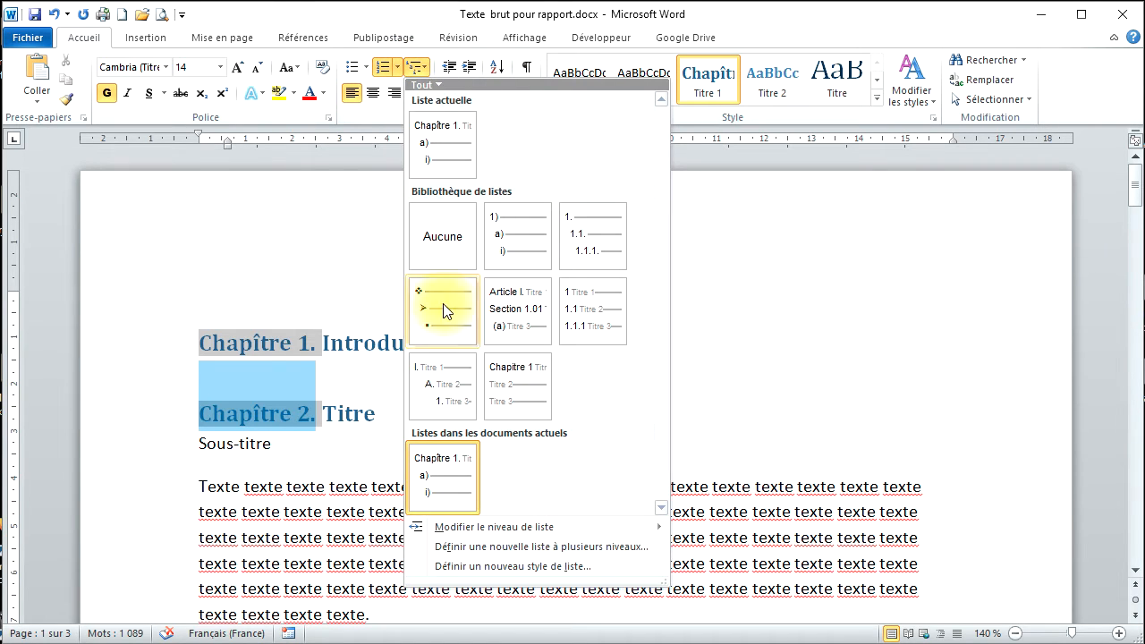
{"action": "left_click", "coordinate": [492, 553]}
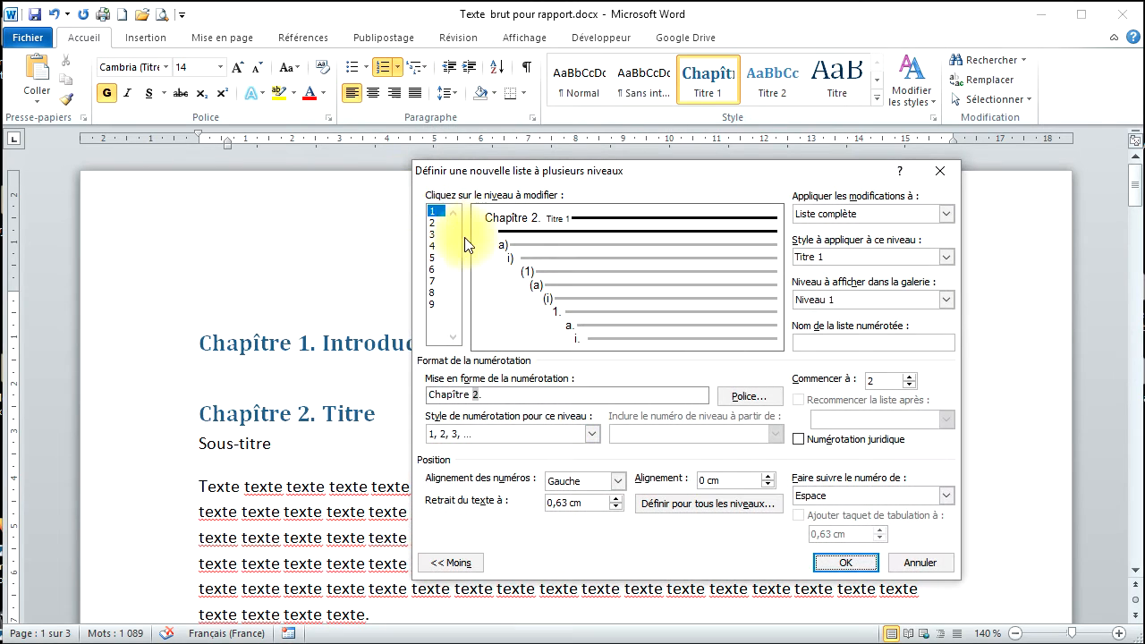
{"action": "left_click", "coordinate": [436, 225]}
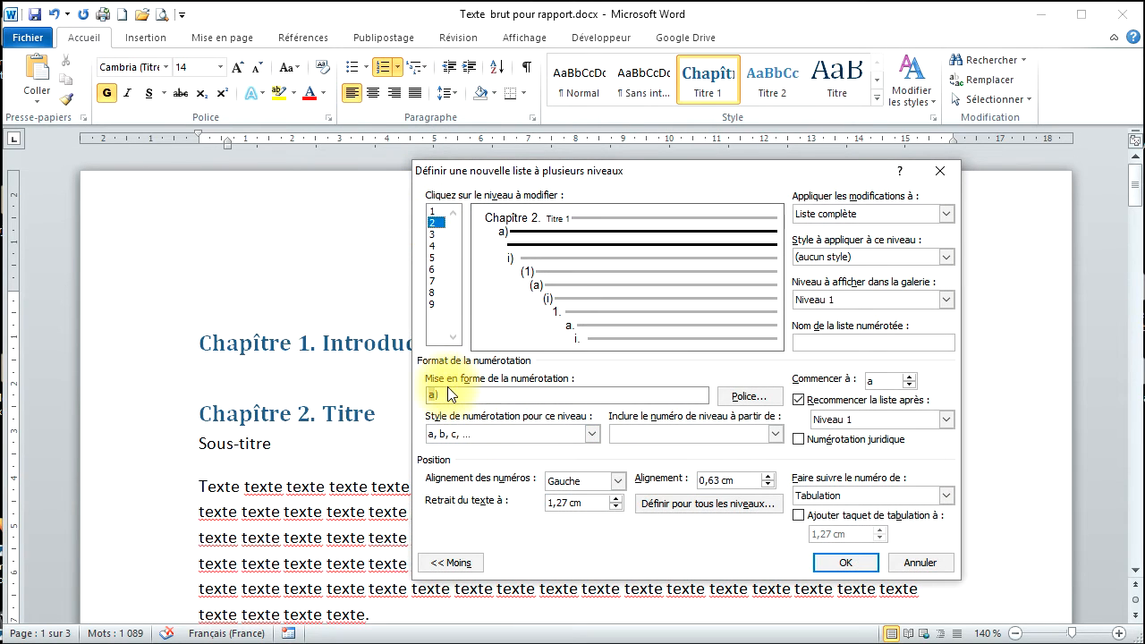
{"action": "left_click_drag", "start_coordinate": [439, 399], "coordinate": [394, 398]}
{"action": "key", "text": "BackSpace"}
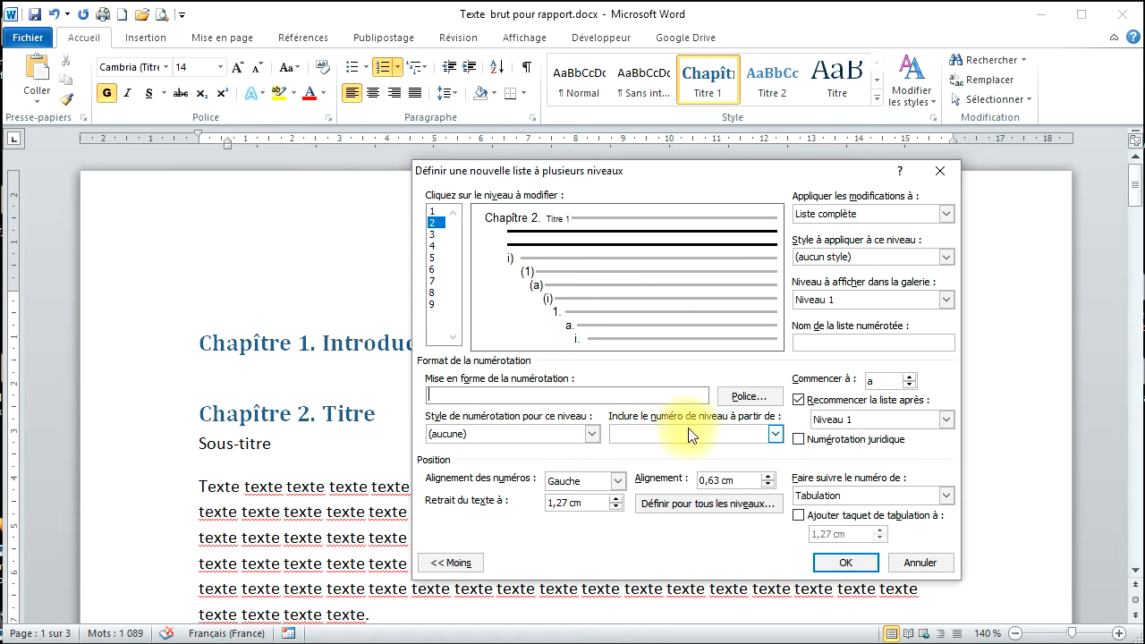
{"action": "left_click", "coordinate": [775, 435]}
{"action": "left_click", "coordinate": [677, 445]}
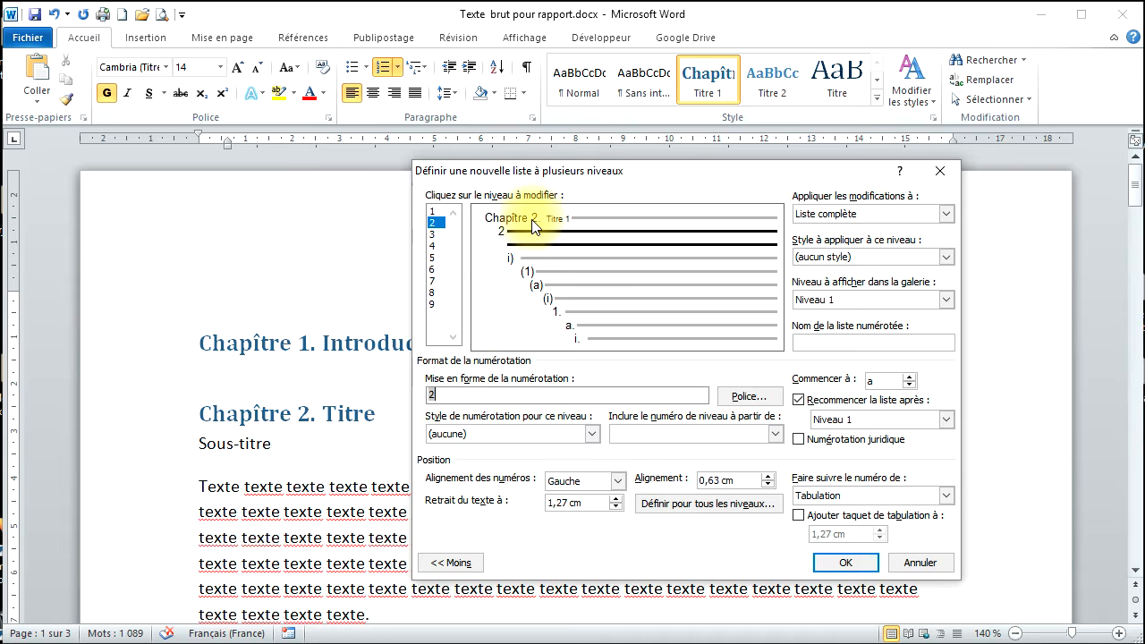
Step: Complete the level 2 number format with a period, the A, B, C, … numbering style and a closing period
{"action": "left_click", "coordinate": [475, 399]}
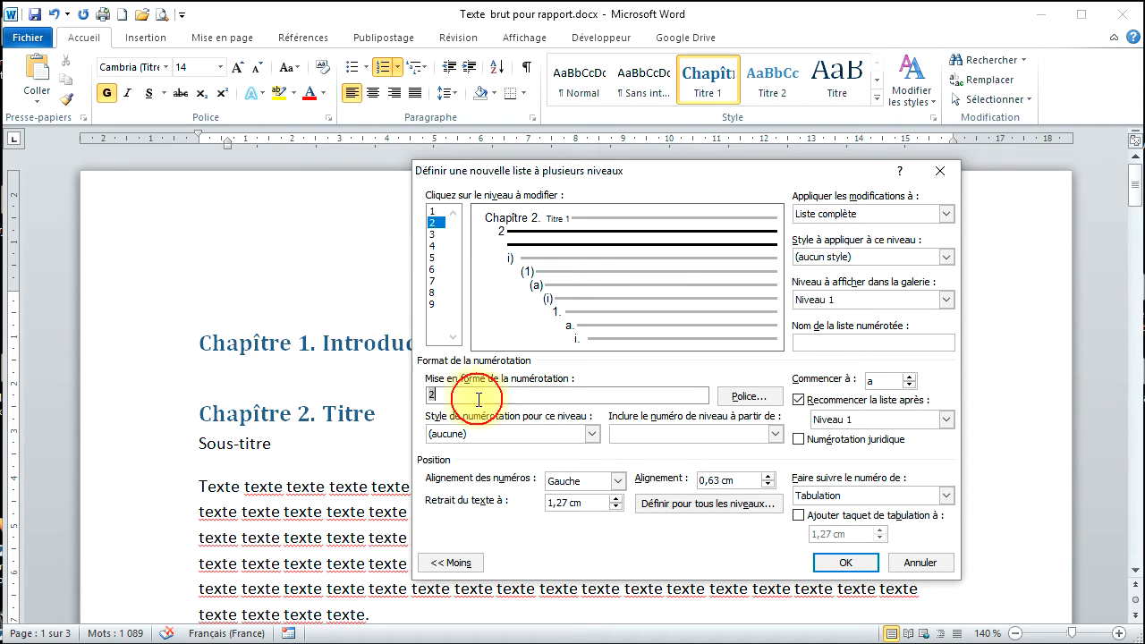
{"action": "type", "text": "."}
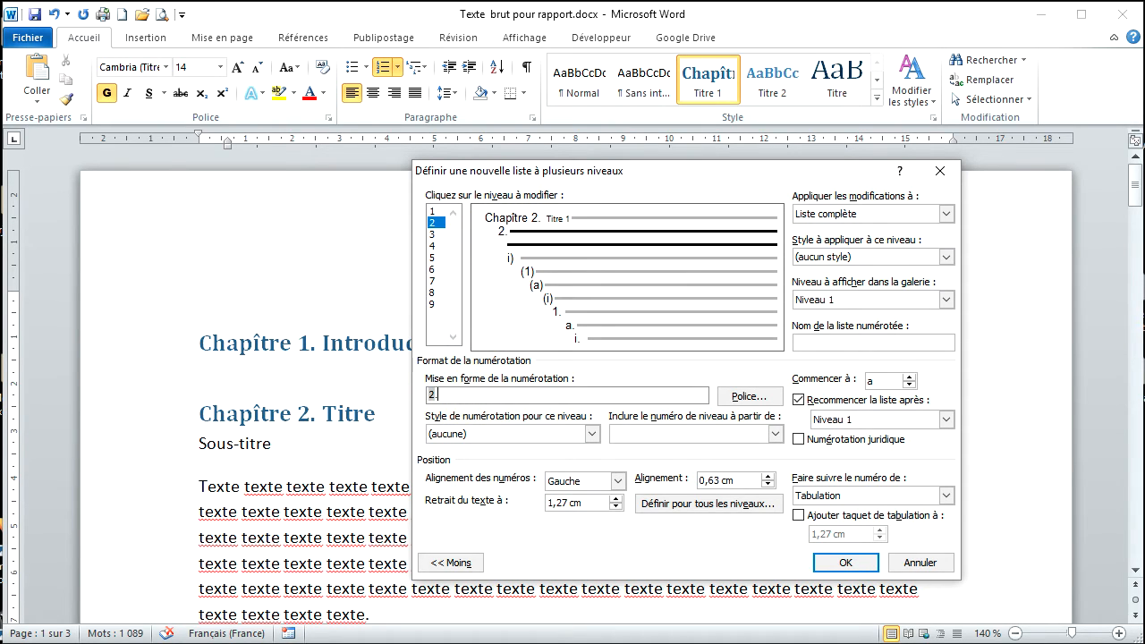
{"action": "left_click", "coordinate": [591, 434]}
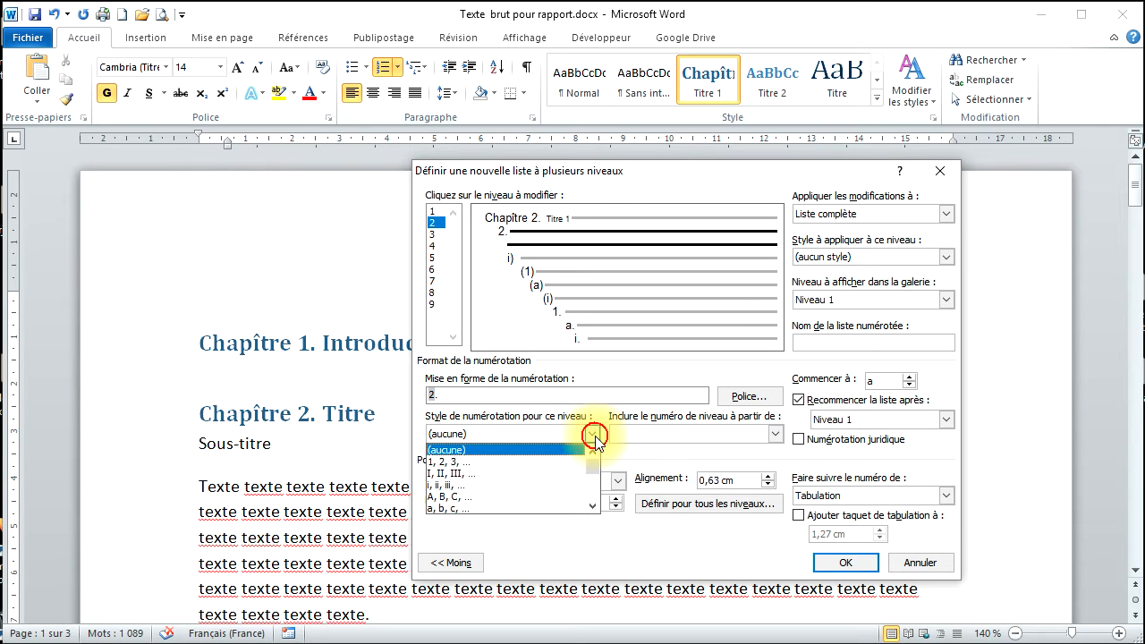
{"action": "left_click", "coordinate": [497, 498]}
{"action": "left_click", "coordinate": [459, 398]}
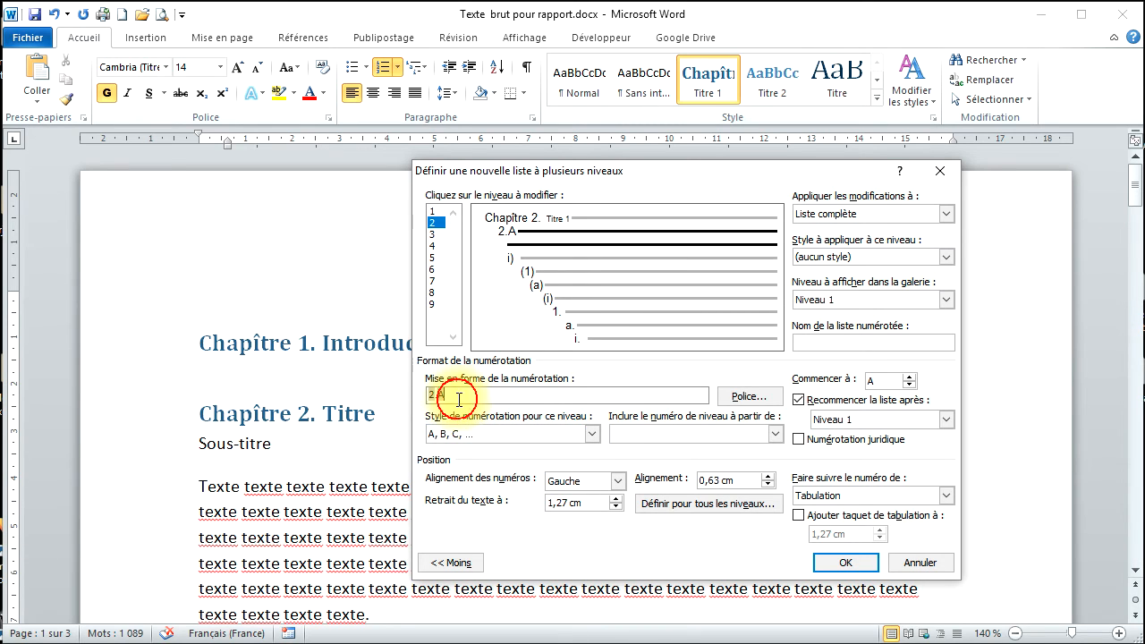
{"action": "type", "text": "."}
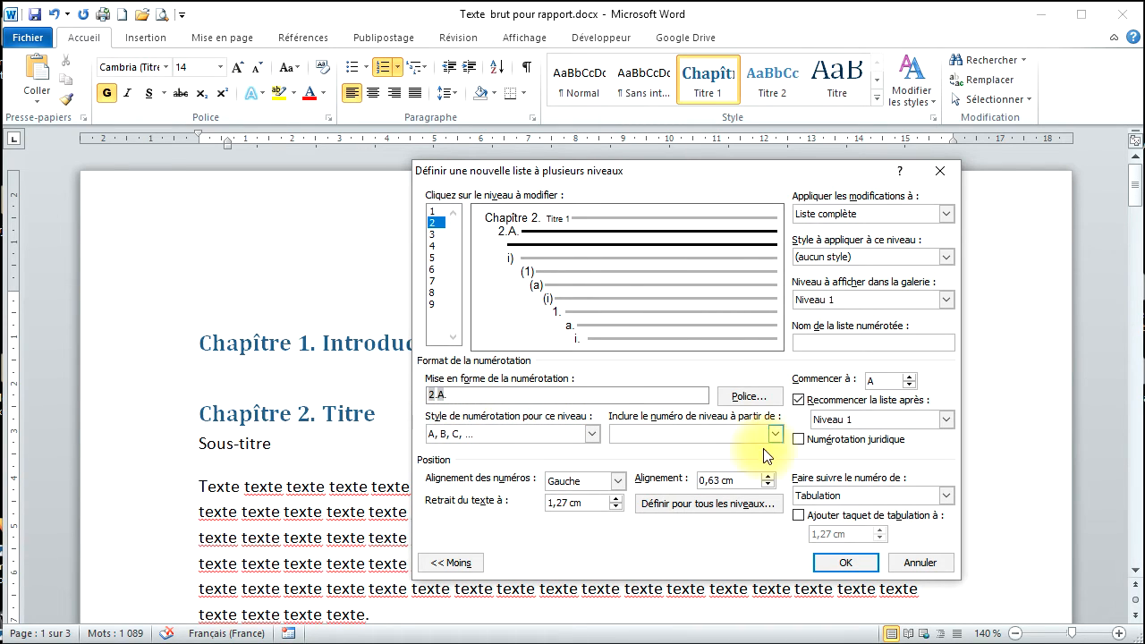
Step: Make a space (Espace) follow the level 2 number, link the level to the Titre 2 style and apply the list definition
{"action": "left_click", "coordinate": [945, 496]}
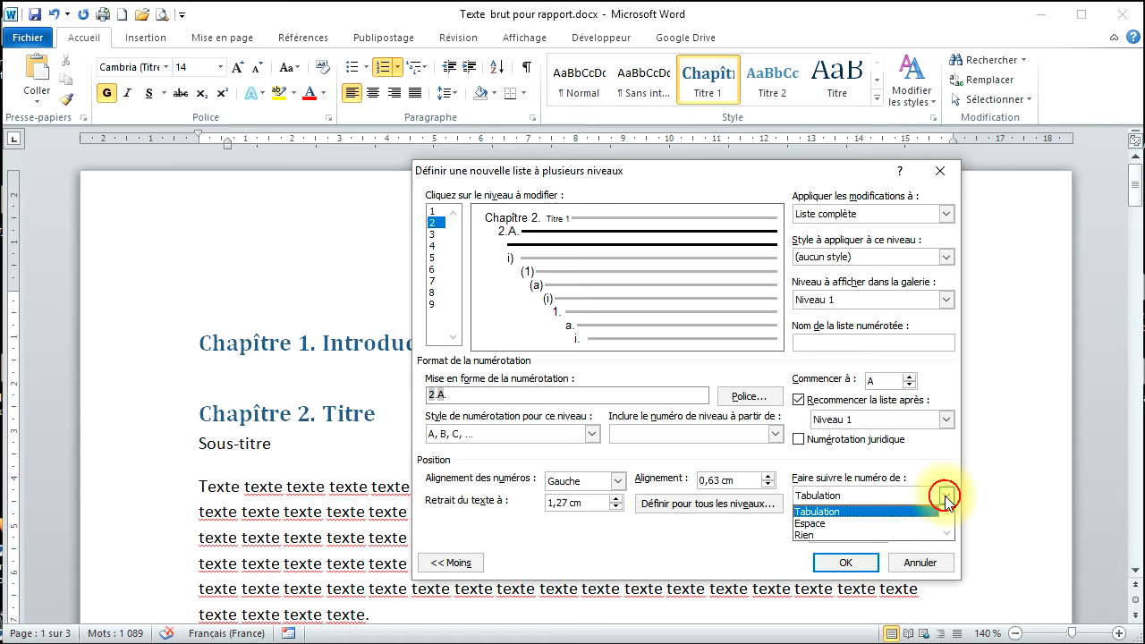
{"action": "left_click", "coordinate": [870, 523]}
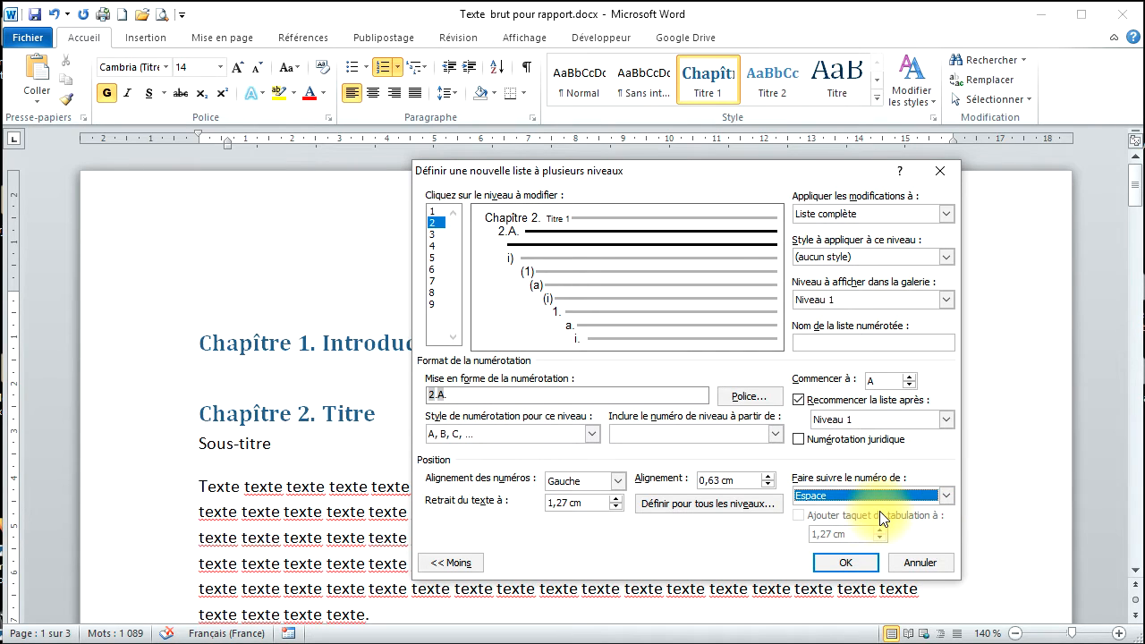
{"action": "left_click", "coordinate": [949, 259]}
{"action": "left_click", "coordinate": [850, 328]}
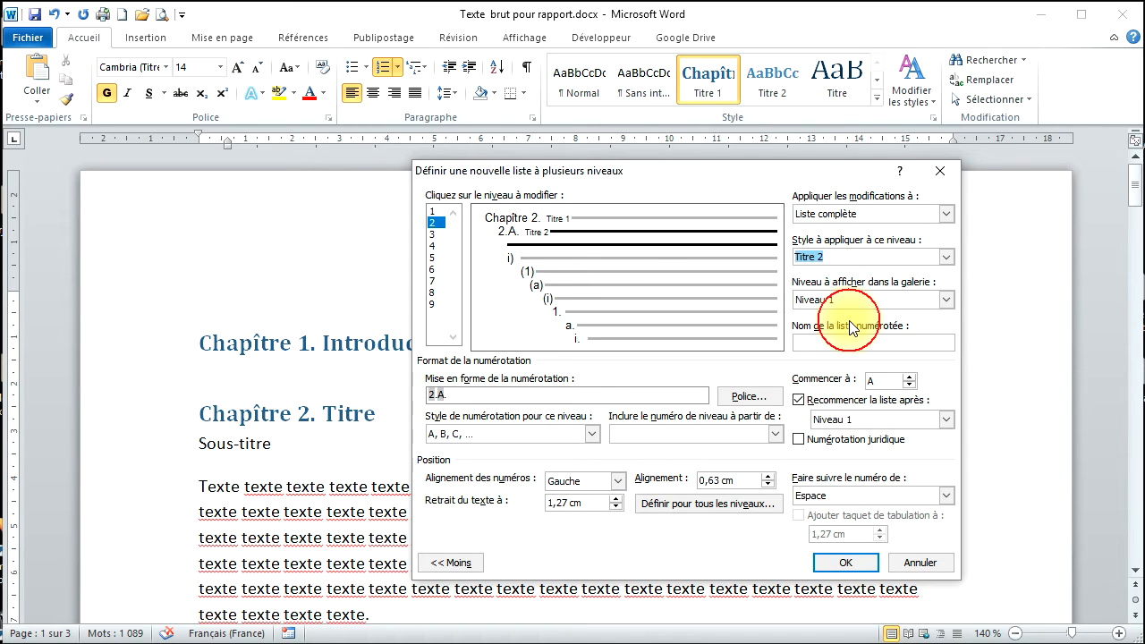
{"action": "left_click", "coordinate": [822, 565]}
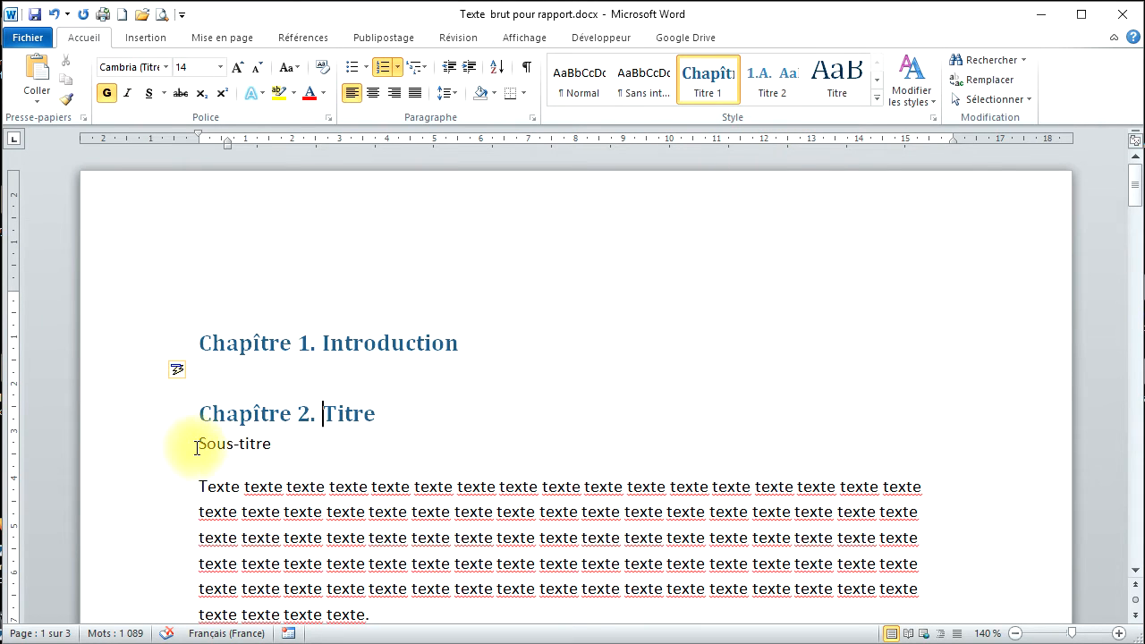
Step: Apply the Titre 2 style to the first and second "Sous-titre" lines
{"action": "left_click", "coordinate": [769, 83]}
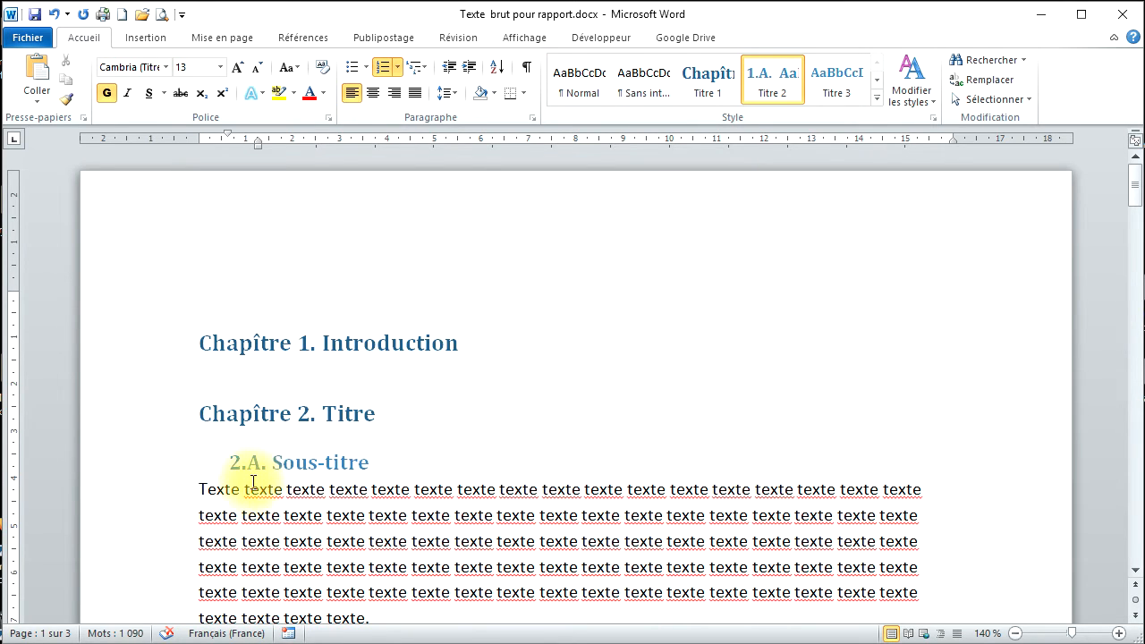
{"action": "scroll", "coordinate": [258, 483], "scroll_direction": "down", "scroll_amount": 3}
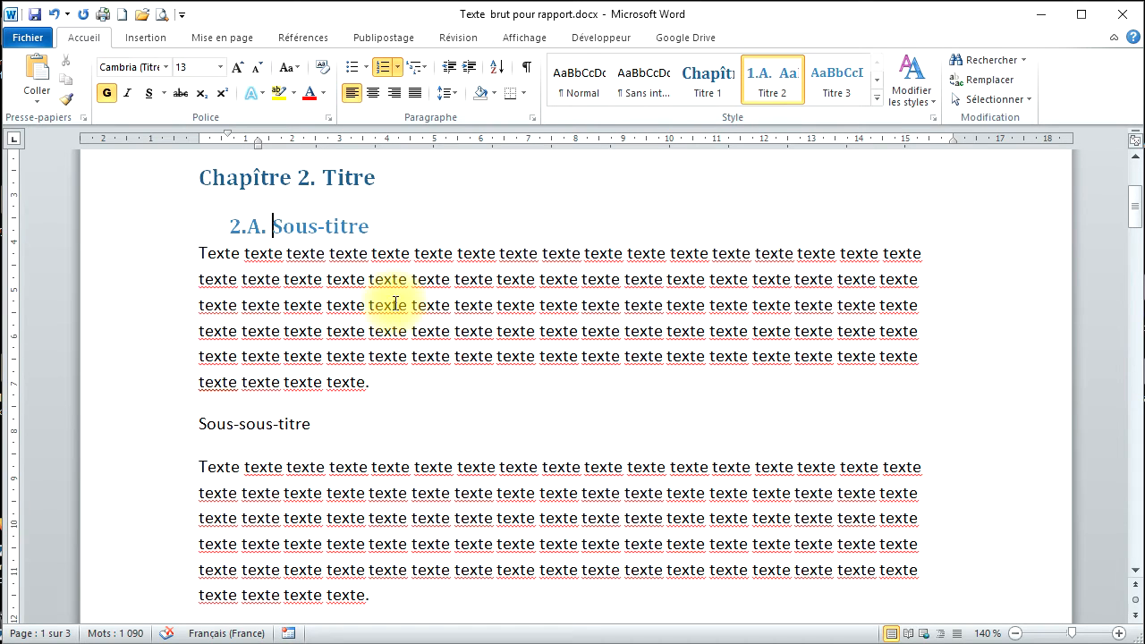
{"action": "scroll", "coordinate": [425, 336], "scroll_direction": "down", "scroll_amount": 5}
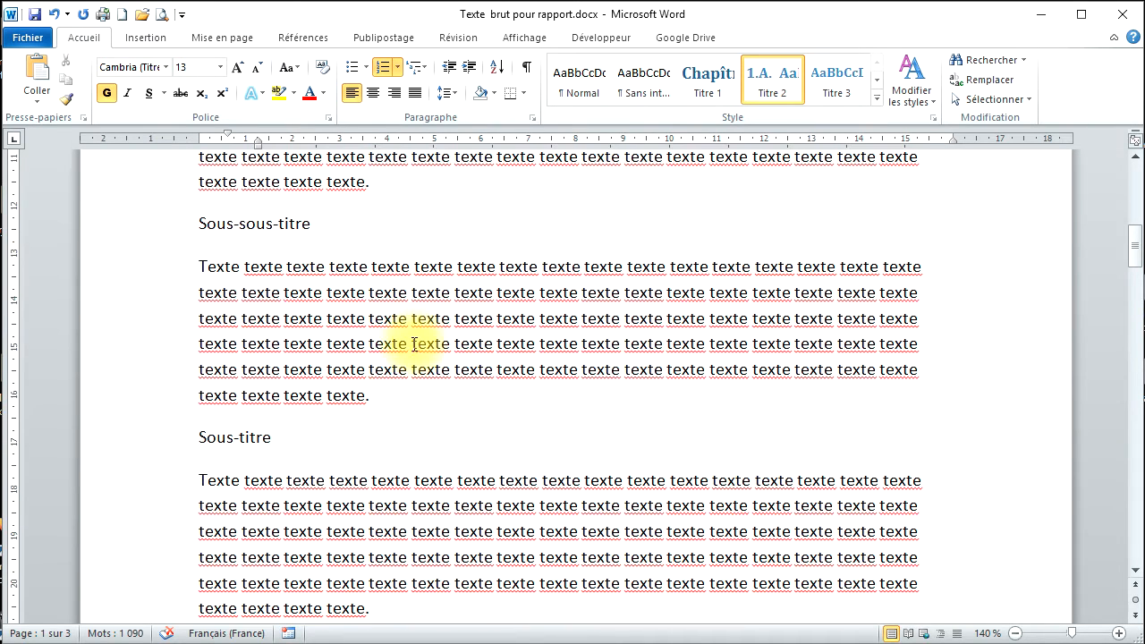
{"action": "left_click", "coordinate": [193, 448]}
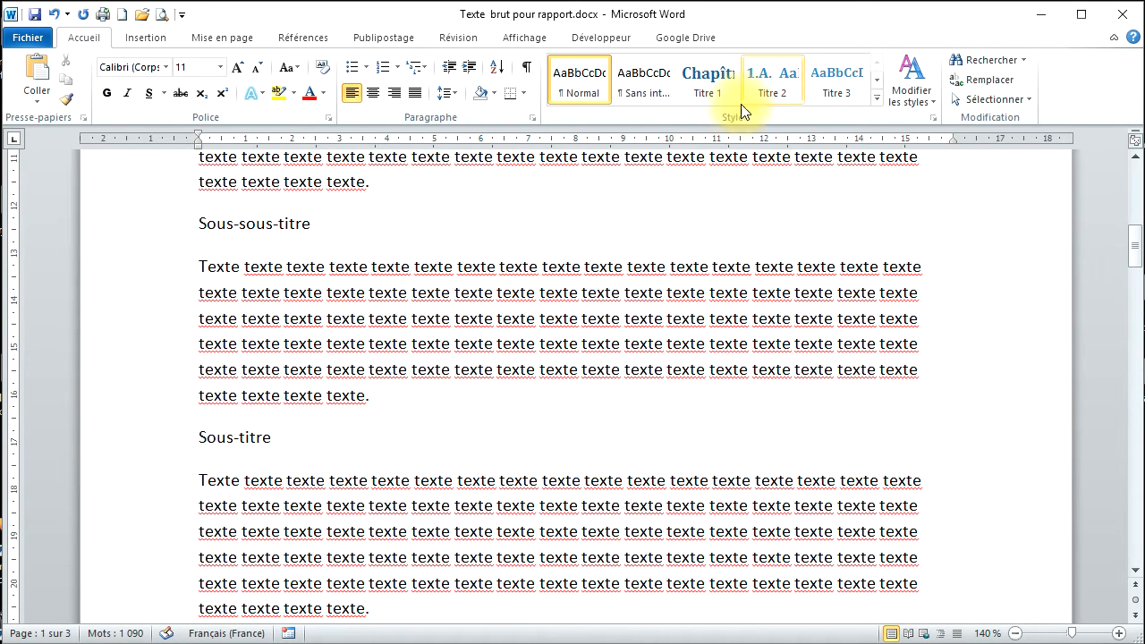
{"action": "left_click", "coordinate": [769, 79]}
Step: Open the multilevel list definition again and clear the number format of level 3
{"action": "scroll", "coordinate": [274, 468], "scroll_direction": "up", "scroll_amount": 12}
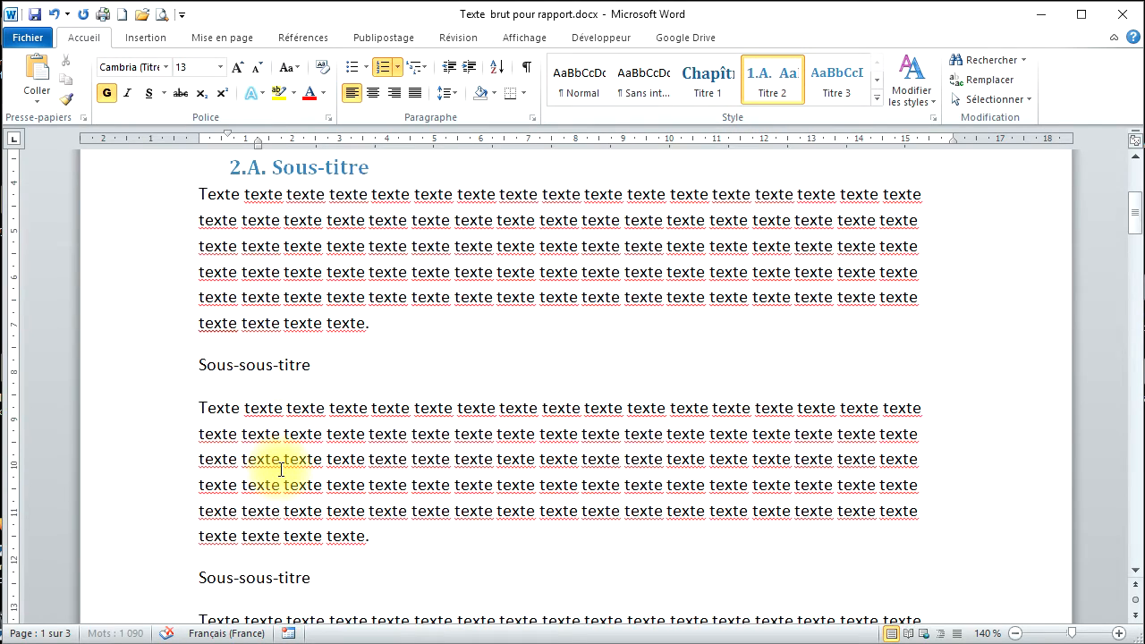
{"action": "scroll", "coordinate": [677, 247], "scroll_direction": "down", "scroll_amount": 2}
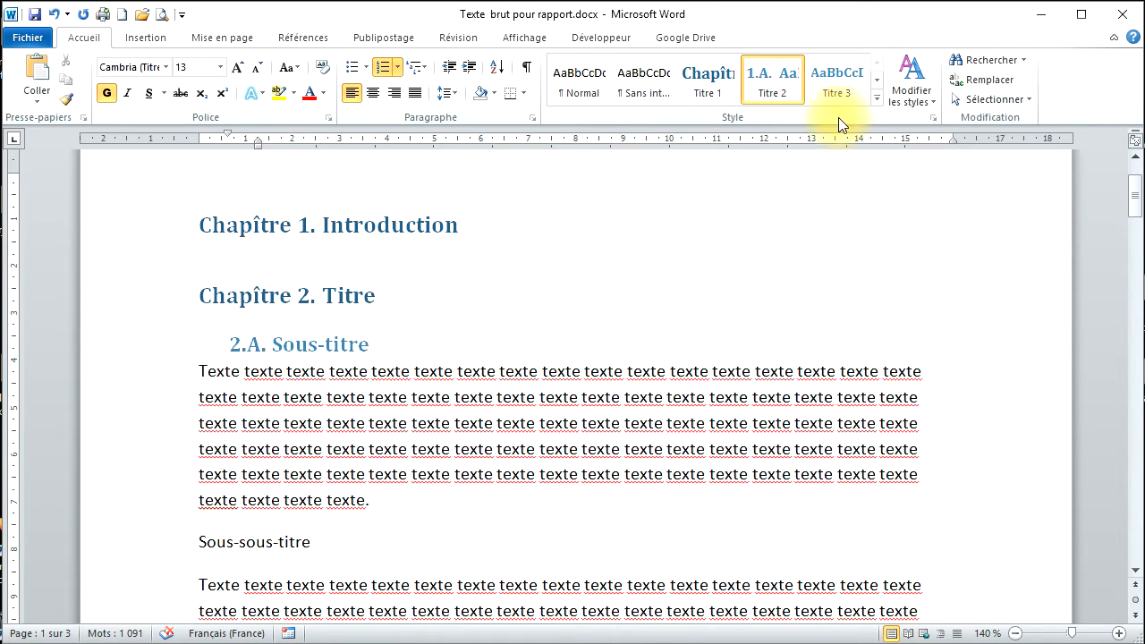
{"action": "left_click", "coordinate": [423, 72]}
{"action": "left_click", "coordinate": [455, 545]}
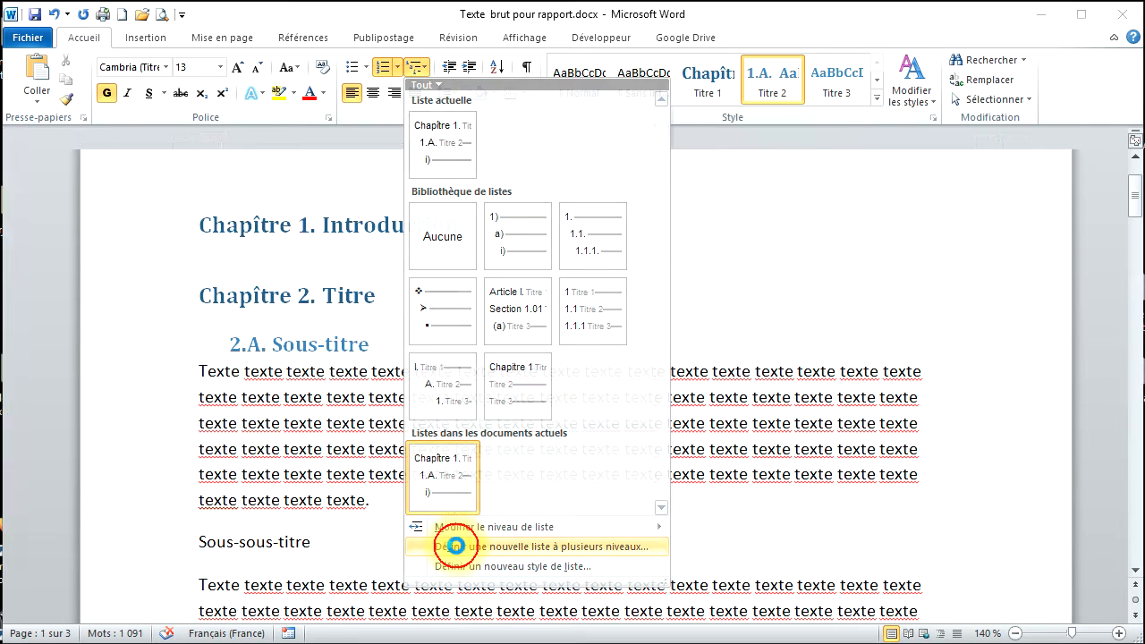
{"action": "left_click", "coordinate": [434, 235]}
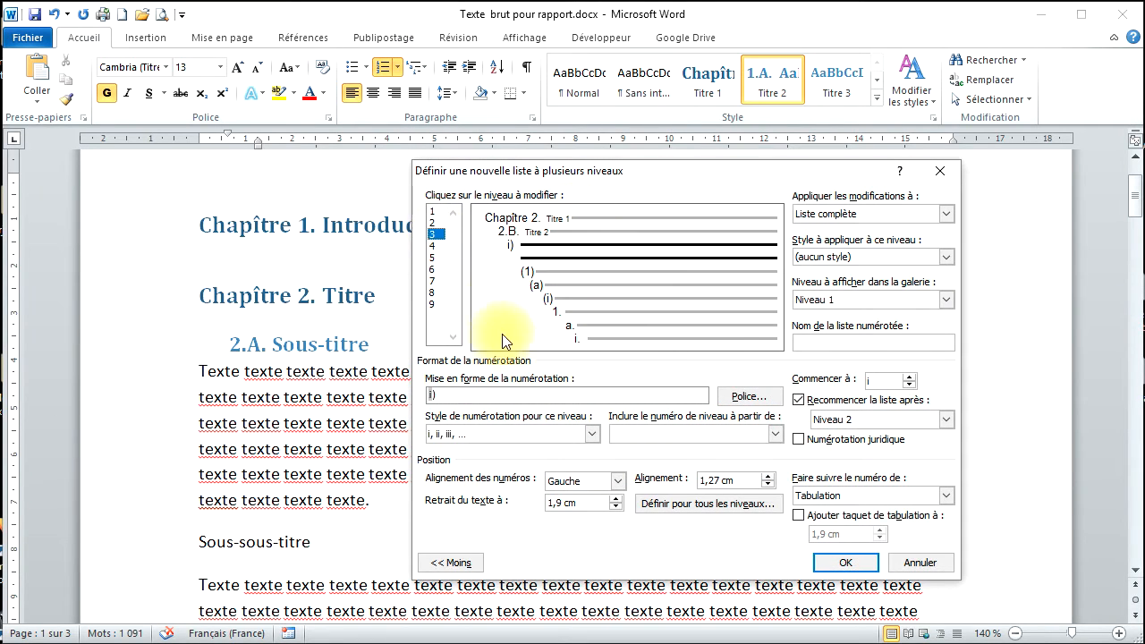
{"action": "left_click_drag", "start_coordinate": [441, 393], "coordinate": [271, 408]}
{"action": "key", "text": "BackSpace"}
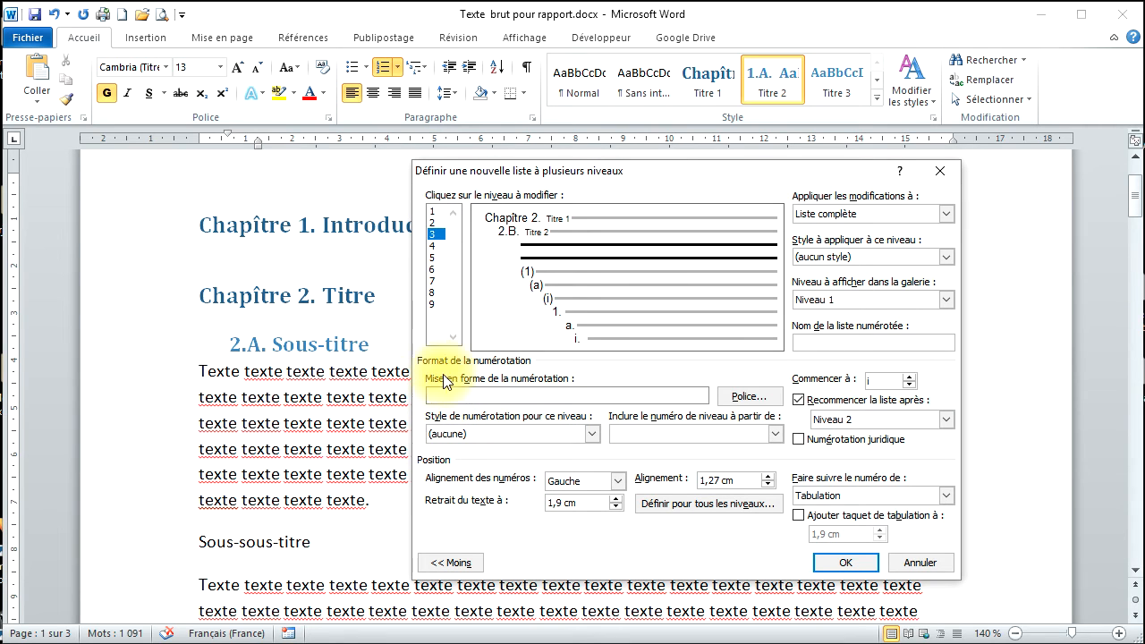
Step: Include the Niveau 1 and Niveau 2 numbers in the level 3 number format, each followed by a period
{"action": "left_click", "coordinate": [774, 434]}
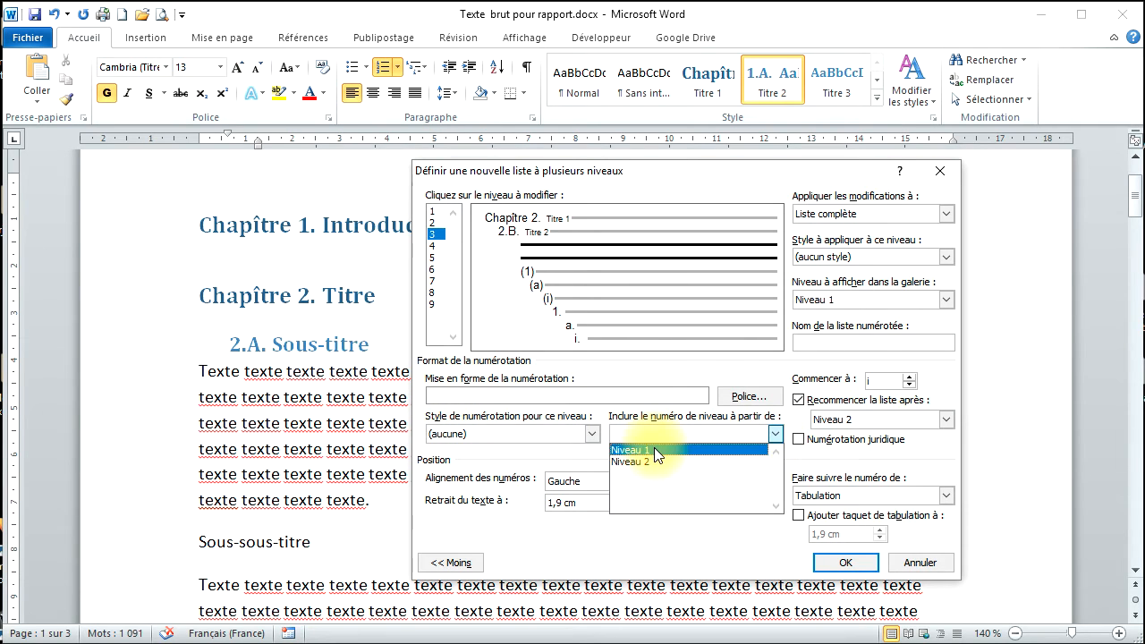
{"action": "left_click", "coordinate": [654, 445]}
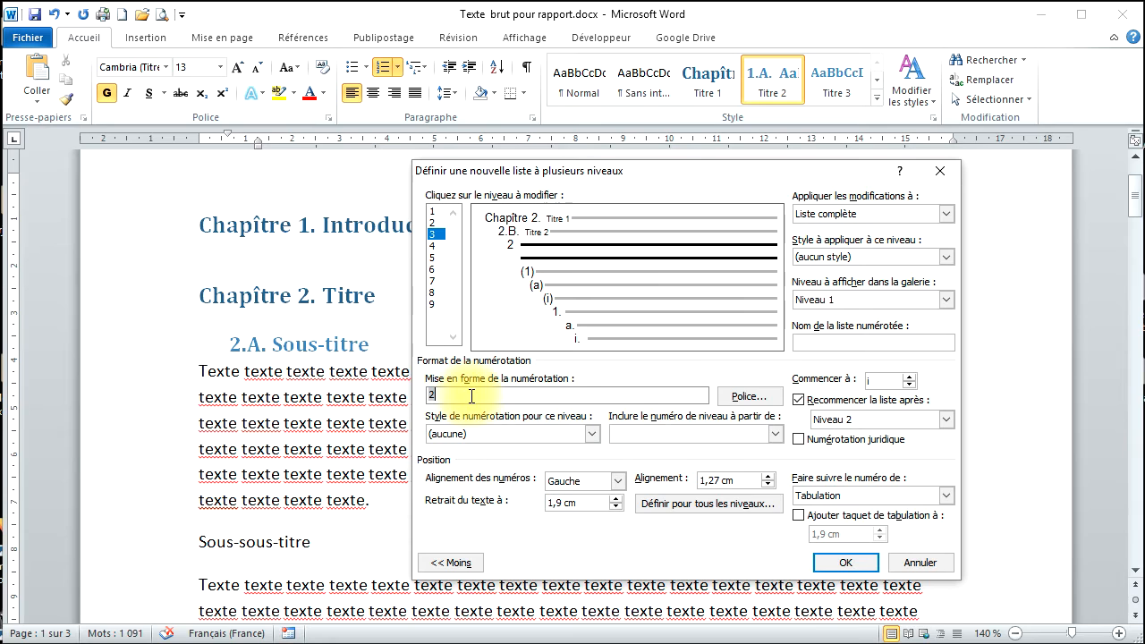
{"action": "type", "text": "."}
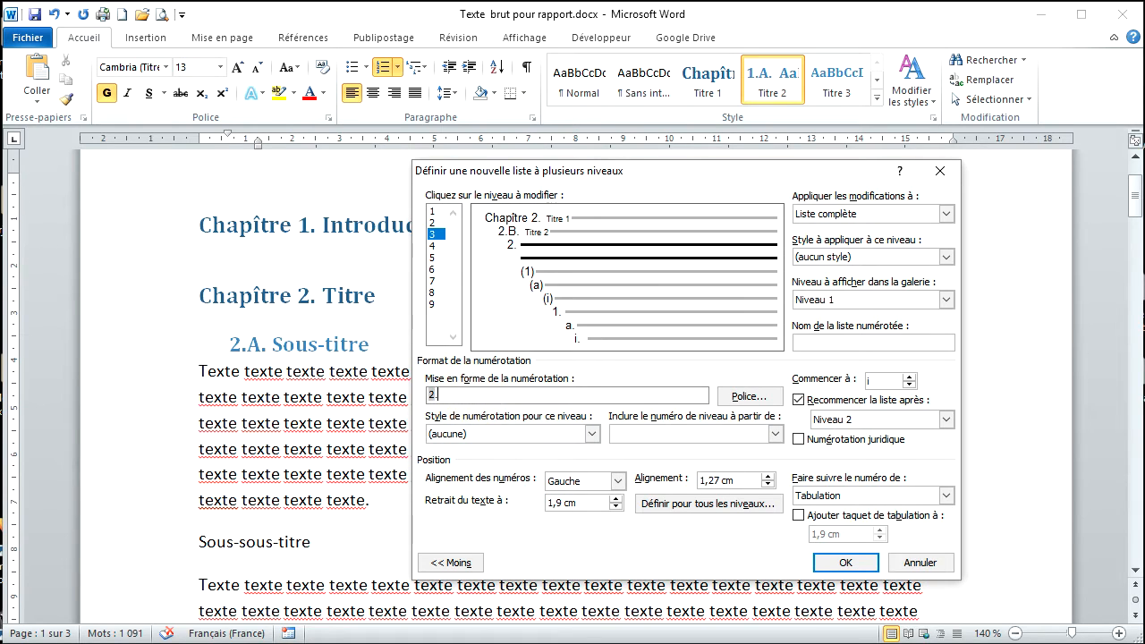
{"action": "left_click", "coordinate": [773, 435]}
{"action": "left_click", "coordinate": [693, 461]}
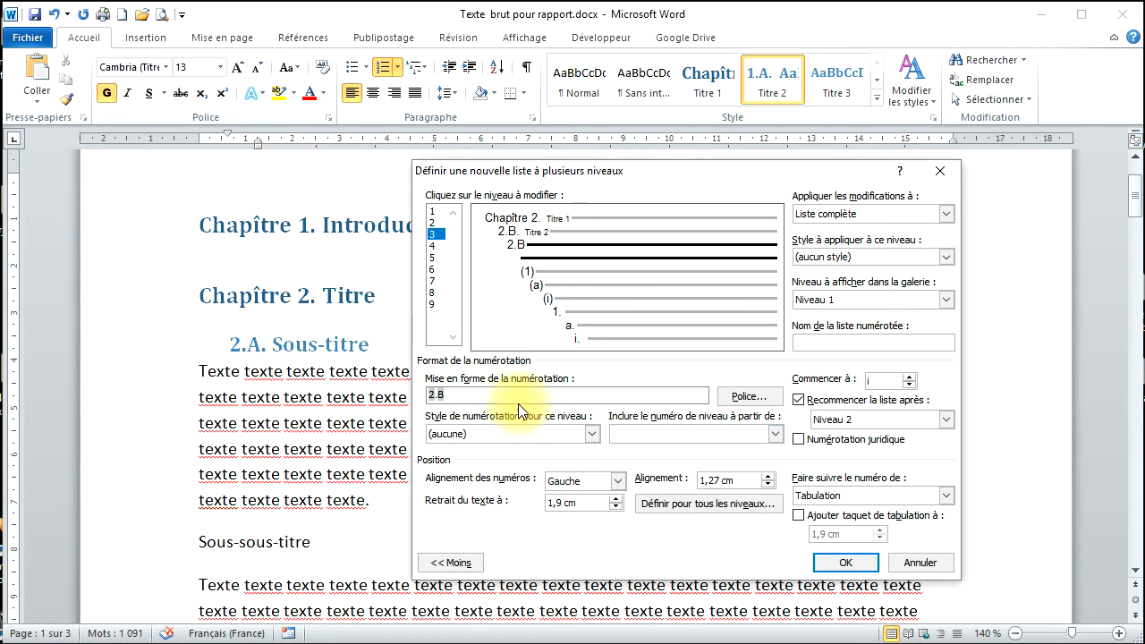
{"action": "type", "text": "."}
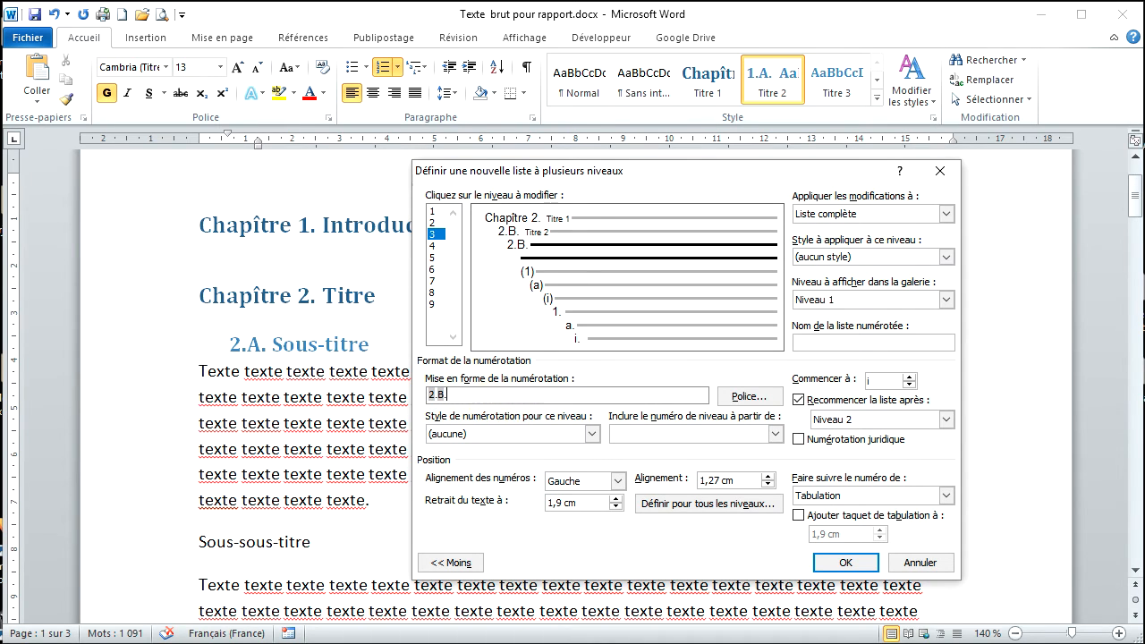
Step: Complete the level 3 number format with the a, b, c, … numbering style and a closing period
{"action": "left_click", "coordinate": [592, 433]}
{"action": "left_click", "coordinate": [471, 507]}
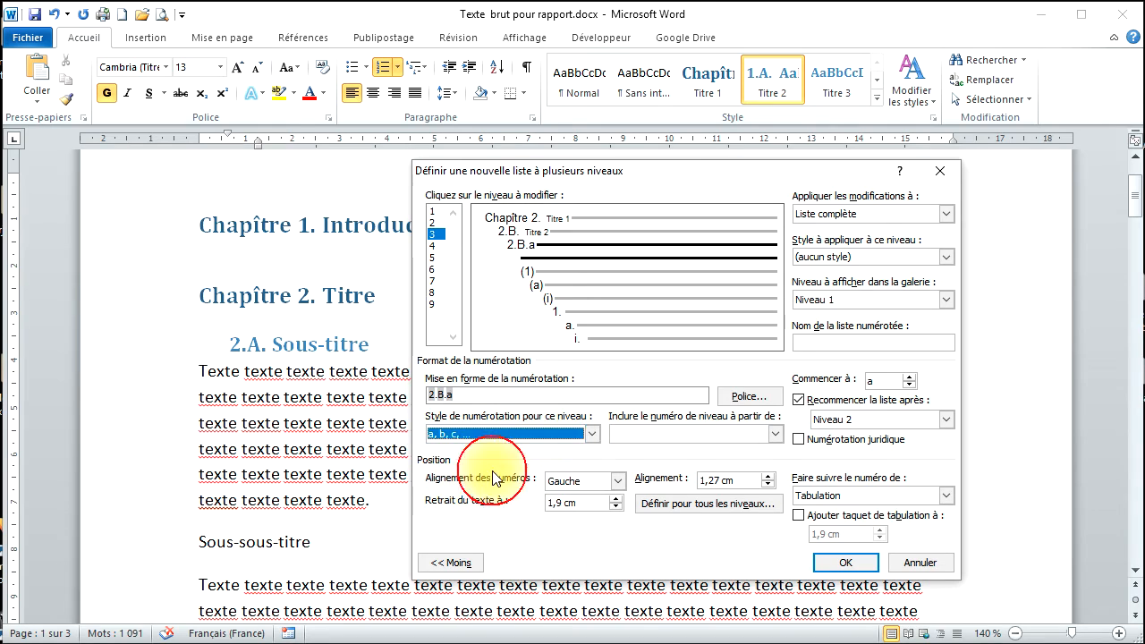
{"action": "left_click", "coordinate": [471, 394]}
{"action": "type", "text": "."}
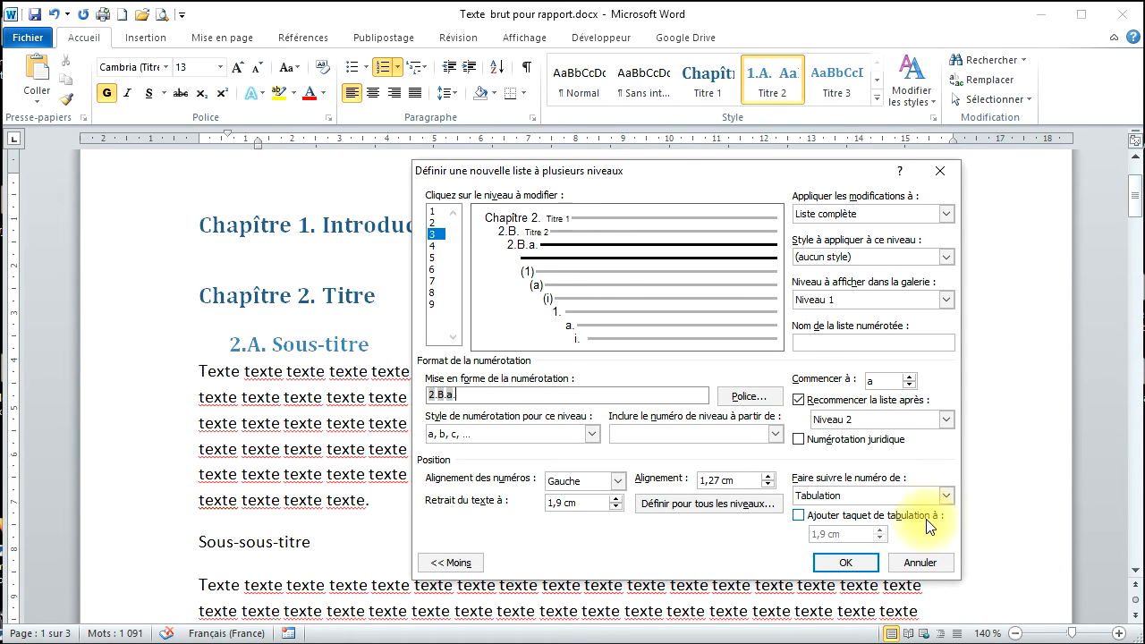
Step: Make a space (Espace) follow the level 3 number, link the level to the Titre 3 style and apply the list definition
{"action": "left_click", "coordinate": [941, 496]}
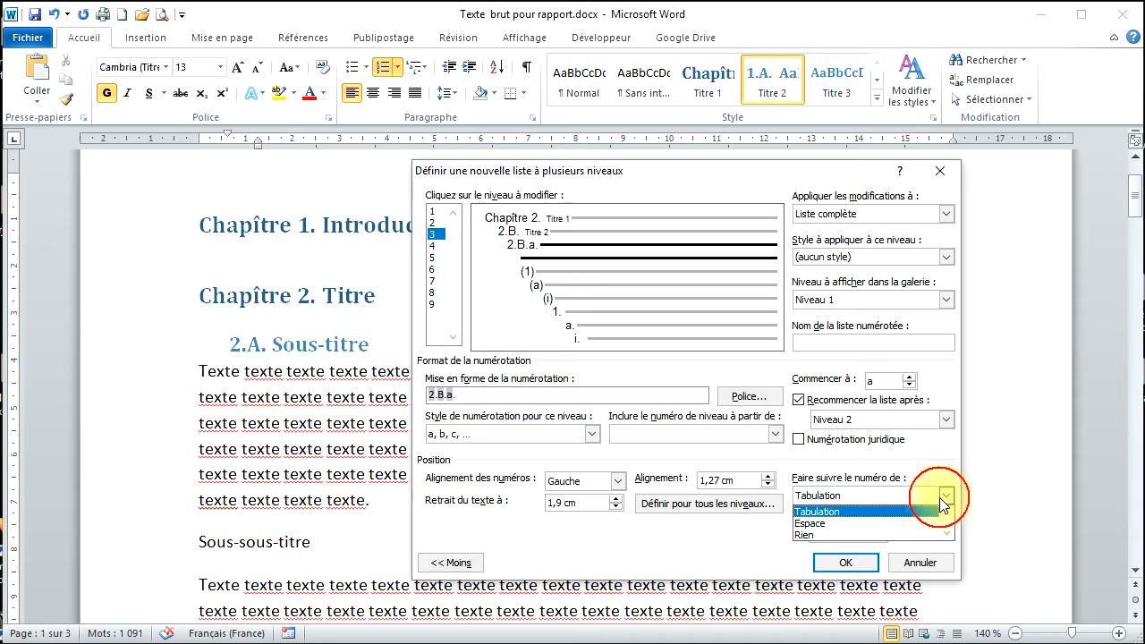
{"action": "left_click", "coordinate": [885, 524]}
{"action": "left_click", "coordinate": [946, 257]}
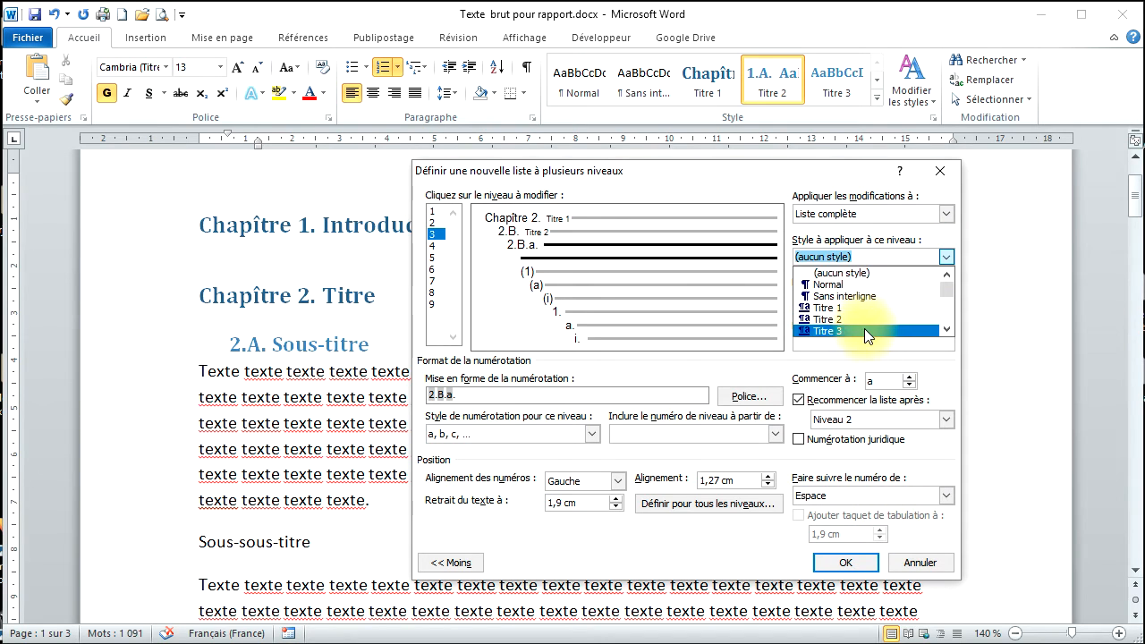
{"action": "left_click", "coordinate": [864, 328]}
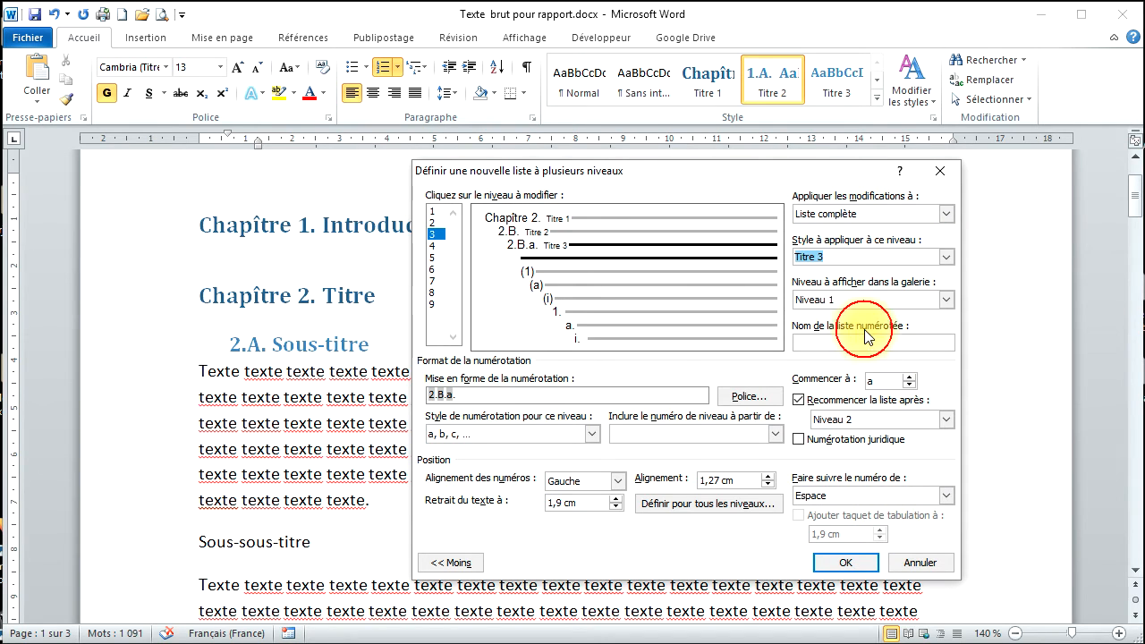
{"action": "left_click", "coordinate": [845, 563]}
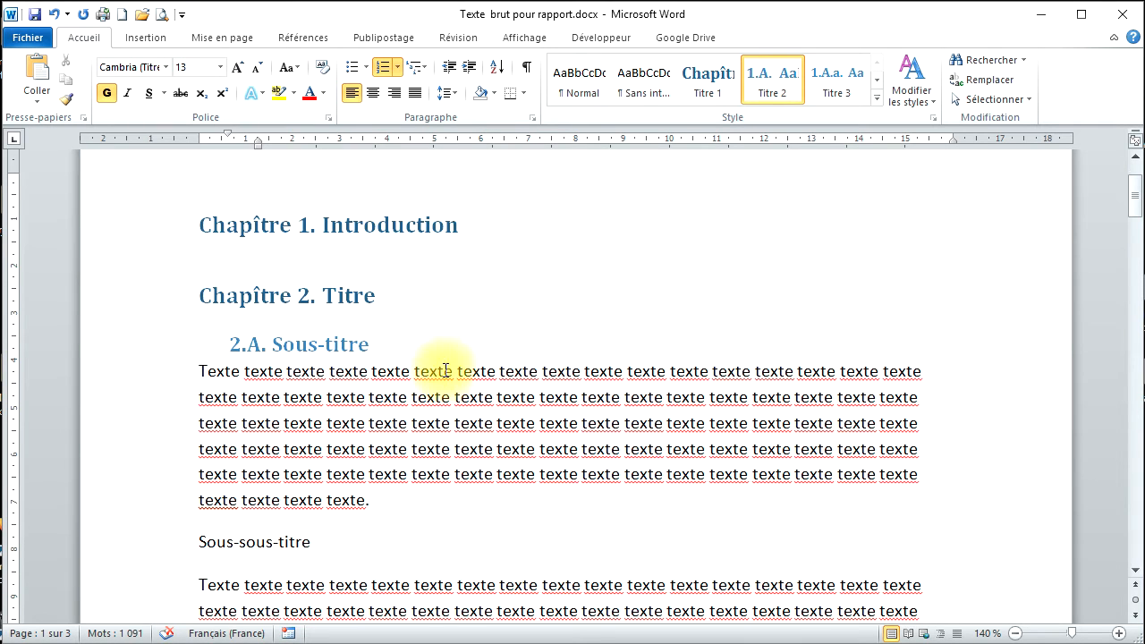
Step: Apply the Titre 3 style to the two Sous-sous-titre headings under section 2.A
{"action": "left_click", "coordinate": [196, 541]}
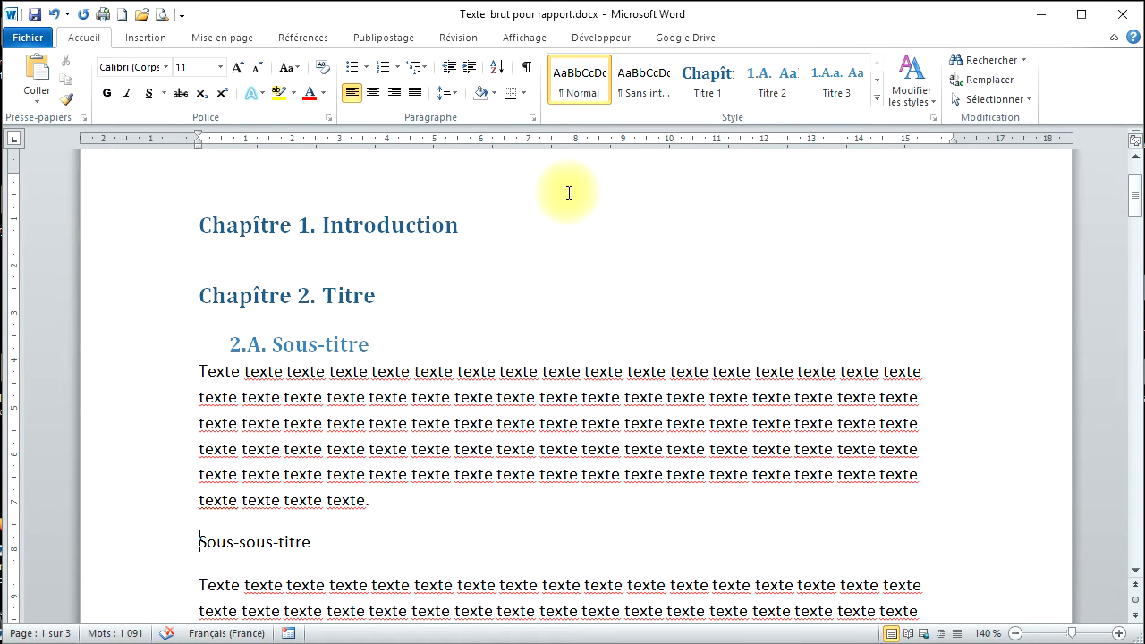
{"action": "left_click", "coordinate": [824, 79]}
{"action": "scroll", "coordinate": [398, 451], "scroll_direction": "down", "scroll_amount": 3}
{"action": "scroll", "coordinate": [399, 452], "scroll_direction": "down", "scroll_amount": 2}
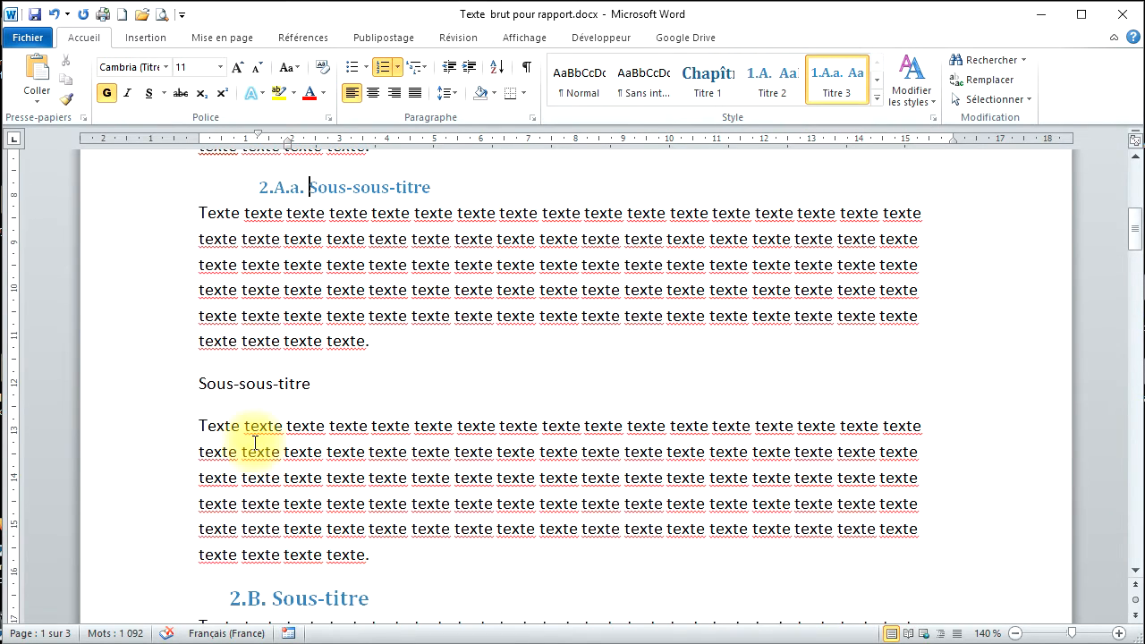
{"action": "left_click", "coordinate": [197, 382]}
{"action": "left_click", "coordinate": [850, 82]}
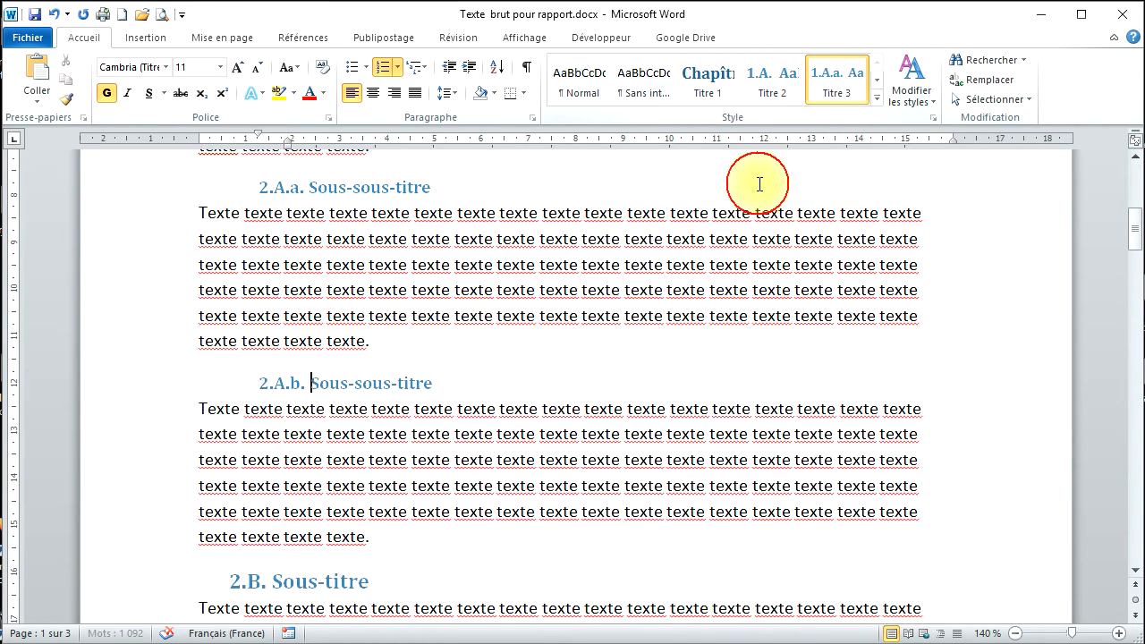
Step: Apply the Titre 3 style to the two Sous-sous-titre headings under section 2.B
{"action": "scroll", "coordinate": [503, 421], "scroll_direction": "down", "scroll_amount": 5}
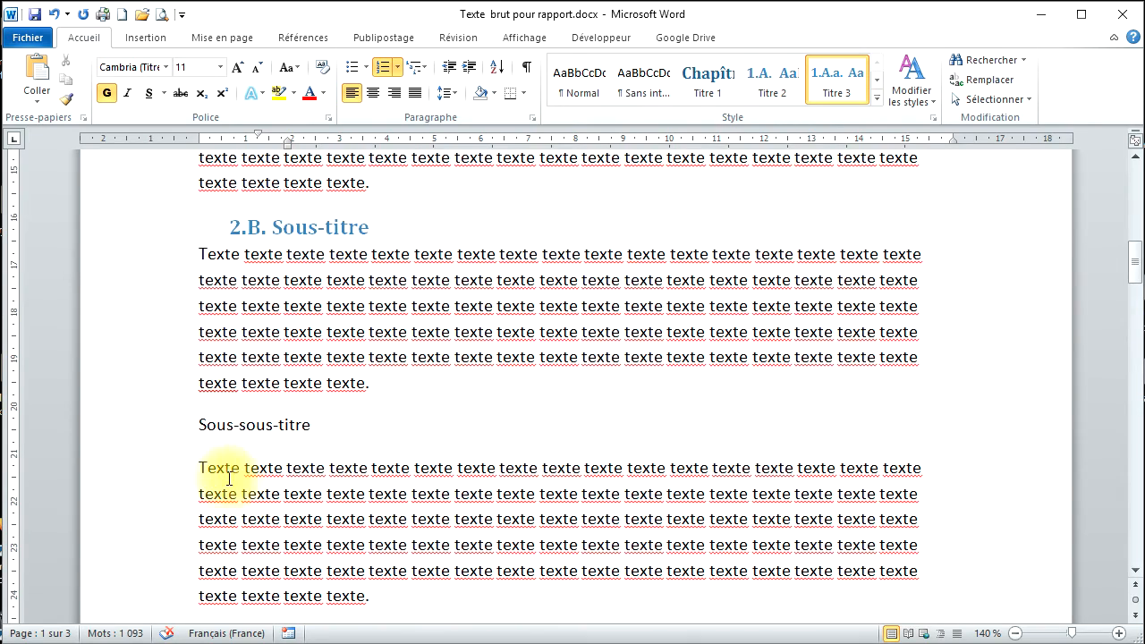
{"action": "left_click", "coordinate": [199, 425]}
{"action": "left_click", "coordinate": [835, 89]}
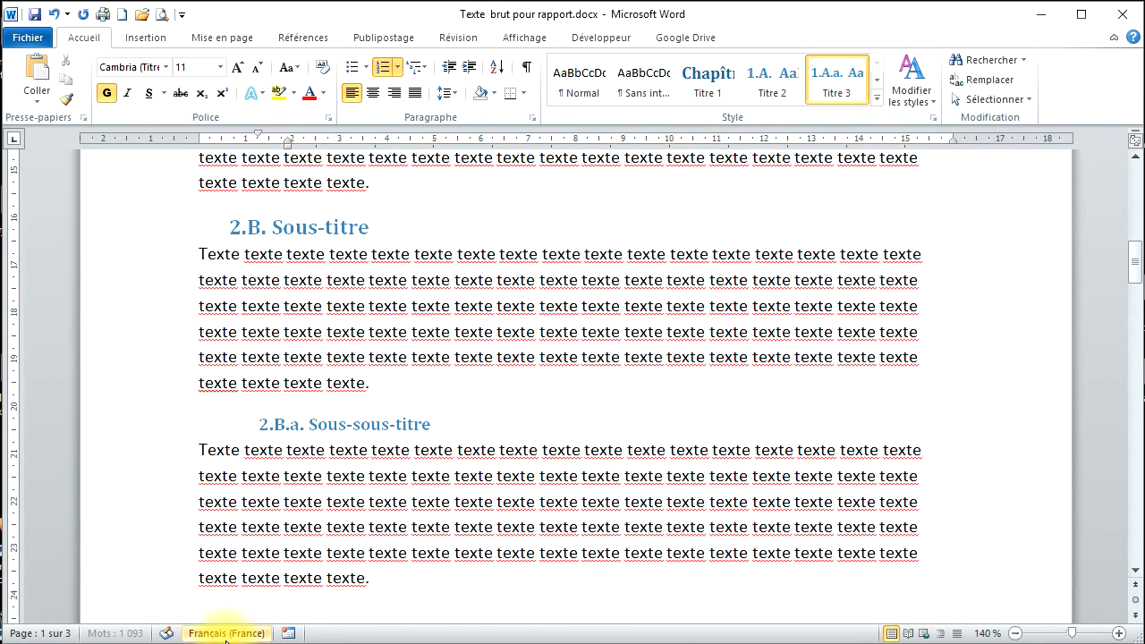
{"action": "scroll", "coordinate": [251, 472], "scroll_direction": "down", "scroll_amount": 7}
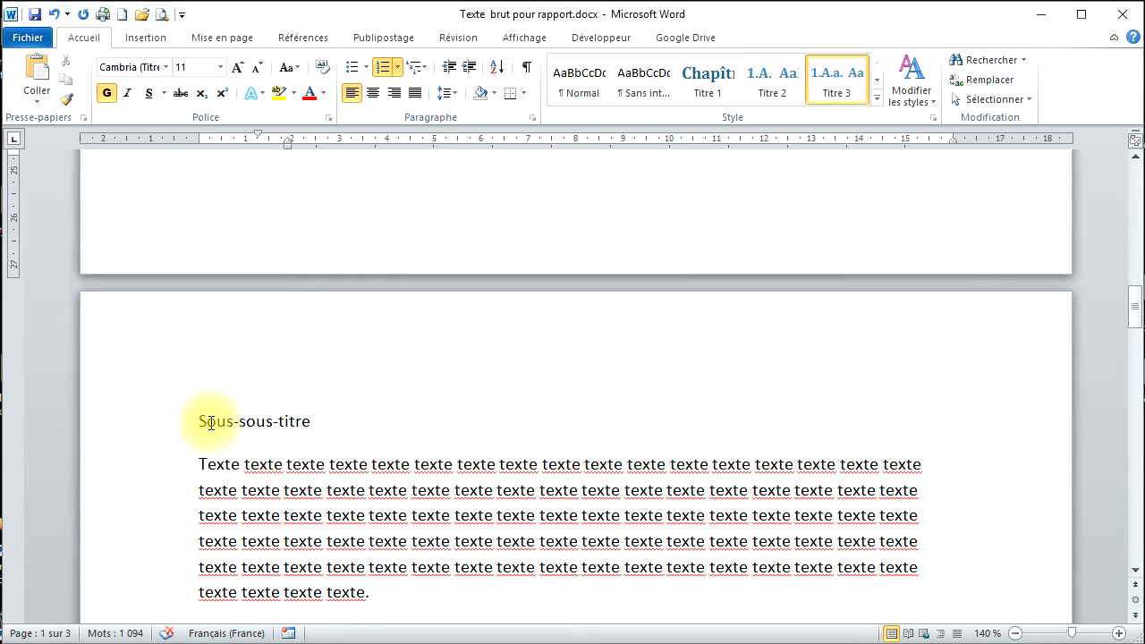
{"action": "left_click", "coordinate": [196, 428]}
{"action": "left_click", "coordinate": [837, 79]}
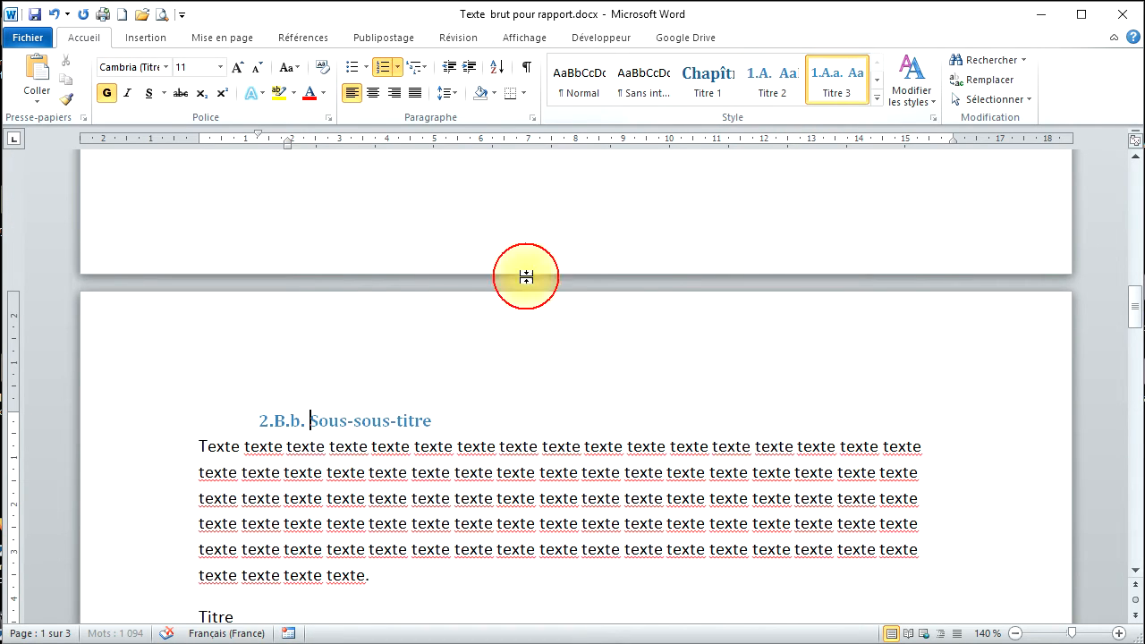
Step: Apply Titre 1 to the second Titre heading on page 2 and Titre 2 to the Sous-titre directly below it
{"action": "scroll", "coordinate": [518, 276], "scroll_direction": "down", "scroll_amount": 4}
{"action": "left_click", "coordinate": [201, 318]}
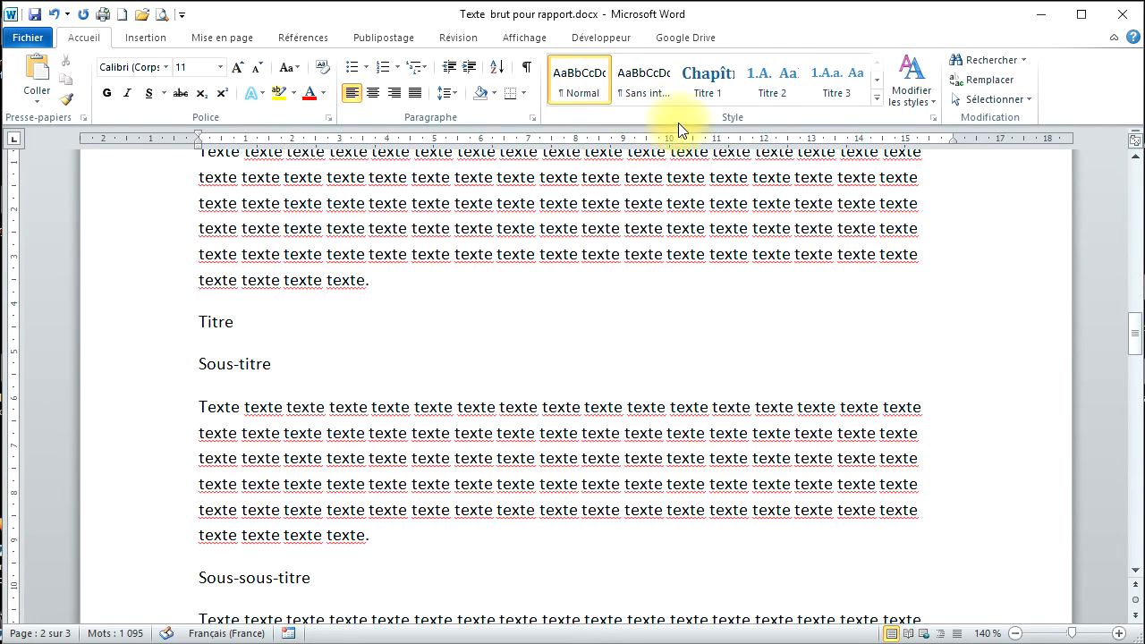
{"action": "left_click", "coordinate": [715, 82]}
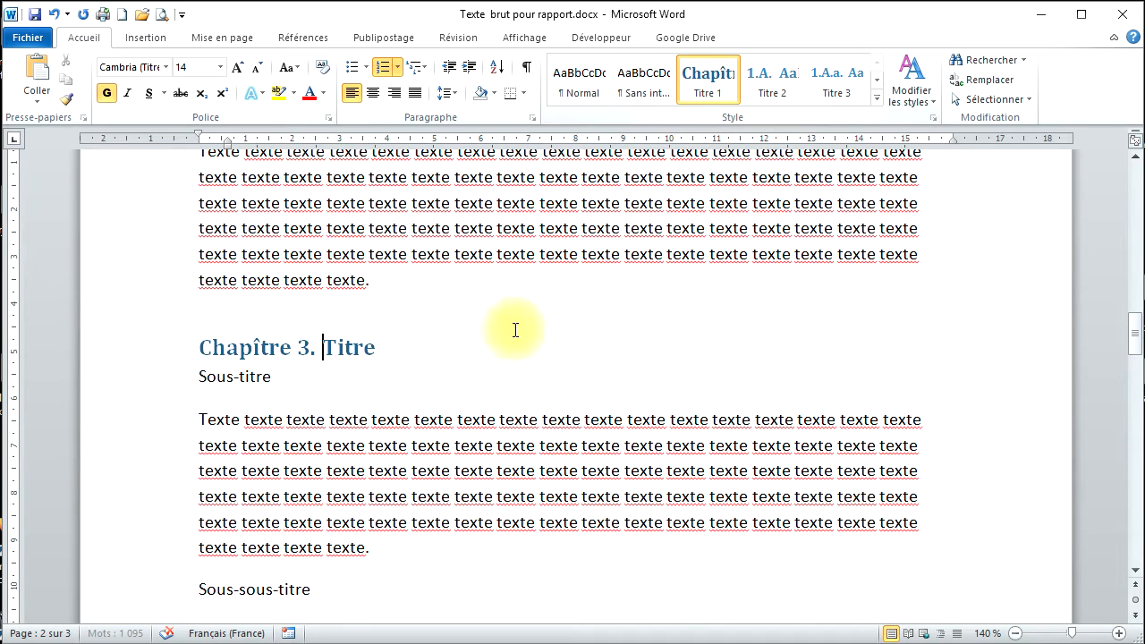
{"action": "left_click", "coordinate": [181, 378]}
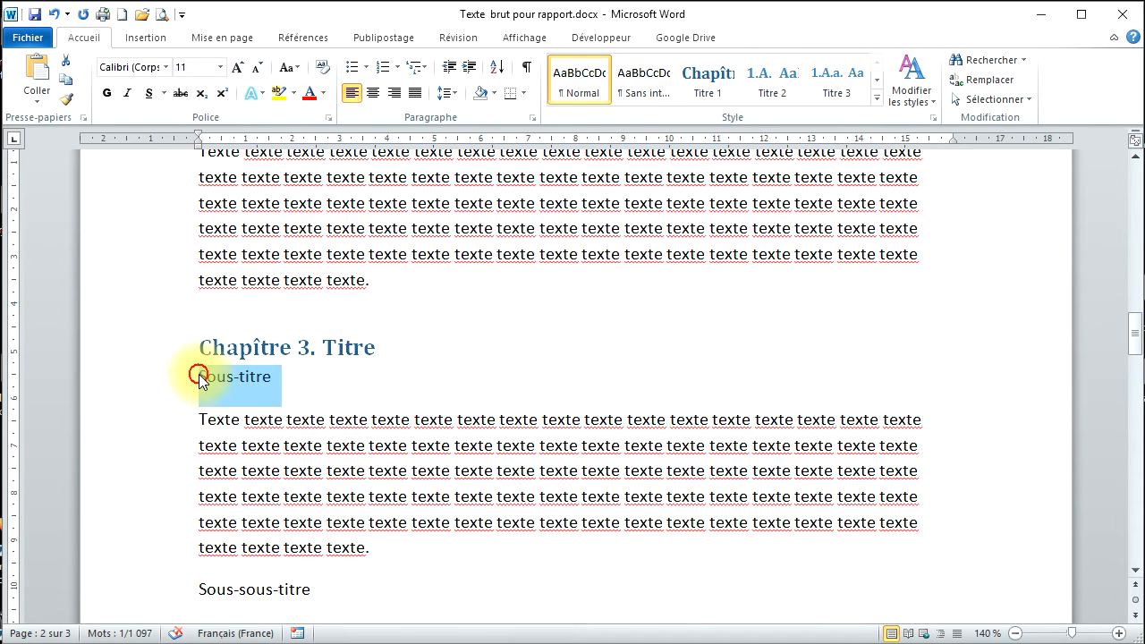
{"action": "left_click", "coordinate": [200, 377]}
{"action": "left_click", "coordinate": [769, 85]}
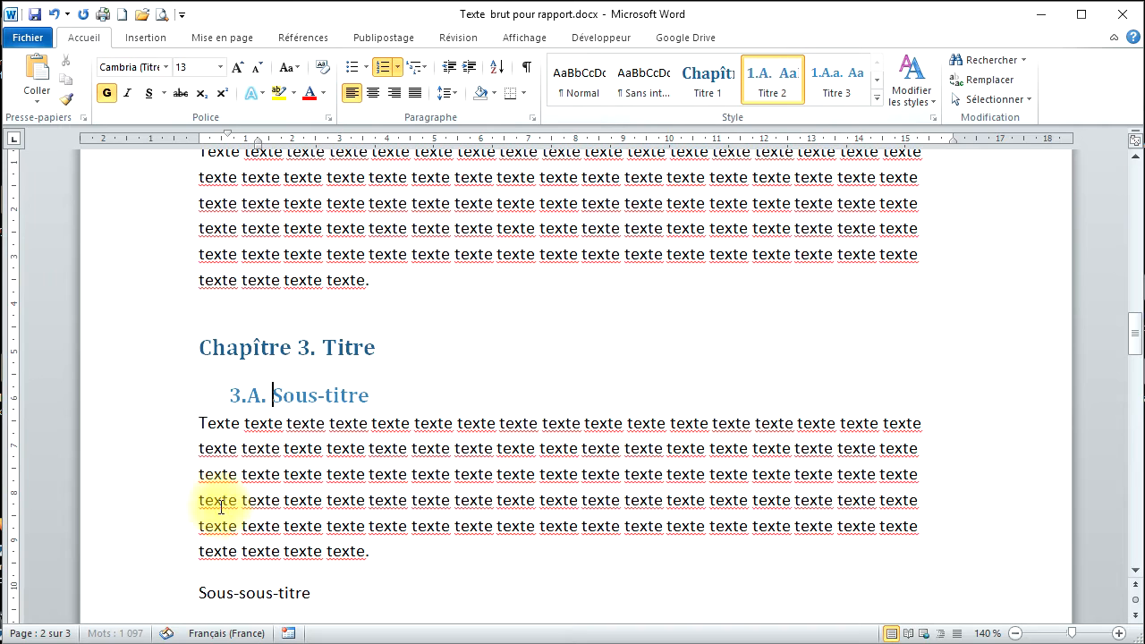
Step: Apply the Titre 3 style to the two Sous-sous-titre headings under section 3.A
{"action": "left_click", "coordinate": [200, 593]}
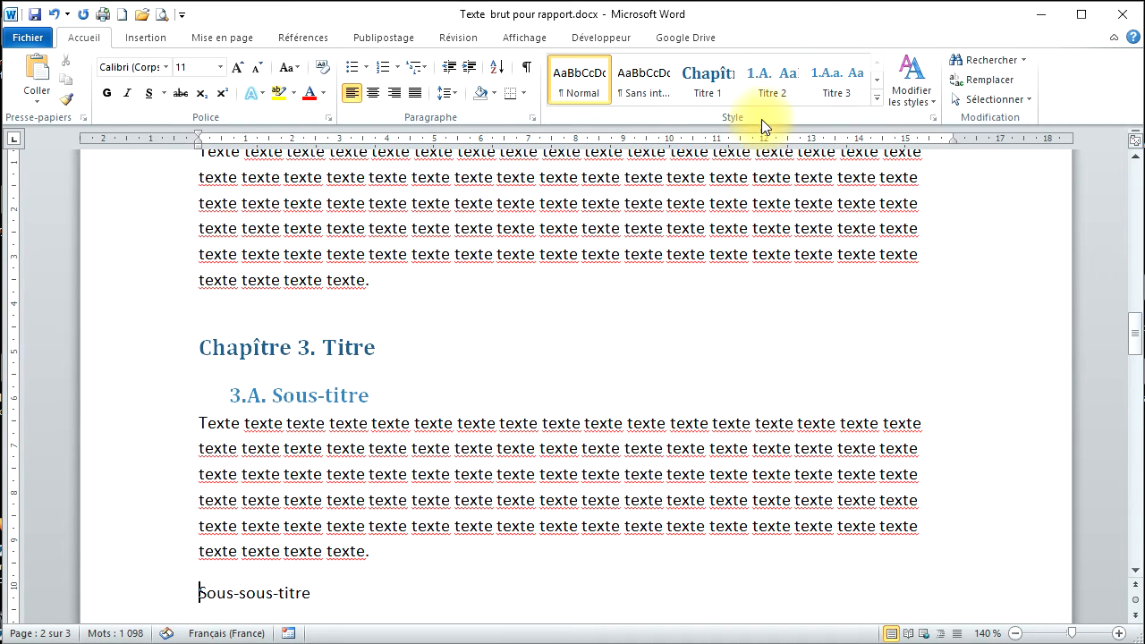
{"action": "left_click", "coordinate": [834, 85]}
{"action": "scroll", "coordinate": [250, 483], "scroll_direction": "down", "scroll_amount": 4}
{"action": "left_click", "coordinate": [199, 494]}
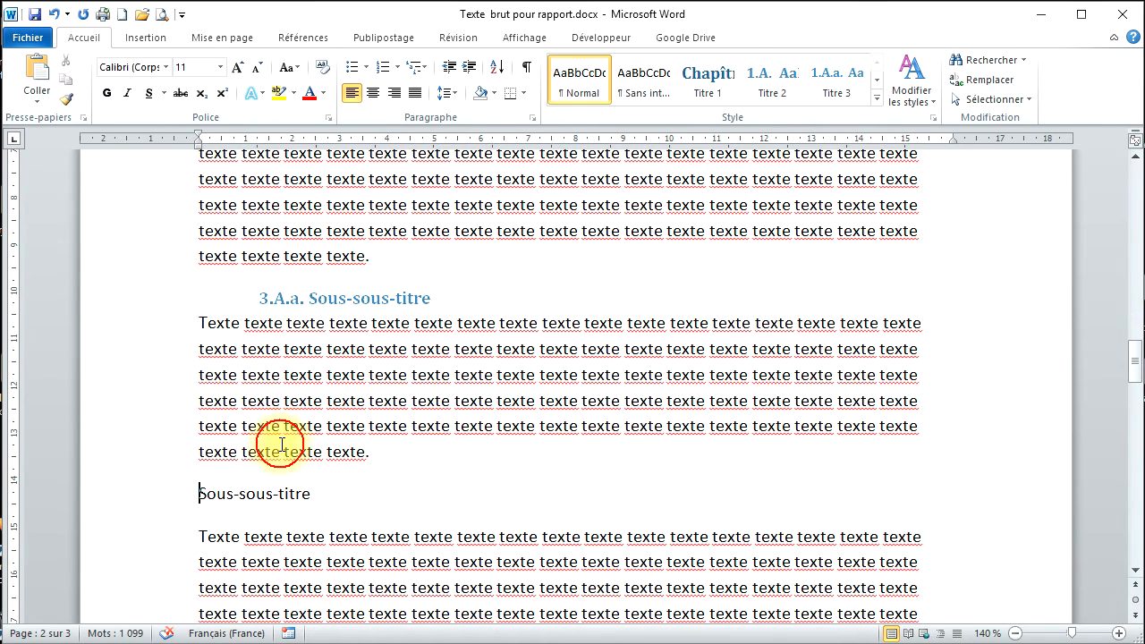
{"action": "left_click", "coordinate": [828, 89]}
Step: Apply the Titre 2 style to the second Sous-titre heading of chapter 3
{"action": "scroll", "coordinate": [224, 486], "scroll_direction": "down", "scroll_amount": 4}
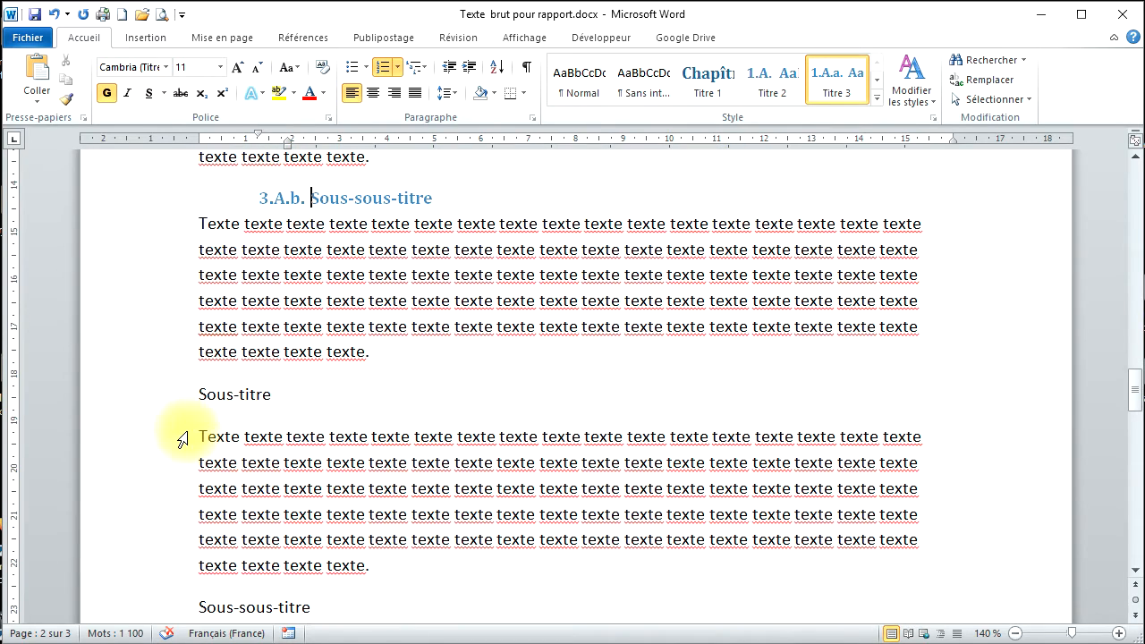
{"action": "left_click", "coordinate": [199, 395]}
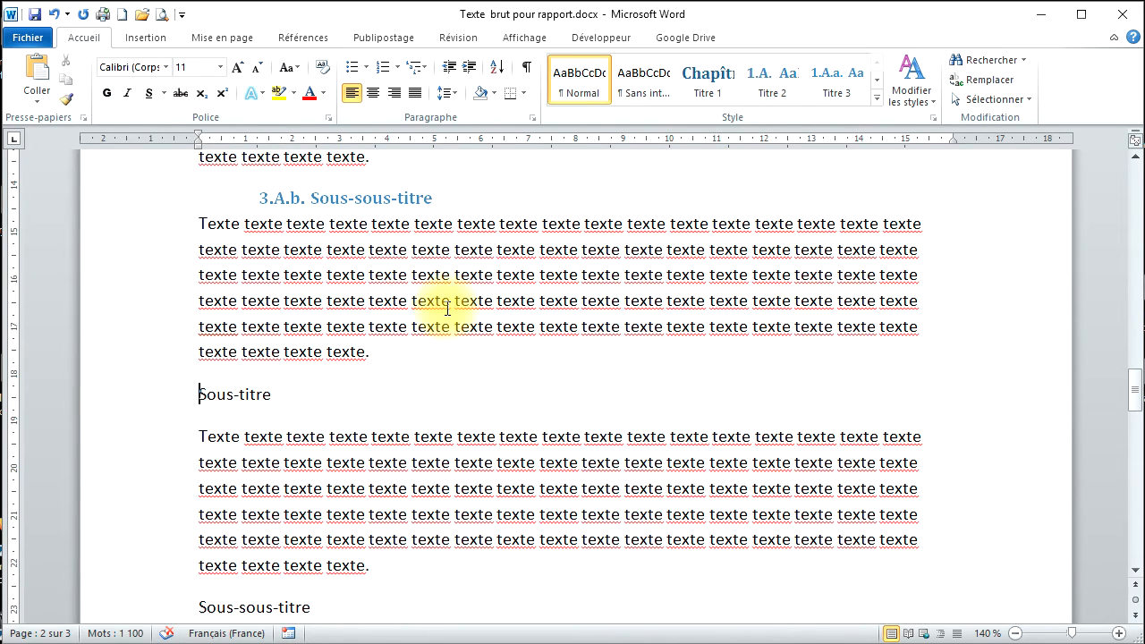
{"action": "left_click", "coordinate": [772, 77]}
Step: Apply the Titre 3 style to the two Sous-sous-titre headings under section 3.B
{"action": "left_click", "coordinate": [199, 594]}
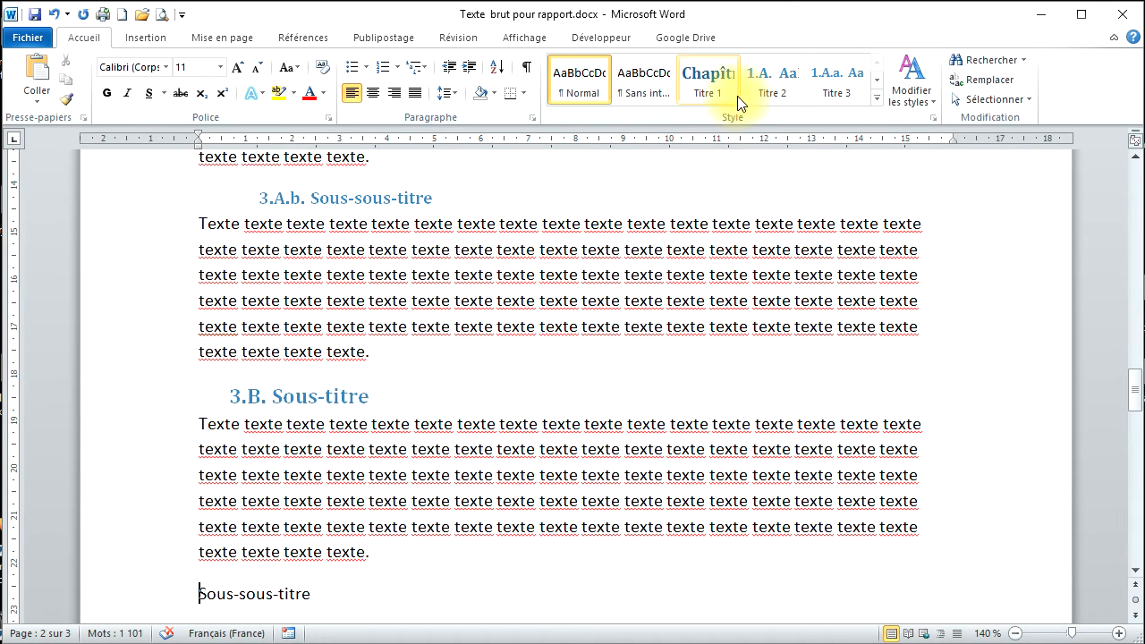
{"action": "left_click", "coordinate": [838, 95]}
{"action": "scroll", "coordinate": [396, 403], "scroll_direction": "down", "scroll_amount": 8}
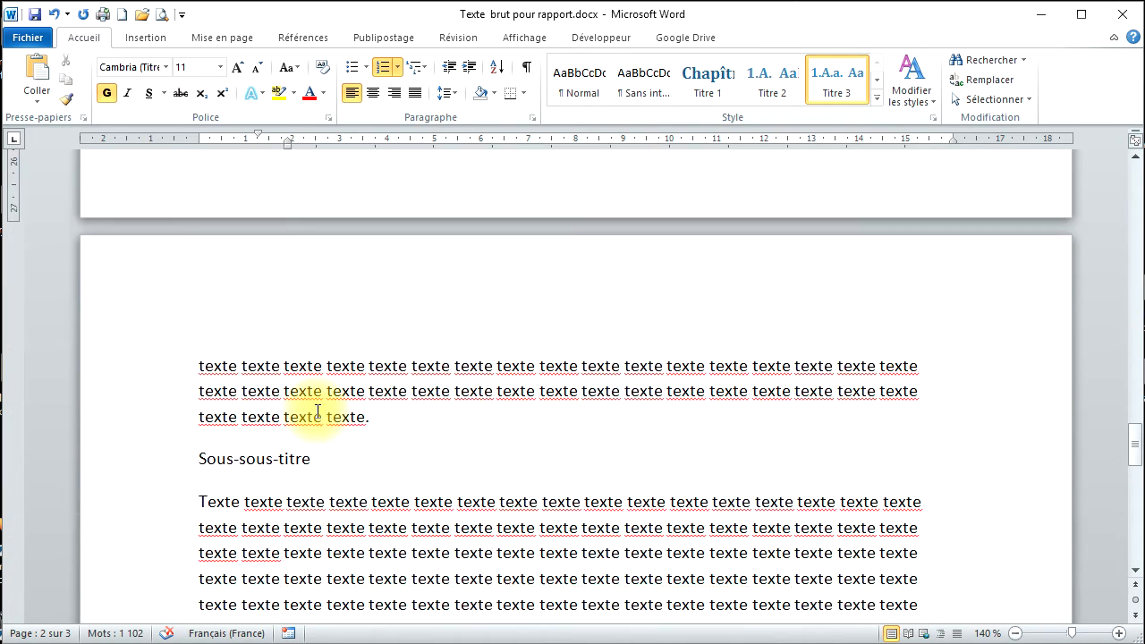
{"action": "scroll", "coordinate": [265, 419], "scroll_direction": "down", "scroll_amount": 2}
{"action": "left_click", "coordinate": [192, 340]}
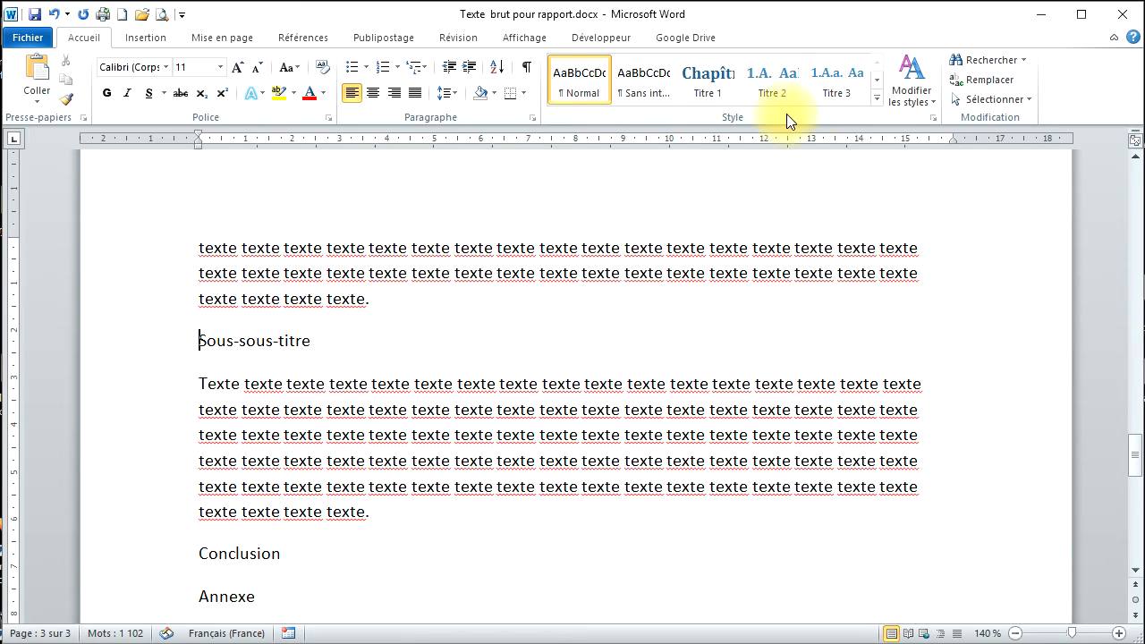
{"action": "left_click", "coordinate": [836, 81]}
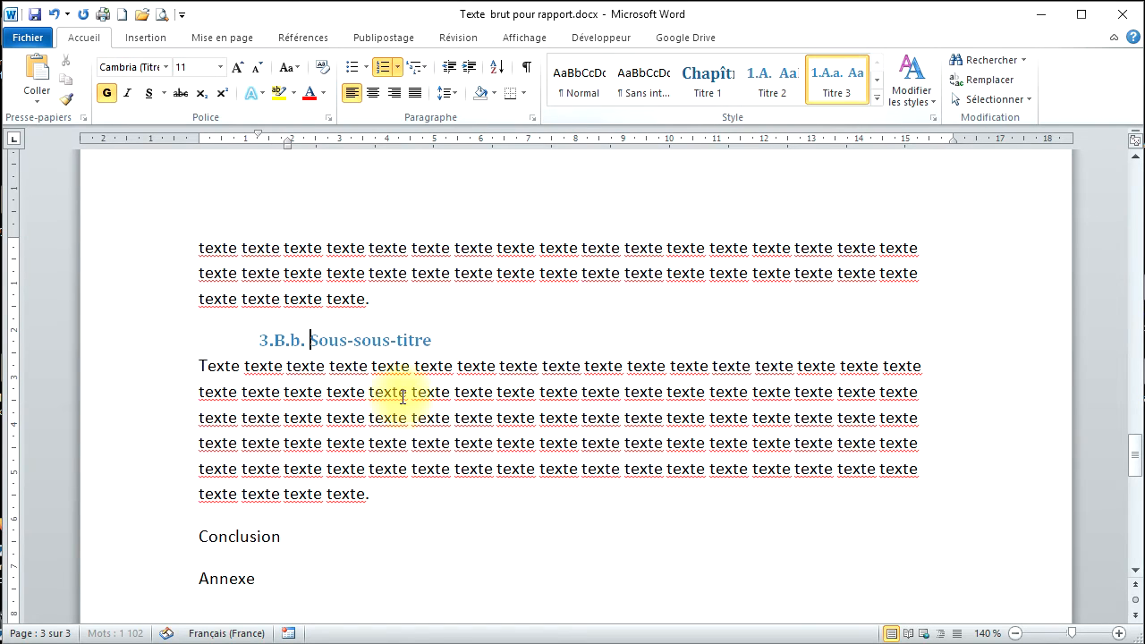
Step: Apply the Titre 1 style to the Conclusion and Annexe headings at the end of the report
{"action": "left_click", "coordinate": [202, 533]}
{"action": "left_click", "coordinate": [761, 99]}
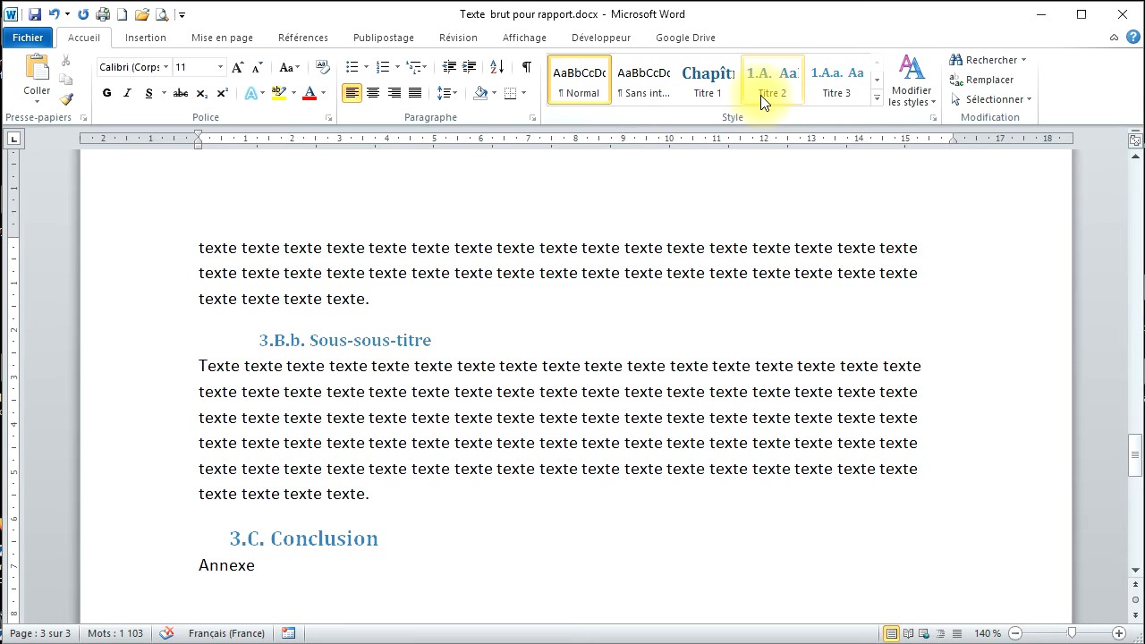
{"action": "left_click", "coordinate": [708, 88]}
{"action": "scroll", "coordinate": [215, 413], "scroll_direction": "down", "scroll_amount": 3}
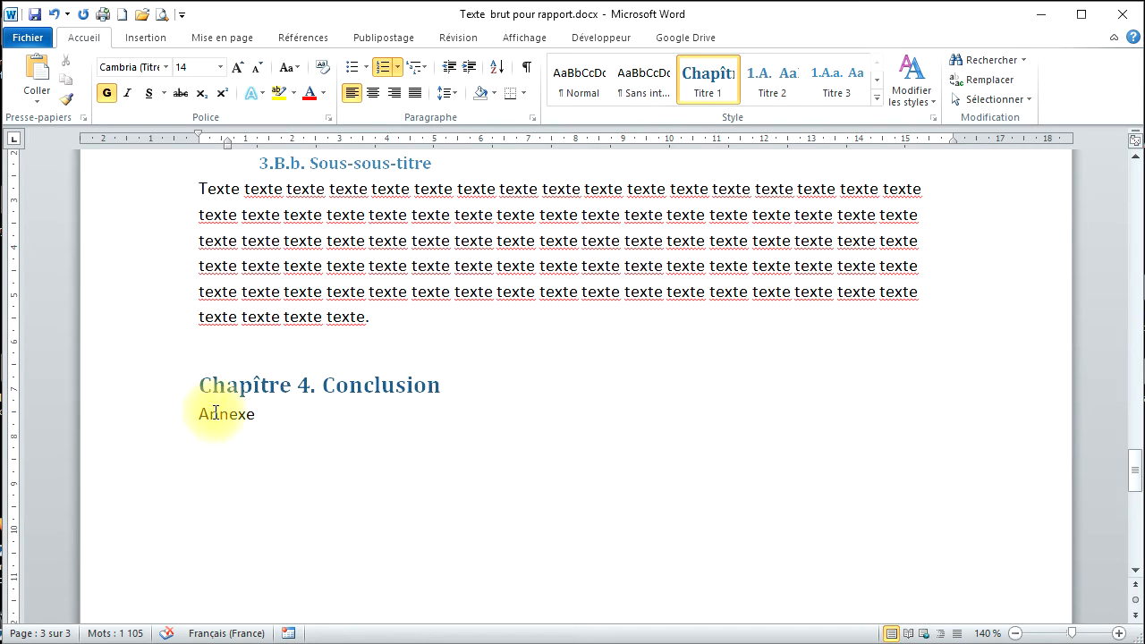
{"action": "left_click", "coordinate": [200, 416]}
{"action": "left_click", "coordinate": [705, 89]}
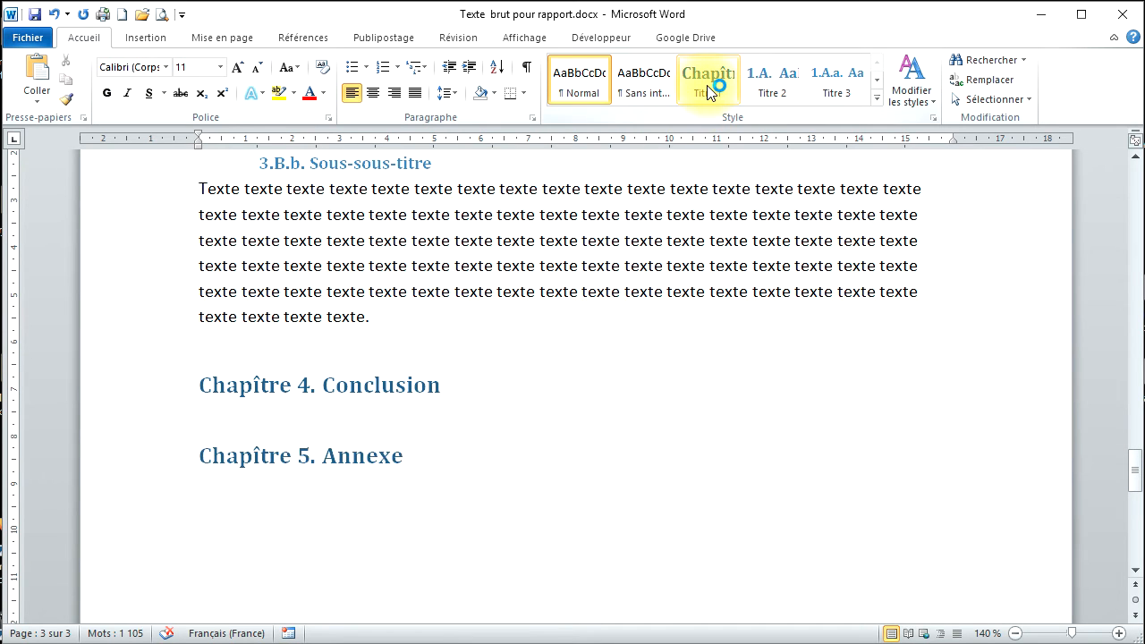
Step: Open the Titre 1 style for modification from the Introduction heading and set its font colour to black
{"action": "scroll", "coordinate": [583, 486], "scroll_direction": "up", "scroll_amount": 15}
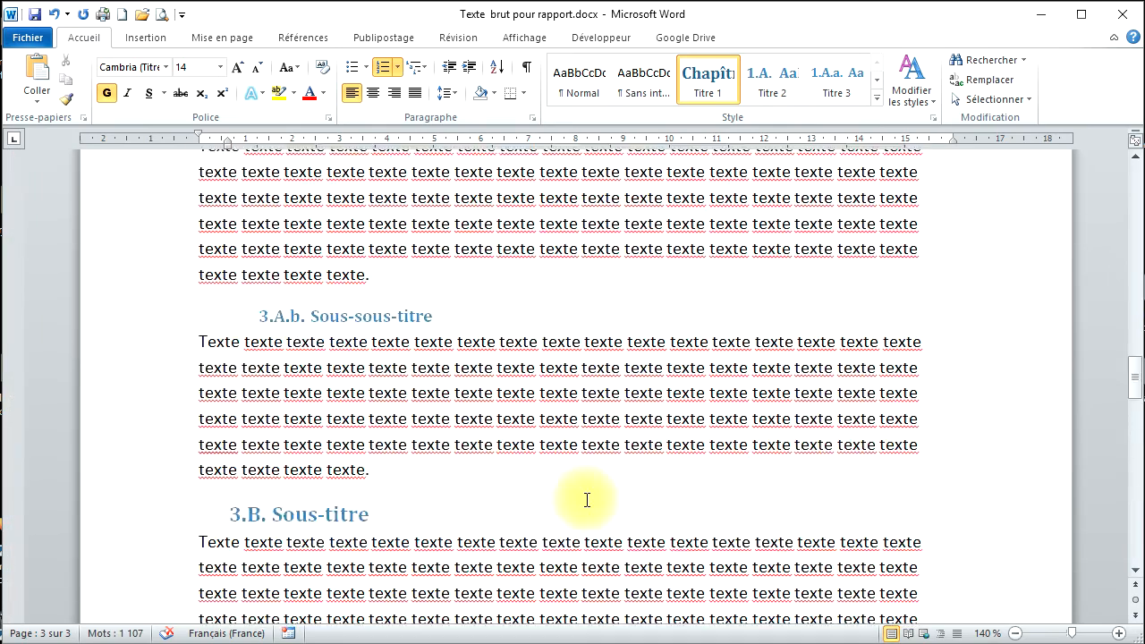
{"action": "scroll", "coordinate": [587, 500], "scroll_direction": "up", "scroll_amount": 15}
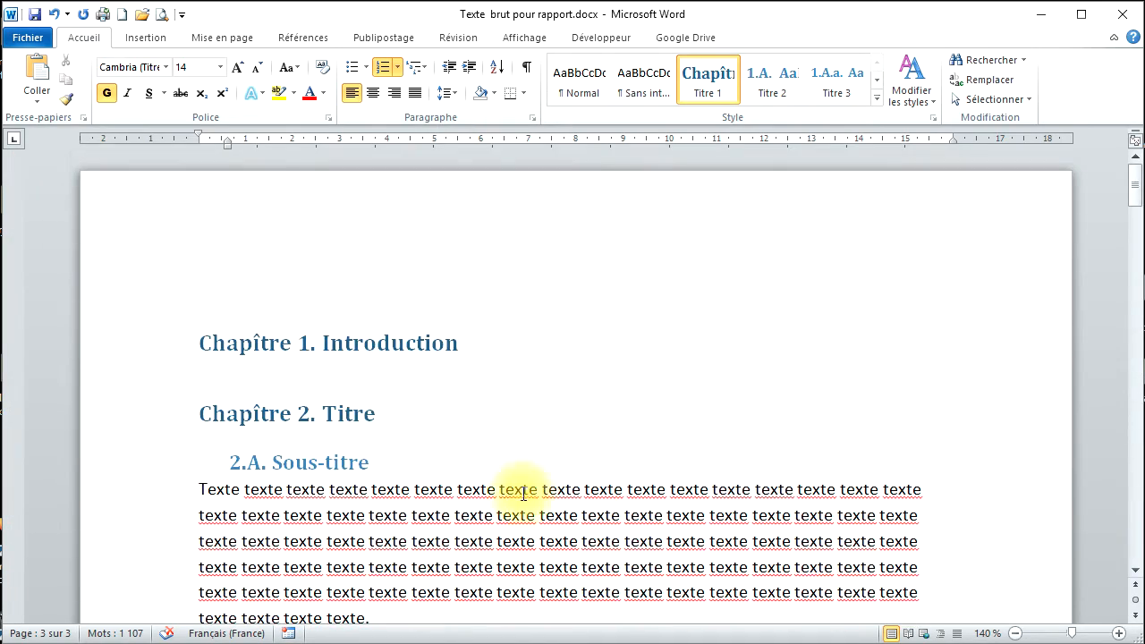
{"action": "left_click", "coordinate": [287, 307]}
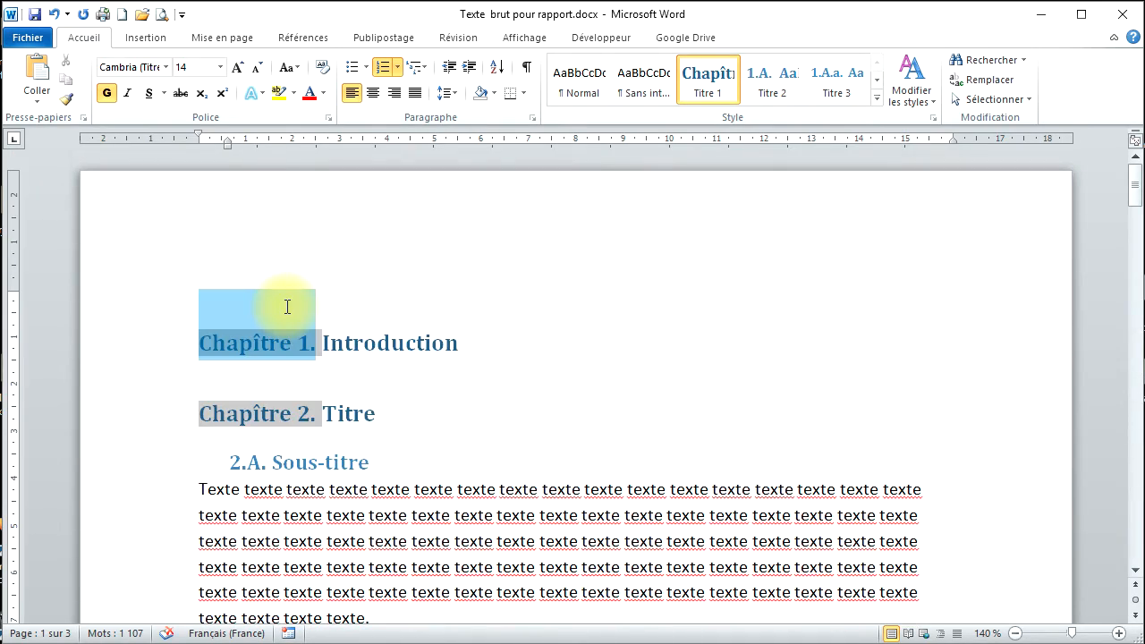
{"action": "left_click", "coordinate": [378, 342]}
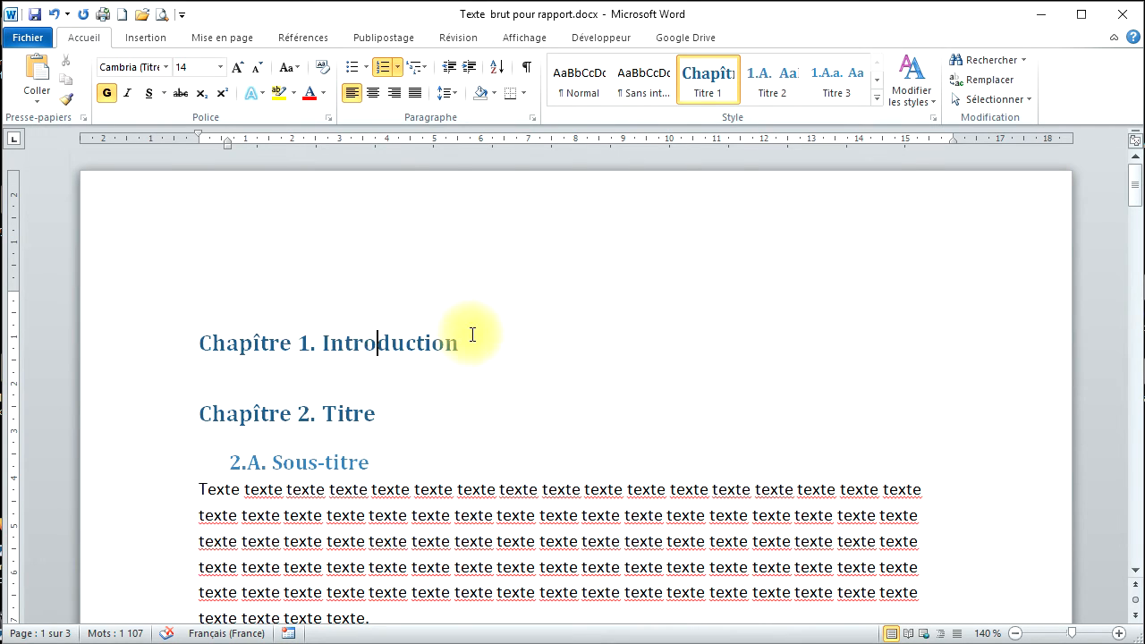
{"action": "right_click", "coordinate": [708, 73]}
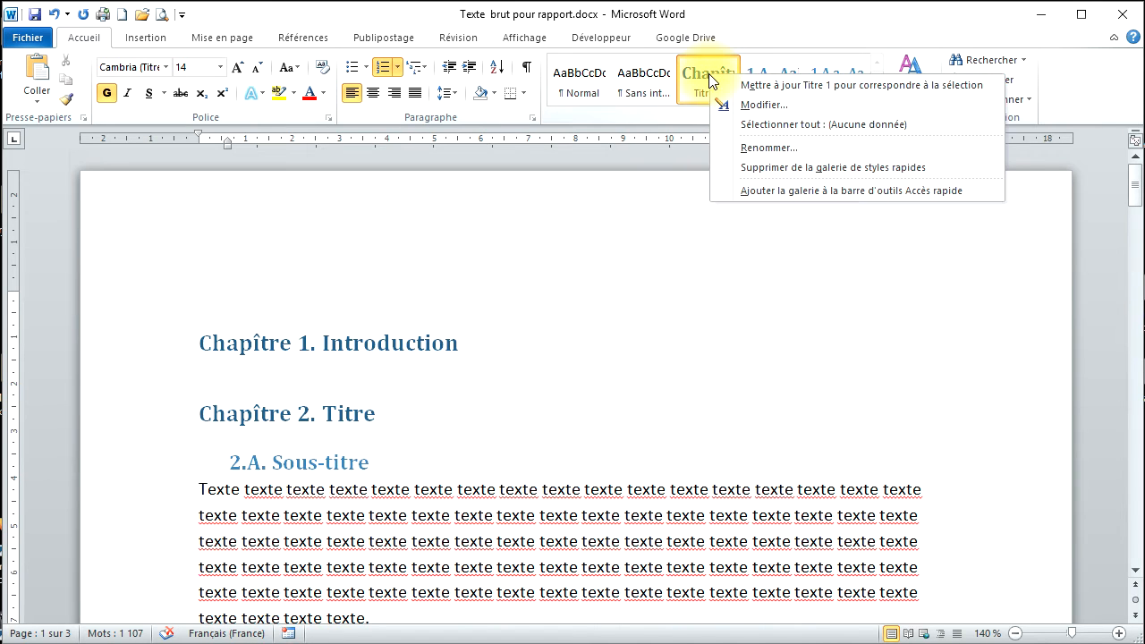
{"action": "left_click", "coordinate": [745, 108]}
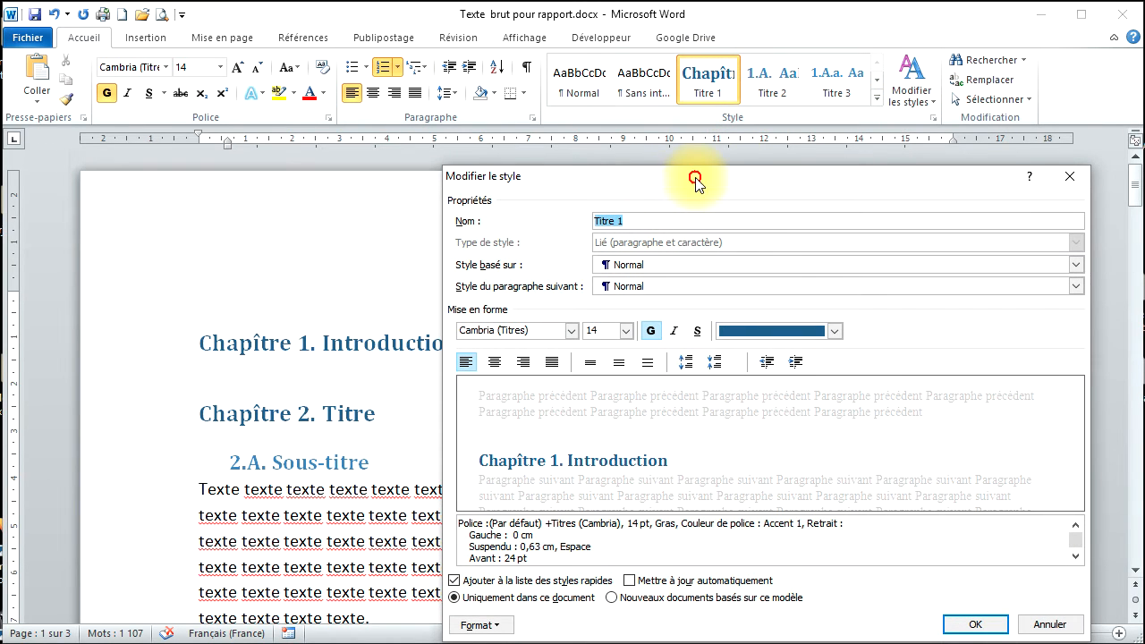
{"action": "left_click_drag", "start_coordinate": [695, 179], "coordinate": [655, 84]}
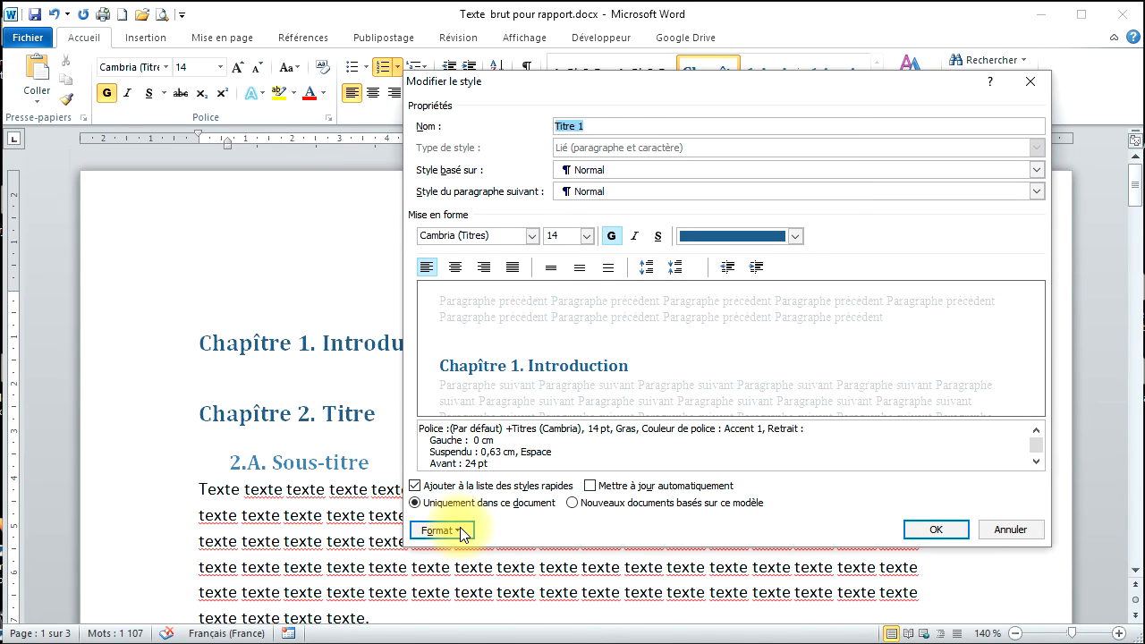
{"action": "left_click", "coordinate": [794, 236]}
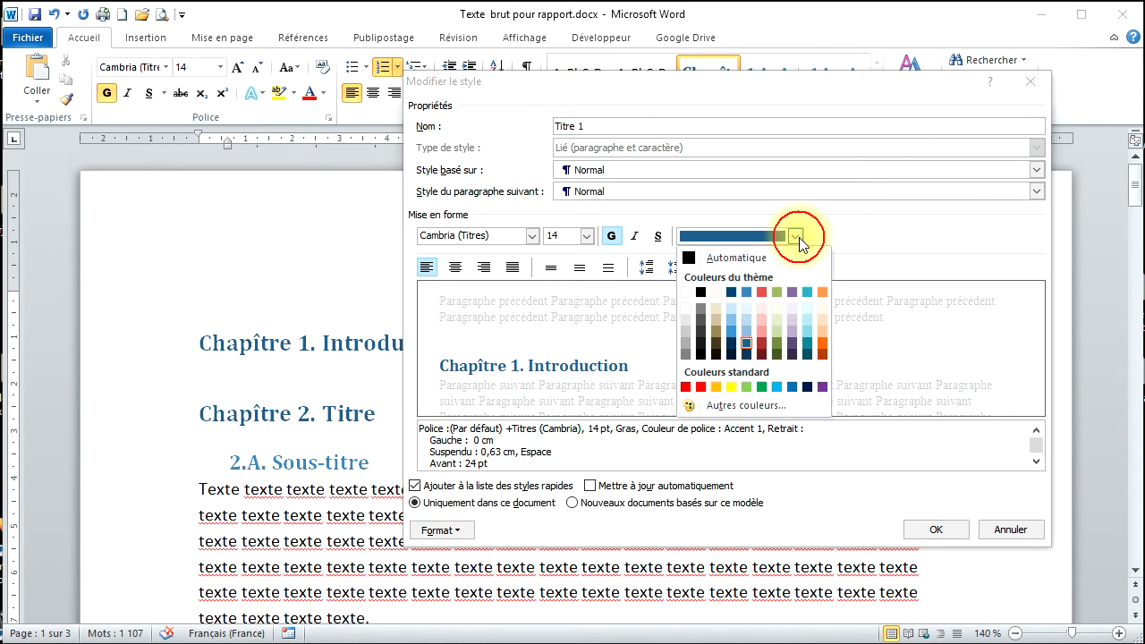
{"action": "left_click", "coordinate": [698, 291]}
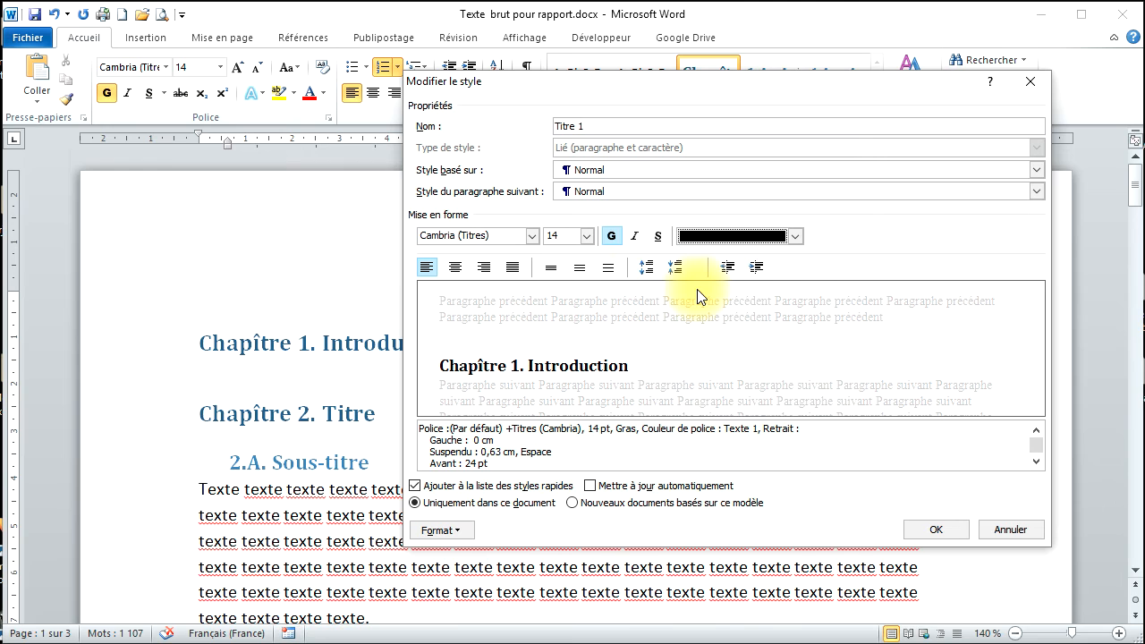
Step: Set the Titre 1 style's font size to 18 and apply the style changes
{"action": "left_click", "coordinate": [587, 236]}
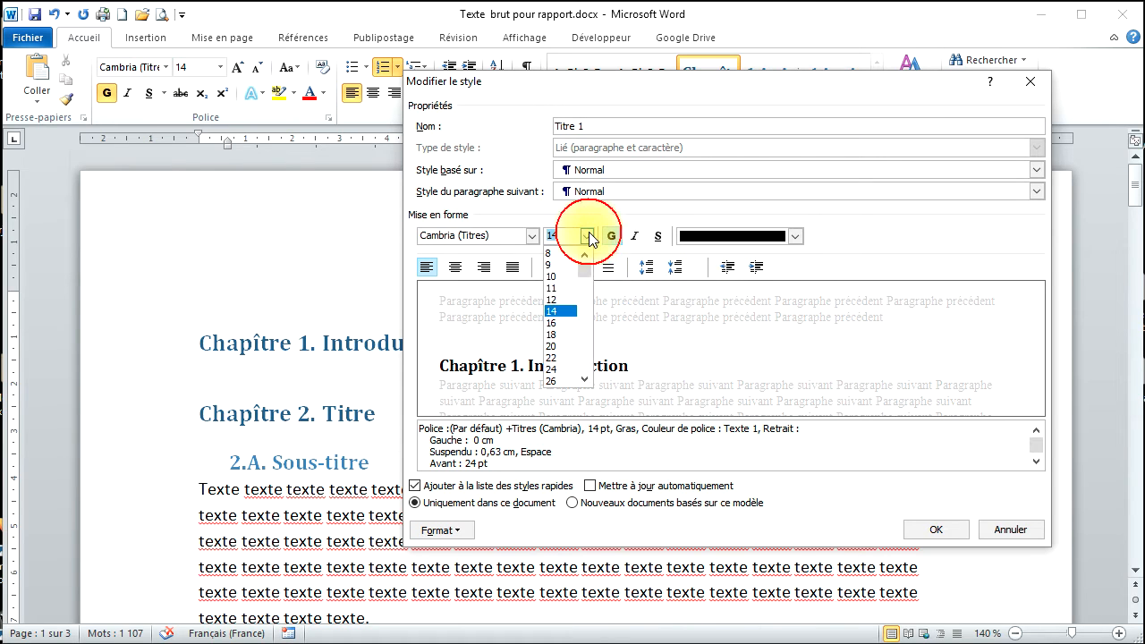
{"action": "left_click", "coordinate": [561, 335]}
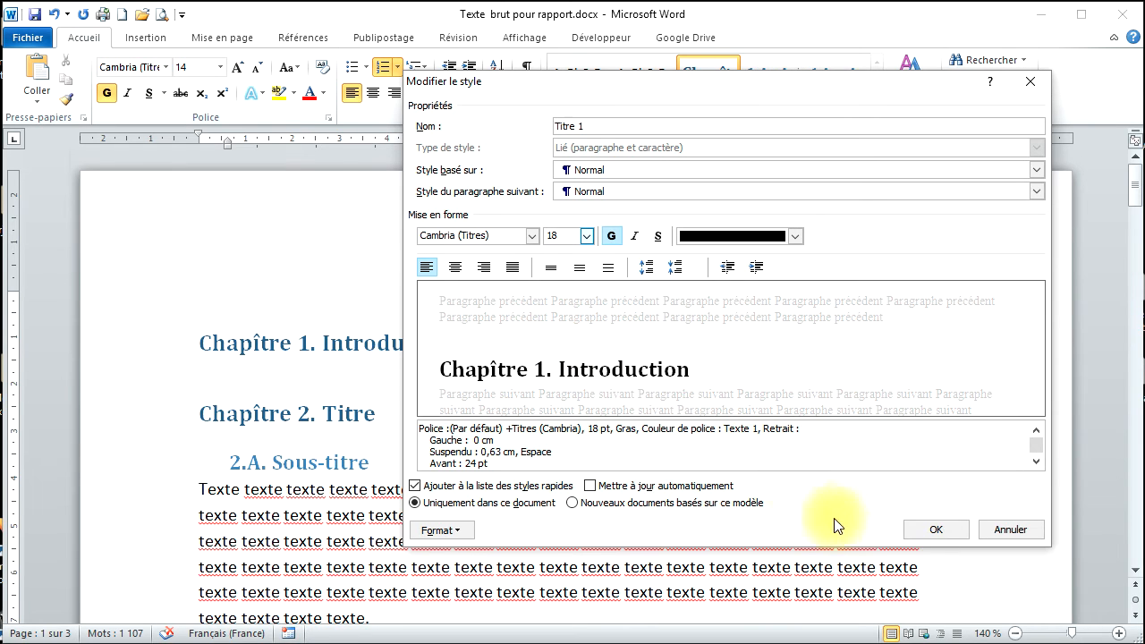
{"action": "left_click", "coordinate": [935, 530]}
Step: Modify the Titre 2 style to use black text at font size 16
{"action": "left_click", "coordinate": [430, 347]}
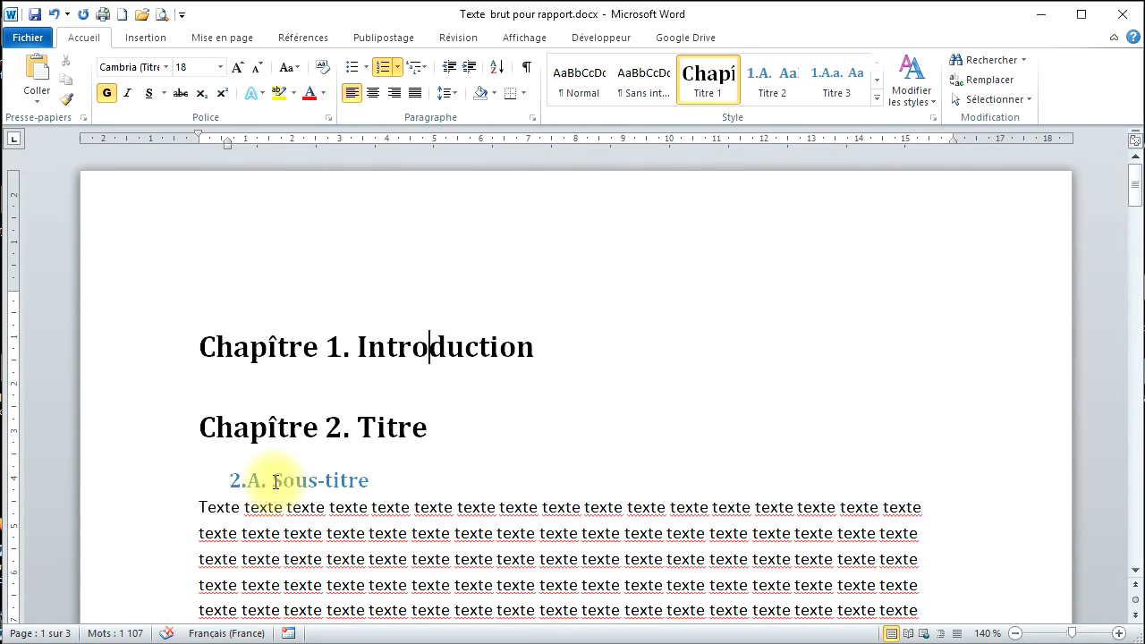
{"action": "right_click", "coordinate": [774, 85]}
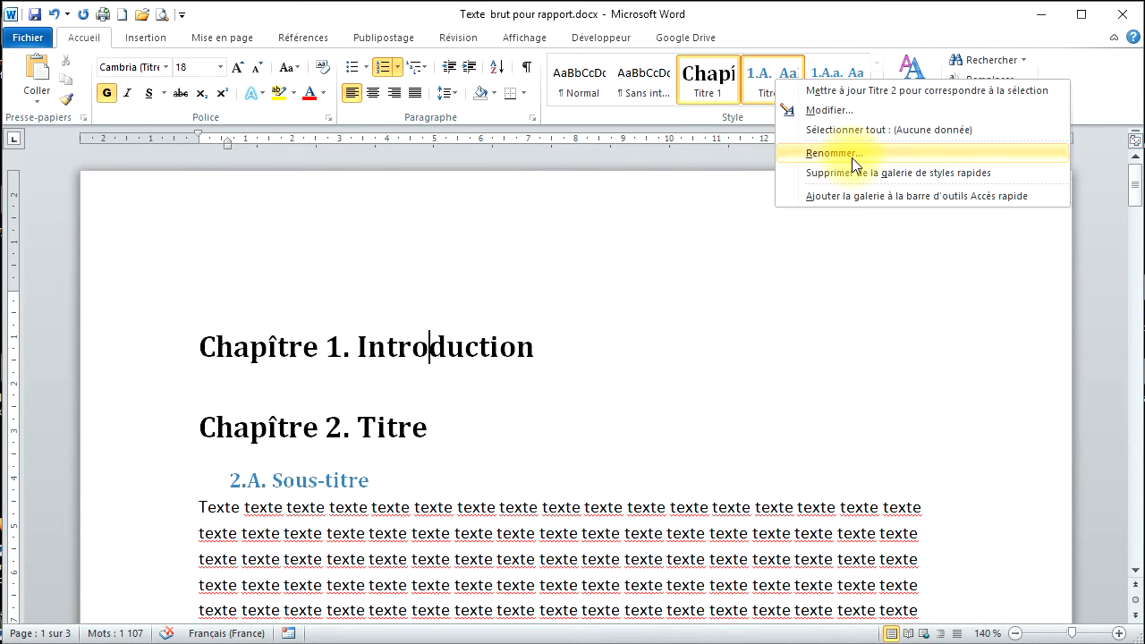
{"action": "left_click", "coordinate": [835, 109]}
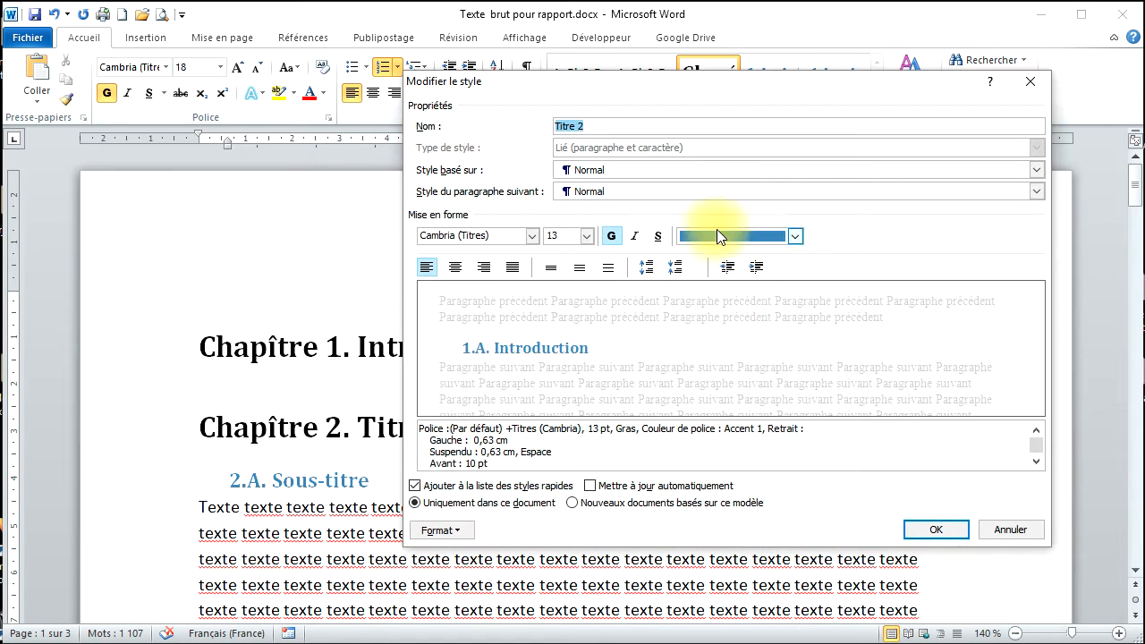
{"action": "left_click", "coordinate": [794, 236]}
{"action": "left_click", "coordinate": [701, 290]}
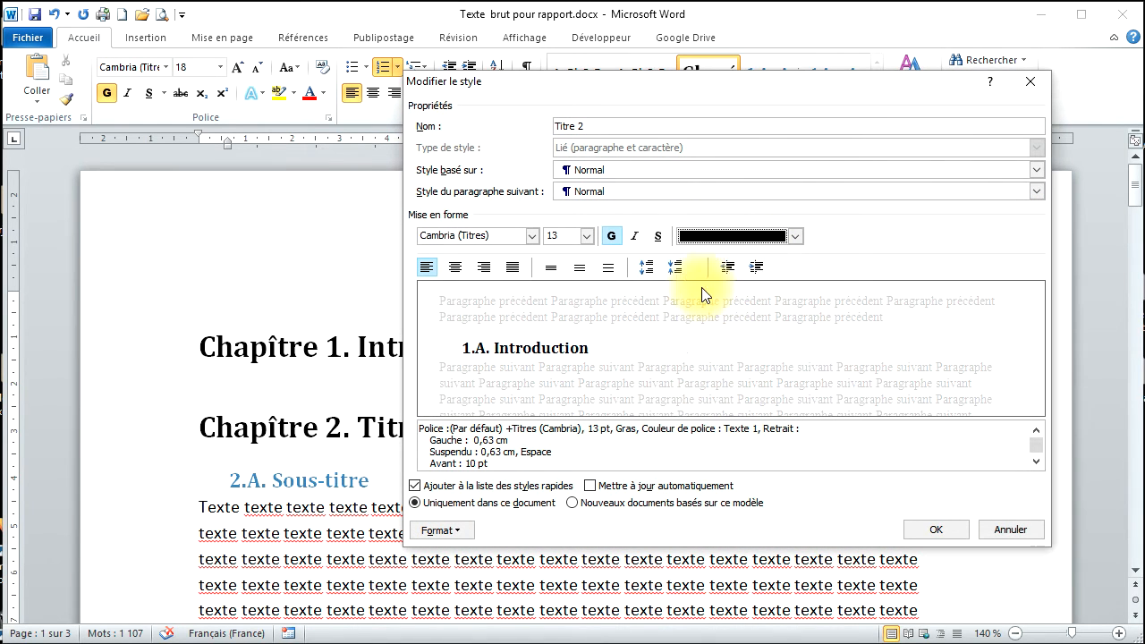
{"action": "left_click", "coordinate": [588, 237]}
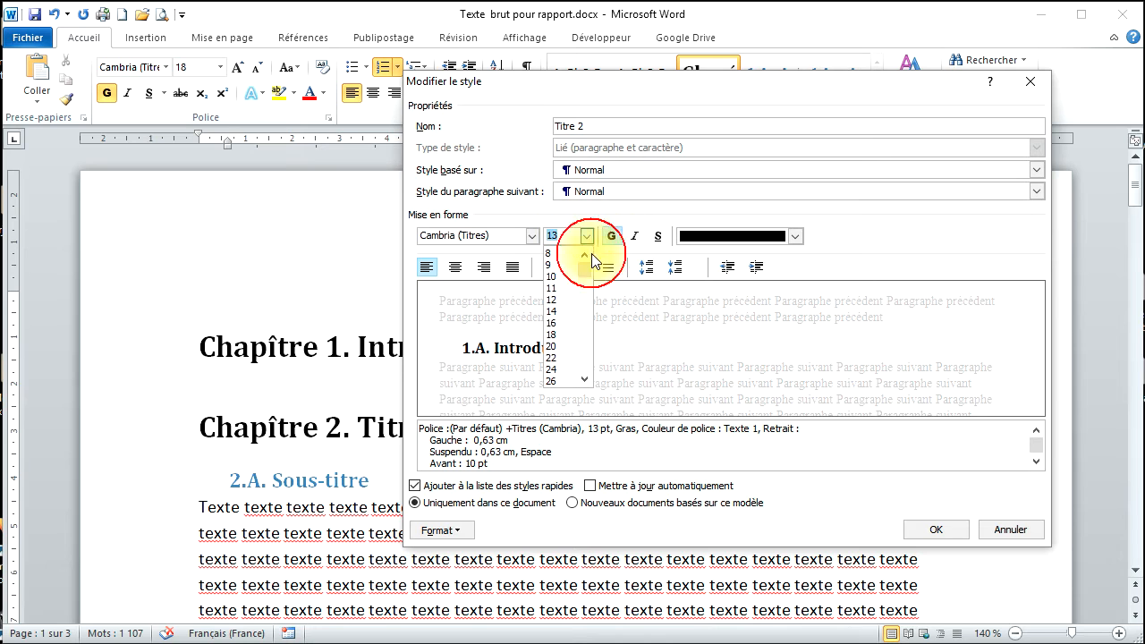
{"action": "left_click", "coordinate": [564, 327]}
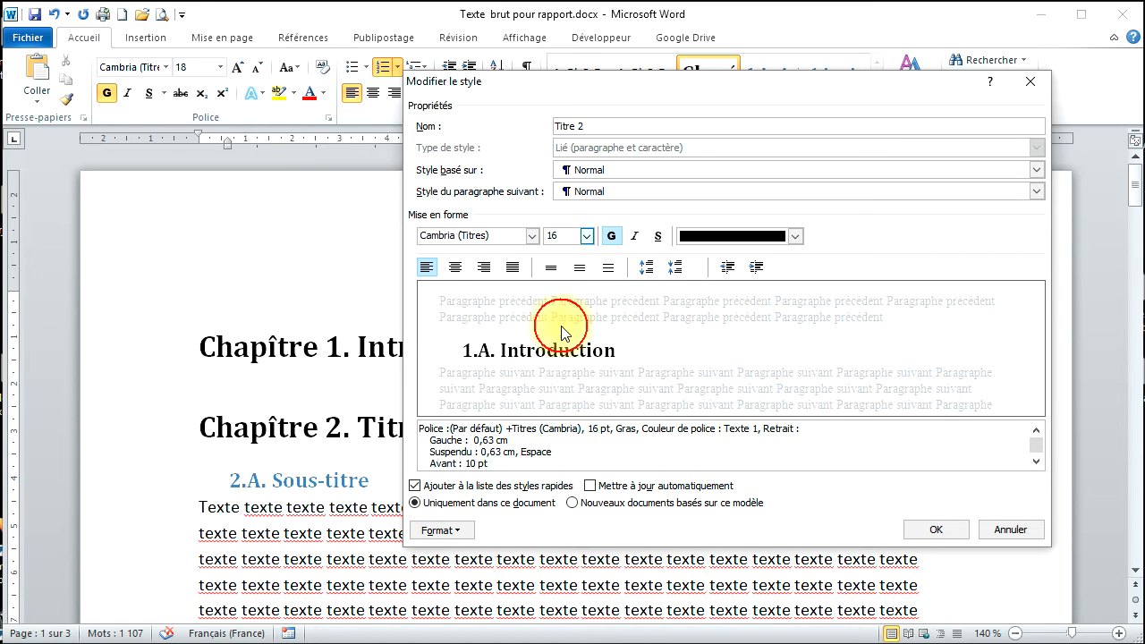
{"action": "left_click", "coordinate": [932, 528]}
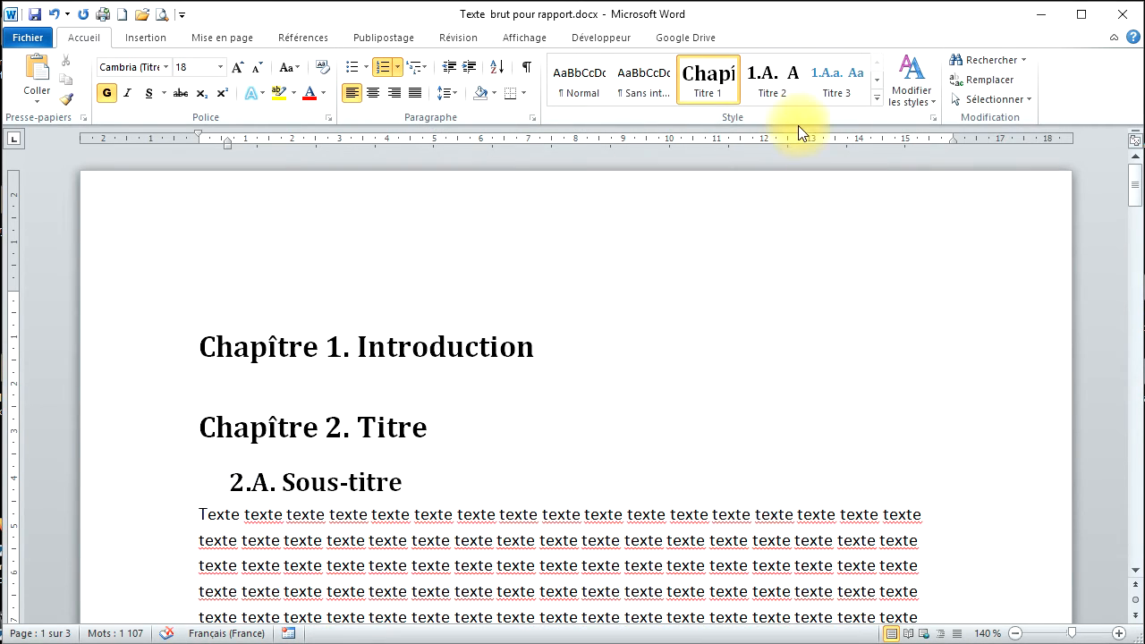
Step: Modify the Titre 3 style to use black text at font size 14
{"action": "right_click", "coordinate": [834, 79]}
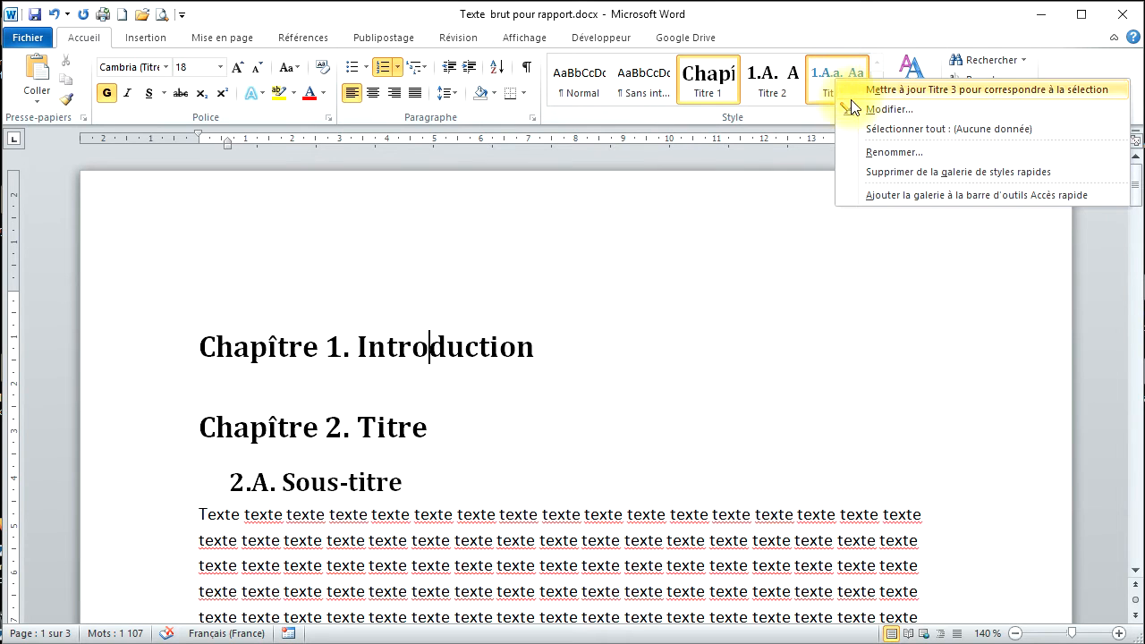
{"action": "left_click", "coordinate": [888, 109]}
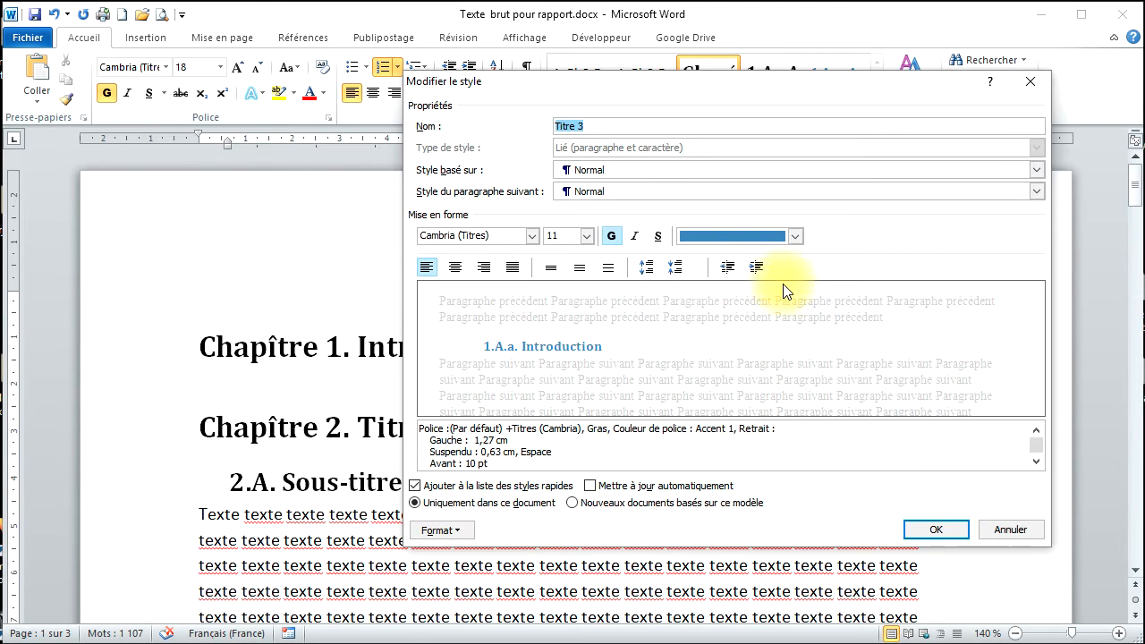
{"action": "left_click", "coordinate": [795, 236]}
{"action": "left_click", "coordinate": [699, 291]}
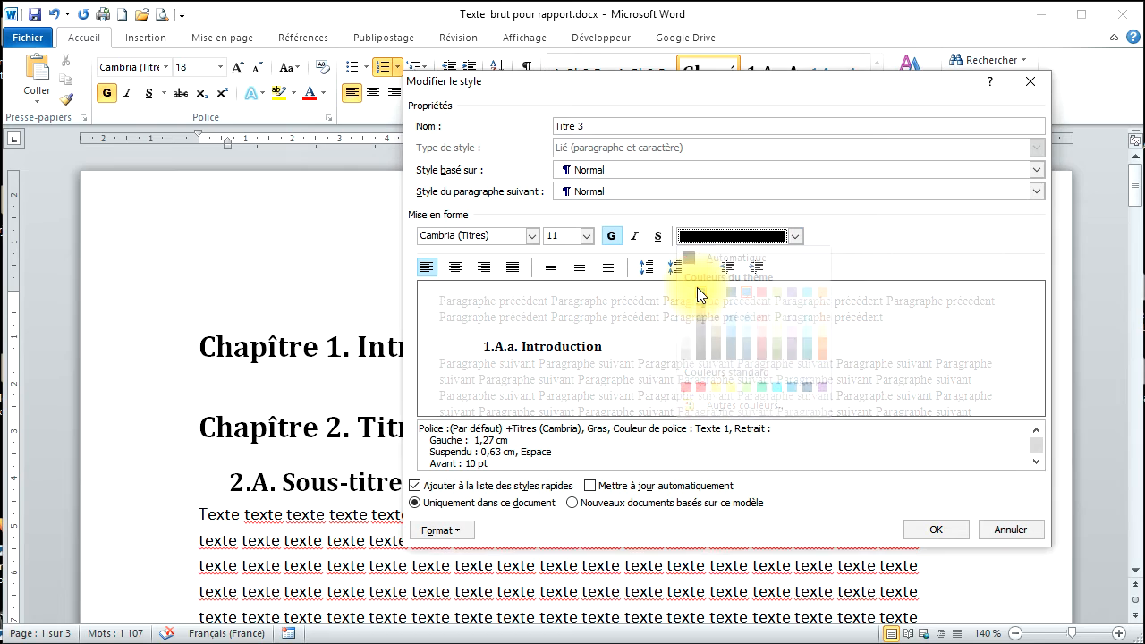
{"action": "left_click", "coordinate": [587, 236]}
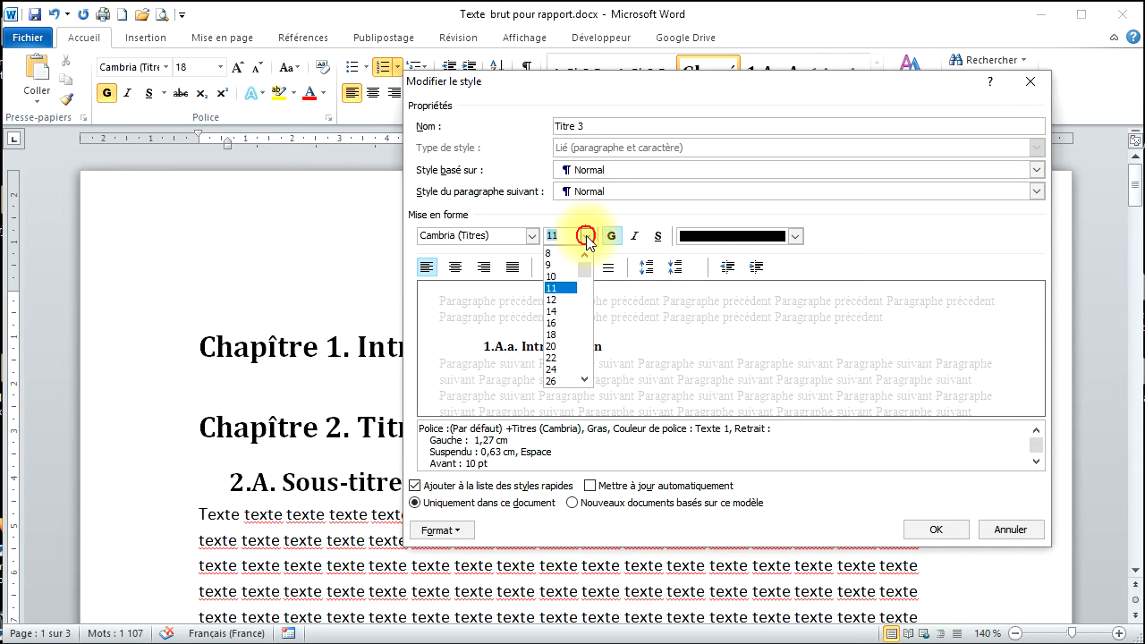
{"action": "left_click", "coordinate": [563, 311]}
{"action": "left_click", "coordinate": [932, 528]}
Step: Remove the chapter number from the Introduction heading and align the heading with the left margin
{"action": "scroll", "coordinate": [443, 357], "scroll_direction": "down", "scroll_amount": 5}
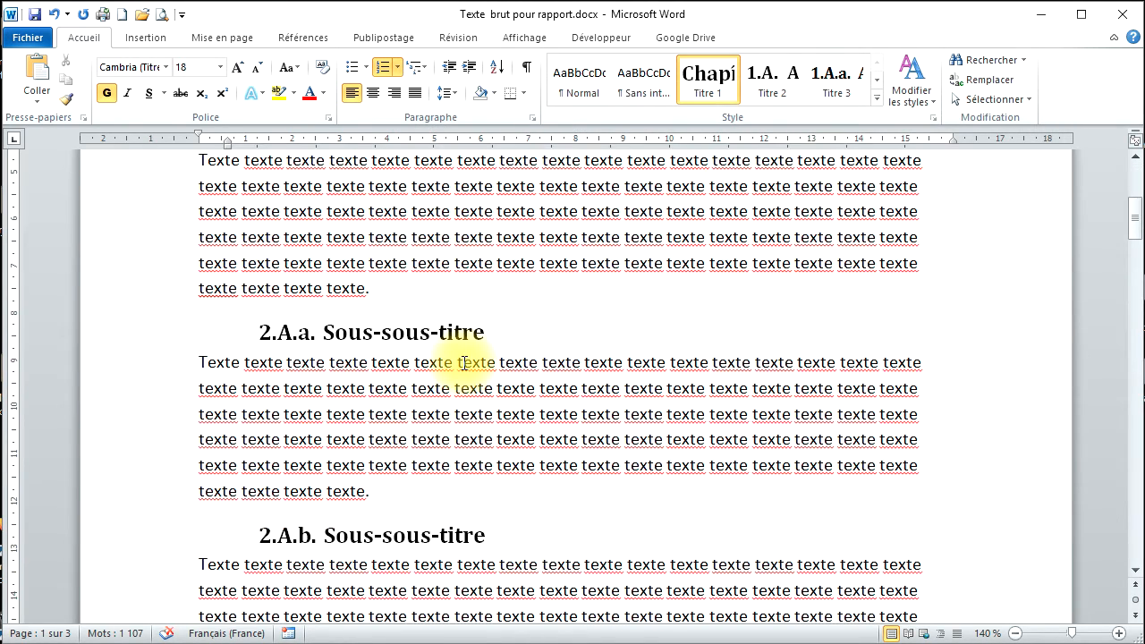
{"action": "scroll", "coordinate": [464, 362], "scroll_direction": "down", "scroll_amount": 15}
{"action": "scroll", "coordinate": [465, 367], "scroll_direction": "up", "scroll_amount": 20}
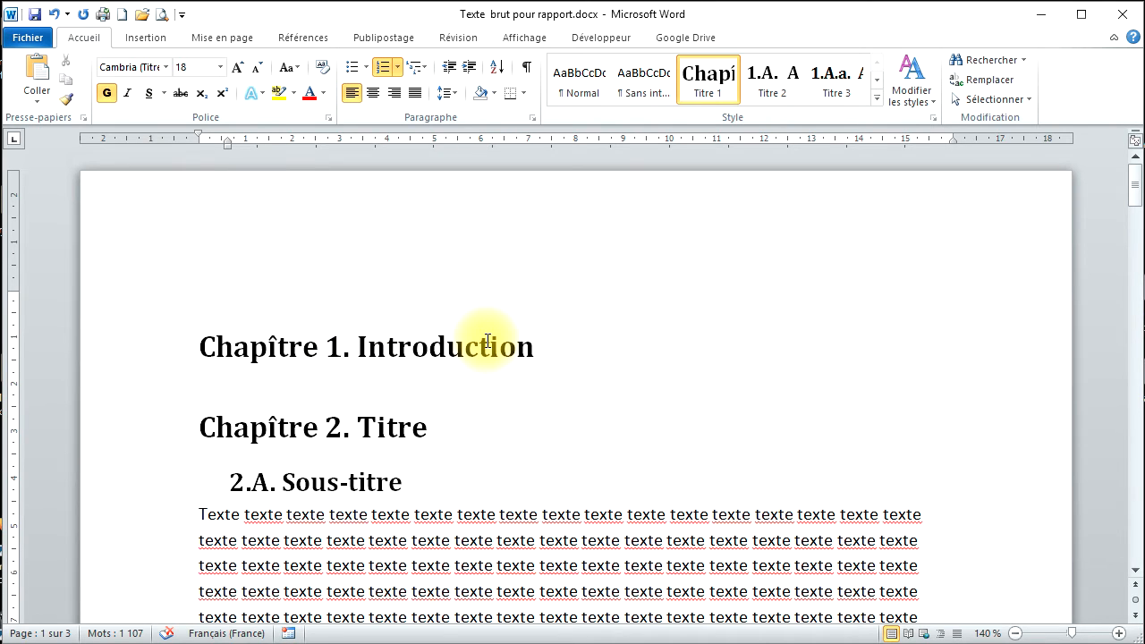
{"action": "key", "text": "BackSpace"}
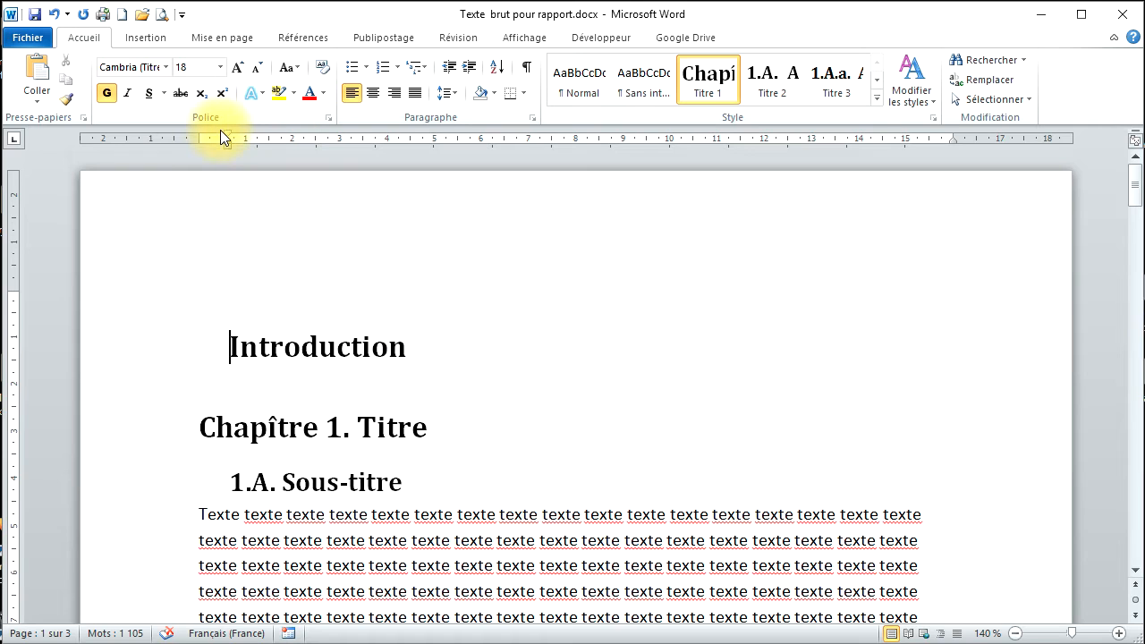
{"action": "left_click_drag", "start_coordinate": [199, 134], "coordinate": [198, 136]}
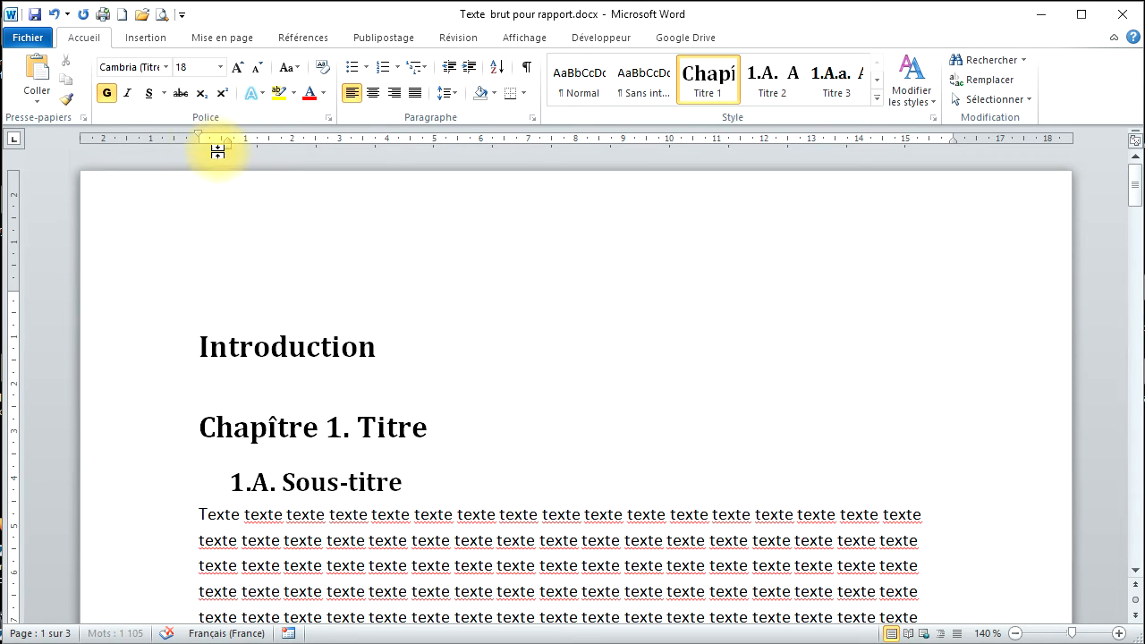
Step: Remove the chapter number and the leftover indent from the Conclusion heading
{"action": "scroll", "coordinate": [323, 433], "scroll_direction": "down", "scroll_amount": 14}
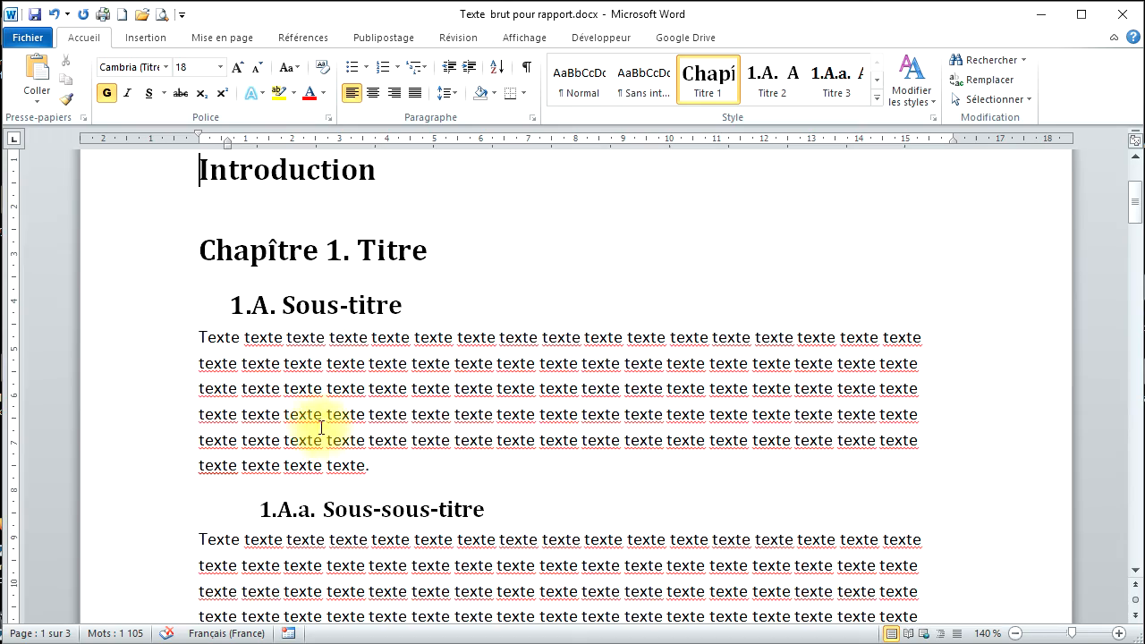
{"action": "scroll", "coordinate": [323, 384], "scroll_direction": "down", "scroll_amount": 20}
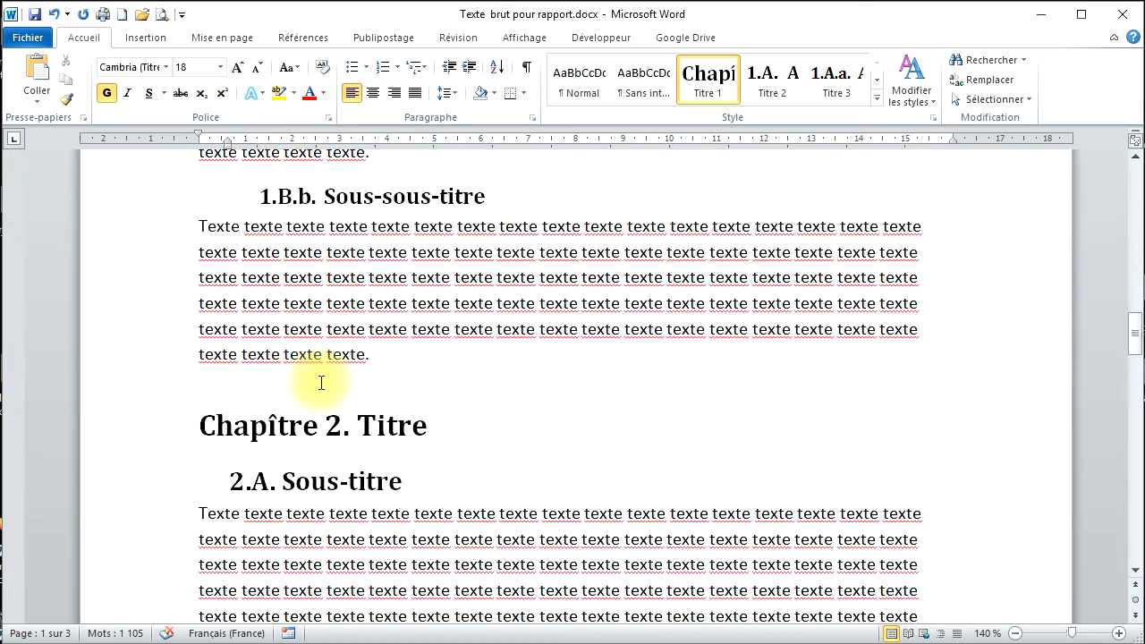
{"action": "scroll", "coordinate": [322, 384], "scroll_direction": "down", "scroll_amount": 10}
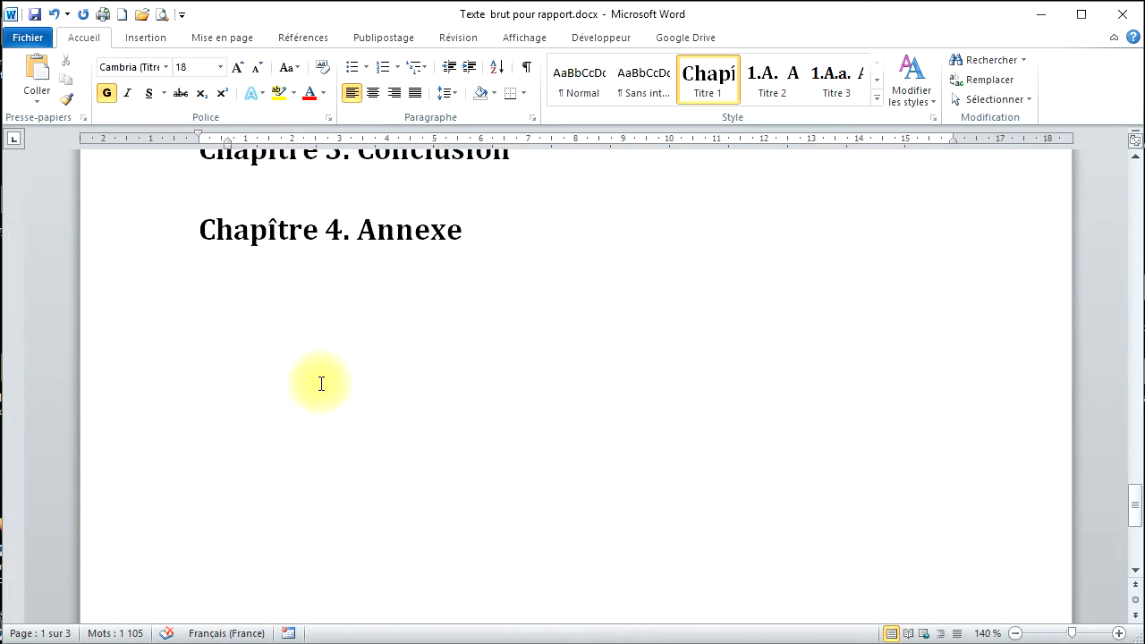
{"action": "scroll", "coordinate": [319, 381], "scroll_direction": "up", "scroll_amount": 10}
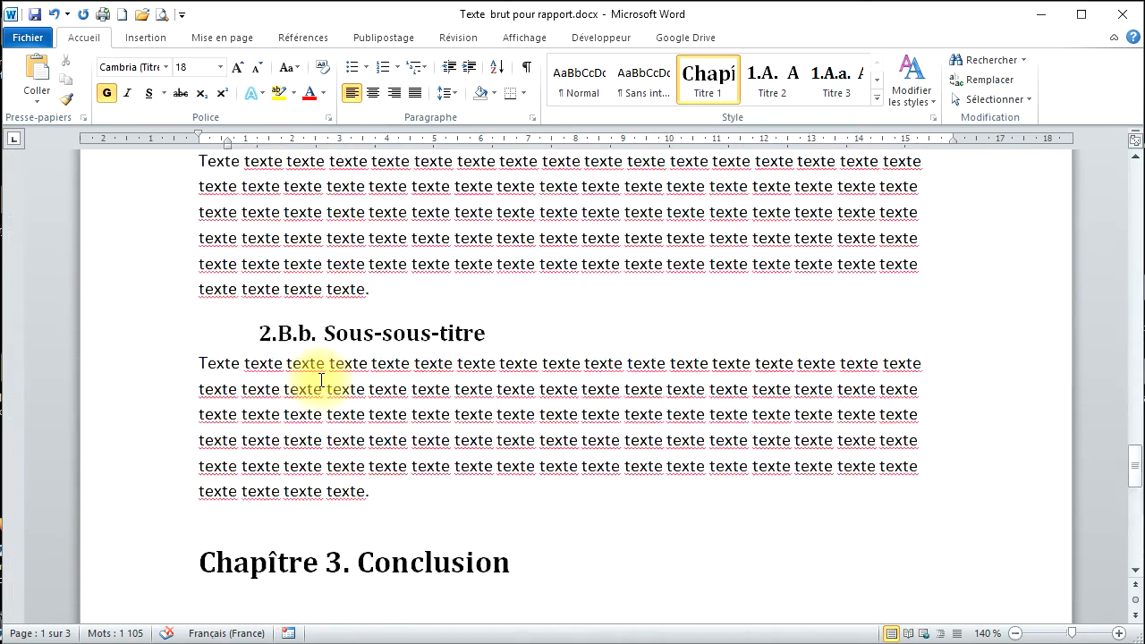
{"action": "left_click", "coordinate": [358, 563]}
{"action": "key", "text": "BackSpace"}
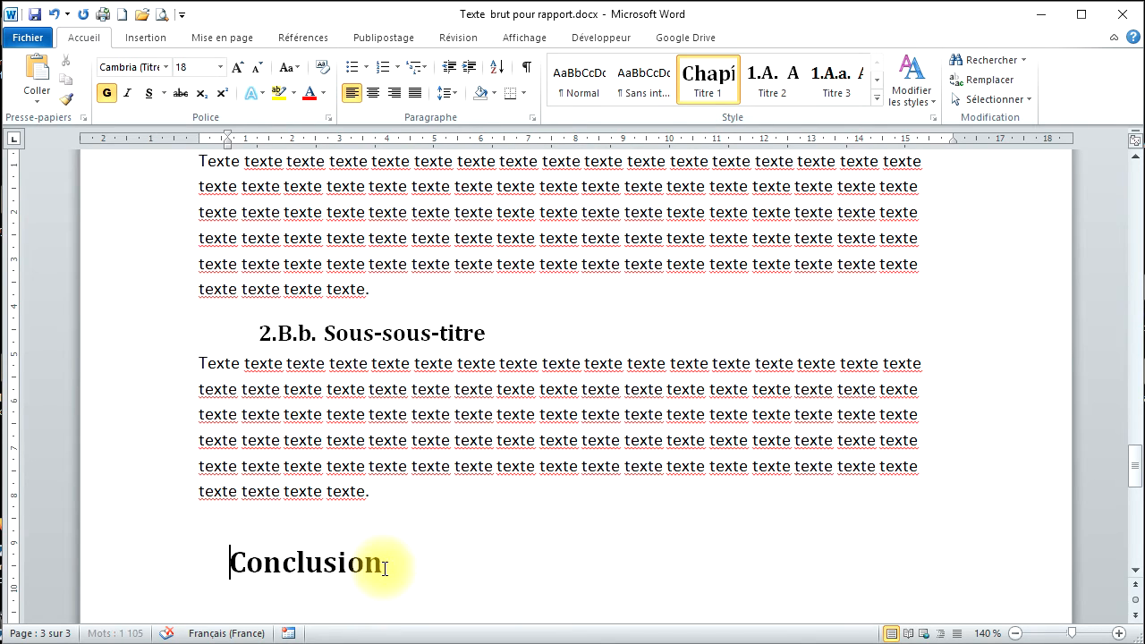
{"action": "key", "text": "BackSpace"}
Step: Remove the chapter number and the leftover indent from the Annexe heading
{"action": "scroll", "coordinate": [396, 569], "scroll_direction": "down", "scroll_amount": 2}
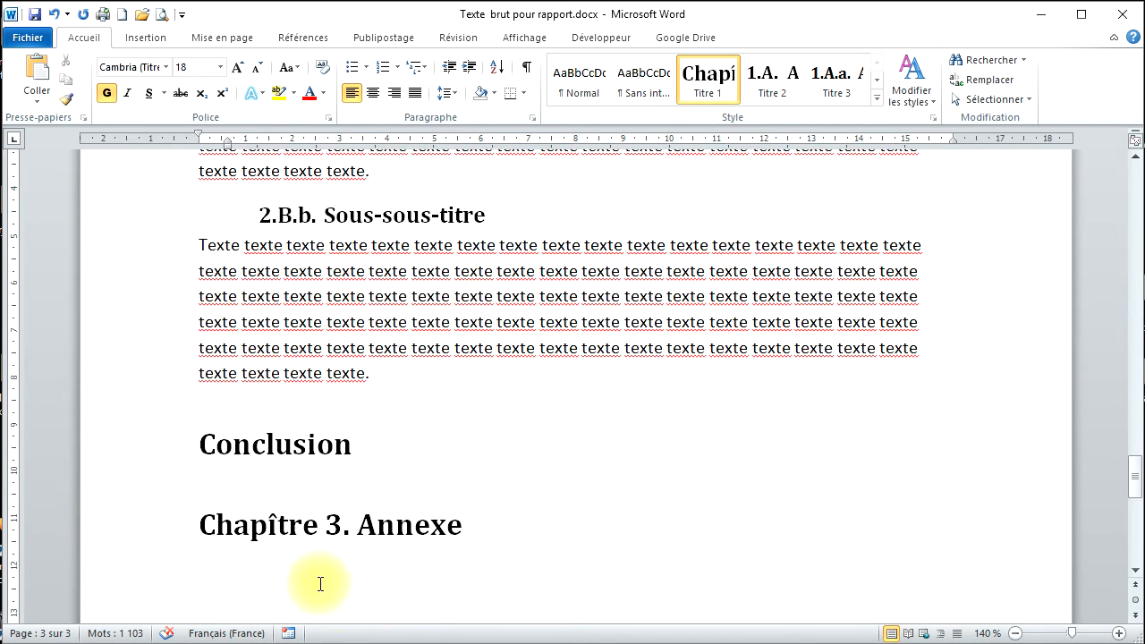
{"action": "key", "text": "BackSpace"}
{"action": "key", "text": "BackSpace"}
Step: Modify the Normal style used by the body text, setting its font size to 12
{"action": "scroll", "coordinate": [464, 559], "scroll_direction": "up", "scroll_amount": 7}
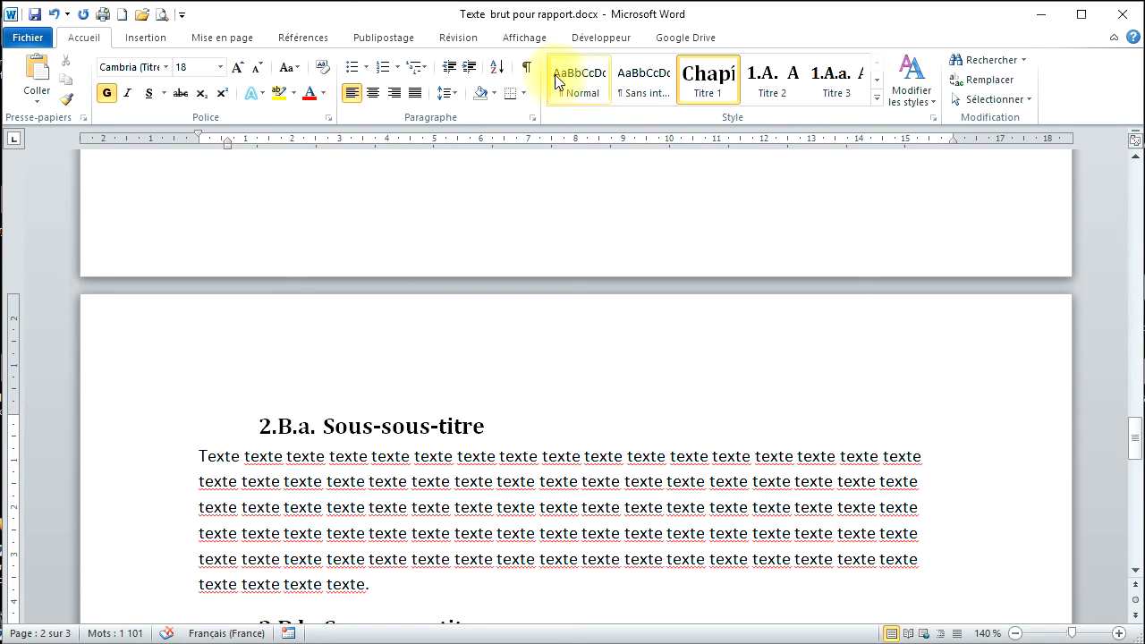
{"action": "scroll", "coordinate": [211, 322], "scroll_direction": "up", "scroll_amount": 20}
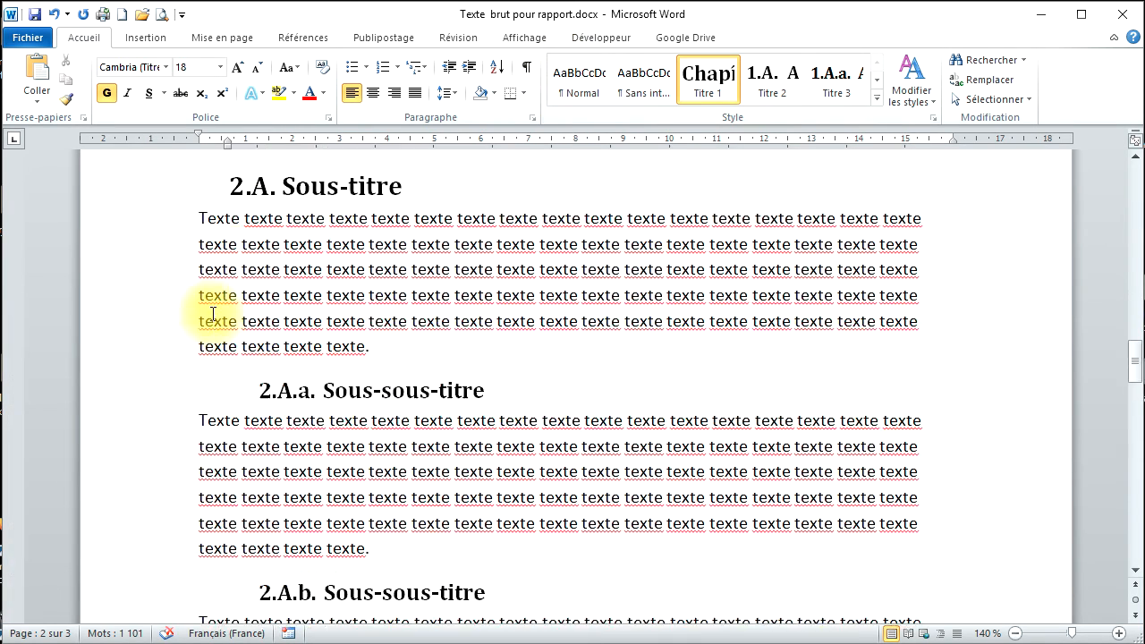
{"action": "scroll", "coordinate": [211, 313], "scroll_direction": "up", "scroll_amount": 3}
{"action": "scroll", "coordinate": [179, 358], "scroll_direction": "down", "scroll_amount": 4}
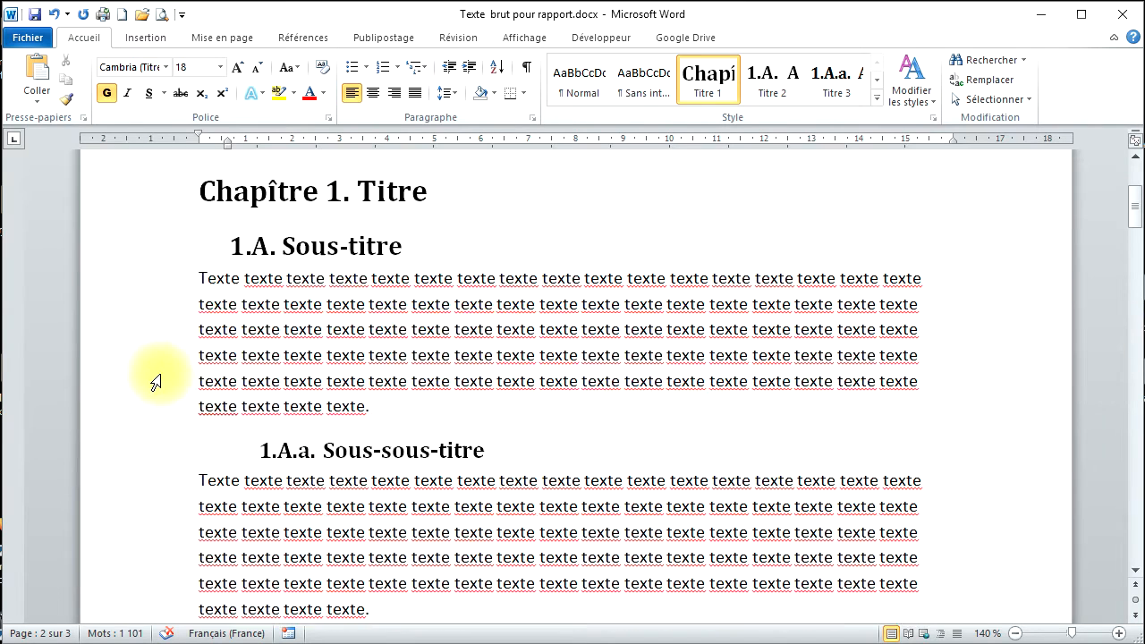
{"action": "left_click", "coordinate": [193, 221]}
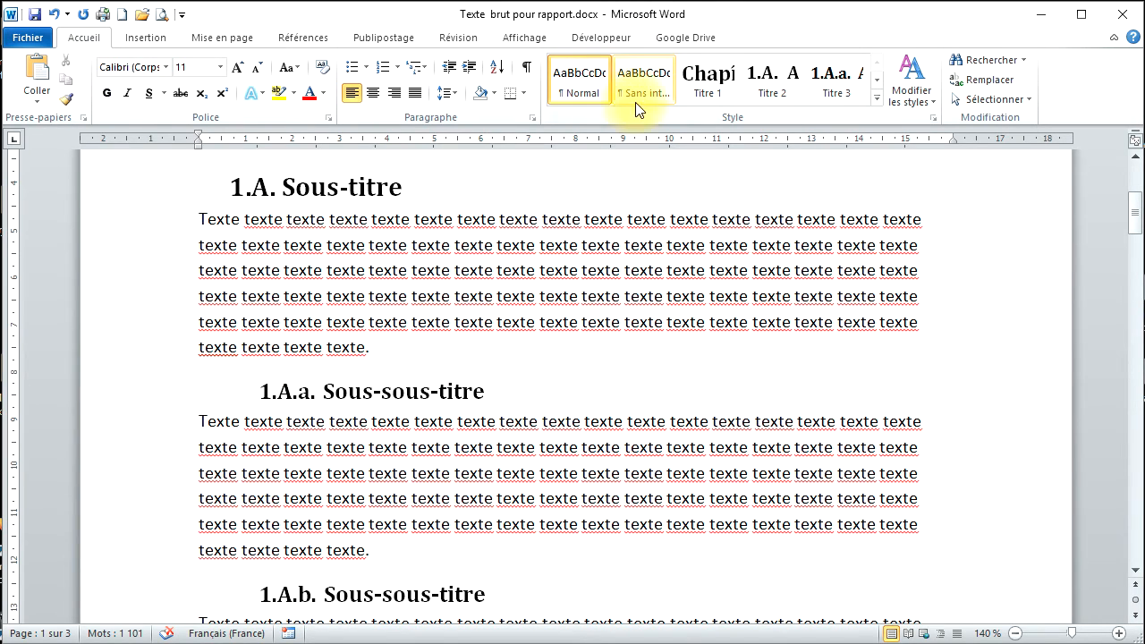
{"action": "right_click", "coordinate": [588, 93]}
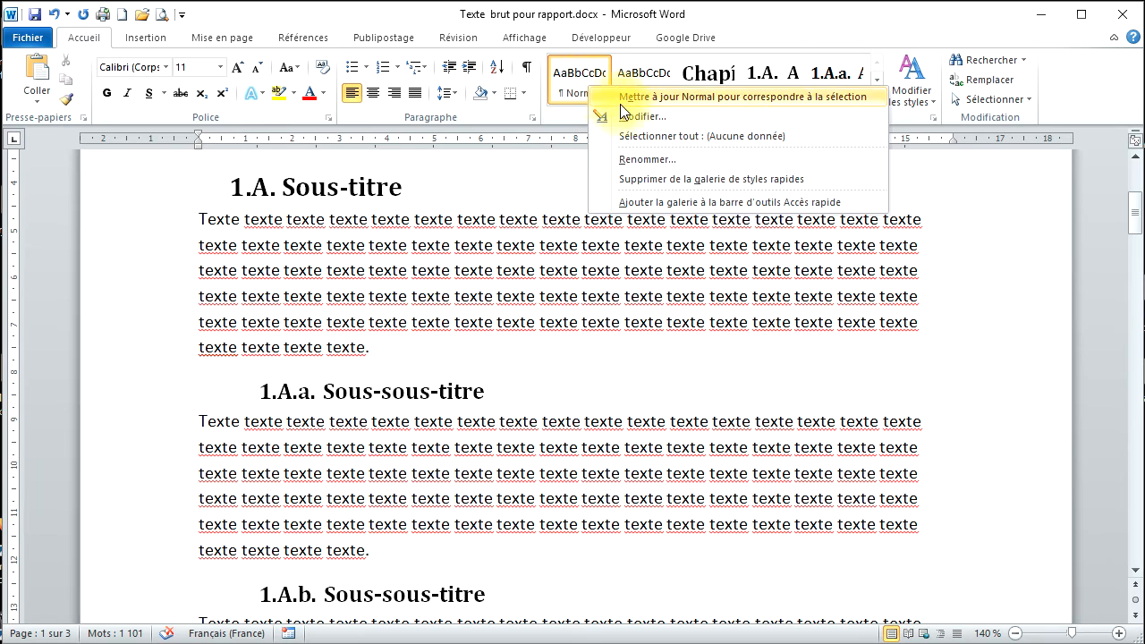
{"action": "left_click", "coordinate": [622, 113]}
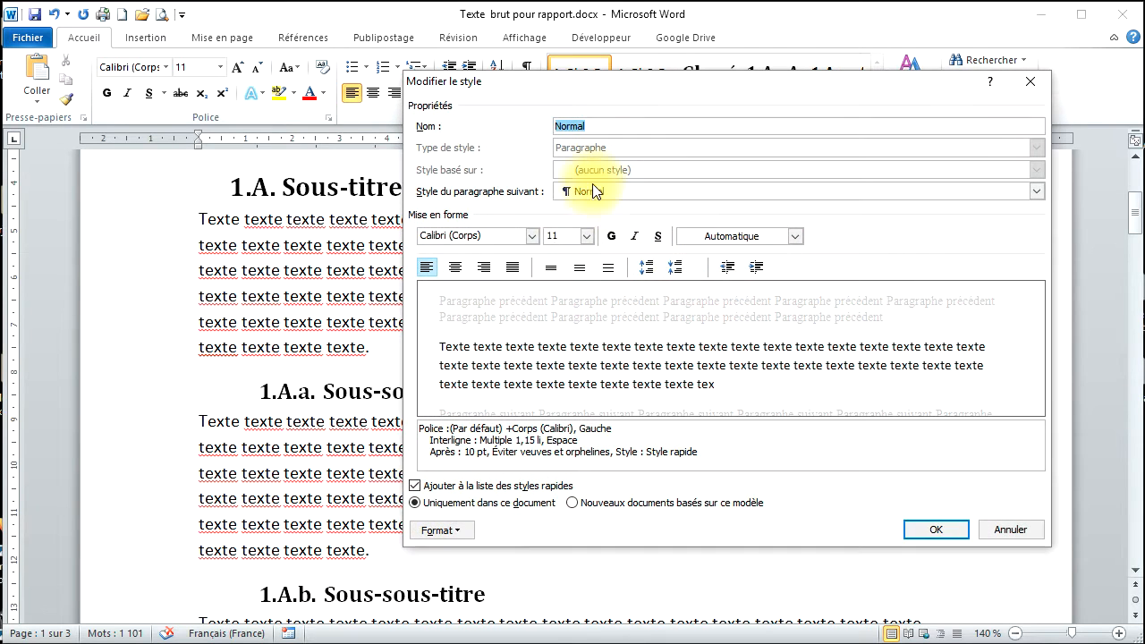
{"action": "left_click", "coordinate": [588, 237]}
{"action": "left_click", "coordinate": [566, 300]}
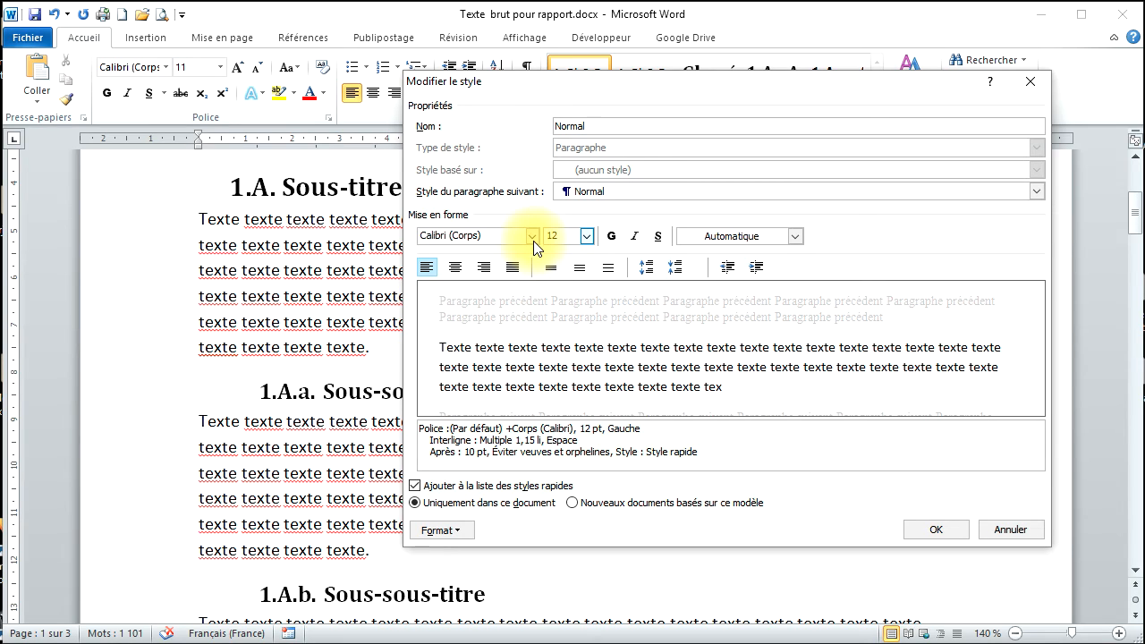
{"action": "left_click", "coordinate": [930, 532]}
Step: Insert a Titre 1 heading reading "Sommaire" on its own line above the Introduction heading
{"action": "scroll", "coordinate": [304, 492], "scroll_direction": "down", "scroll_amount": 12}
{"action": "scroll", "coordinate": [312, 497], "scroll_direction": "down", "scroll_amount": 18}
{"action": "scroll", "coordinate": [313, 499], "scroll_direction": "down", "scroll_amount": 10}
{"action": "scroll", "coordinate": [312, 487], "scroll_direction": "up", "scroll_amount": 13}
{"action": "scroll", "coordinate": [312, 402], "scroll_direction": "up", "scroll_amount": 15}
{"action": "scroll", "coordinate": [319, 333], "scroll_direction": "up", "scroll_amount": 3}
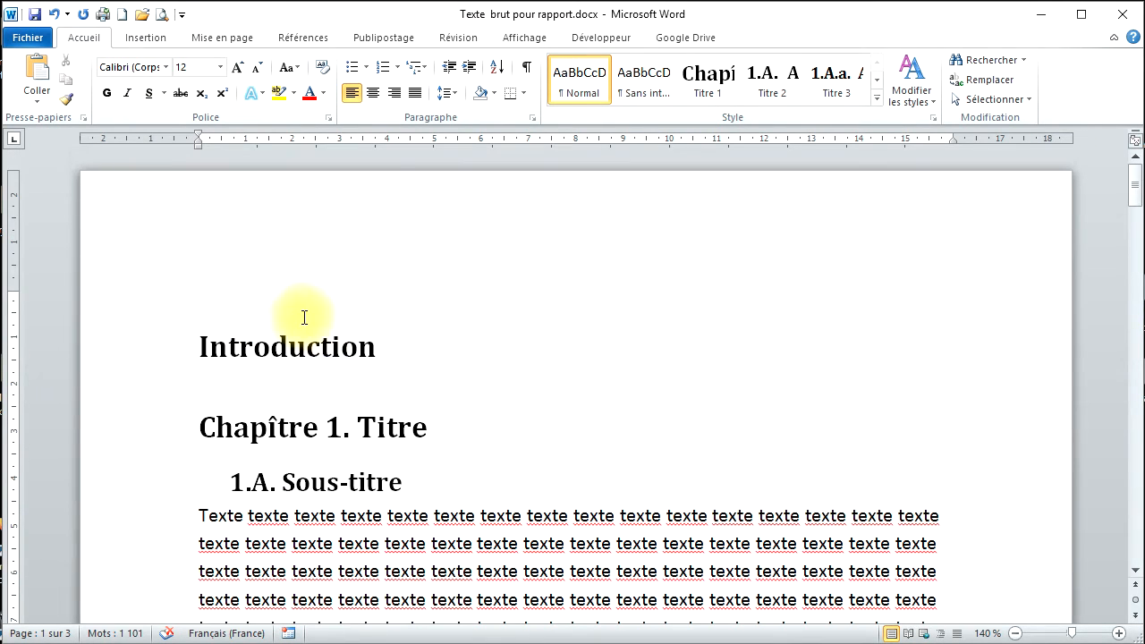
{"action": "left_click", "coordinate": [223, 295]}
{"action": "left_click", "coordinate": [202, 344]}
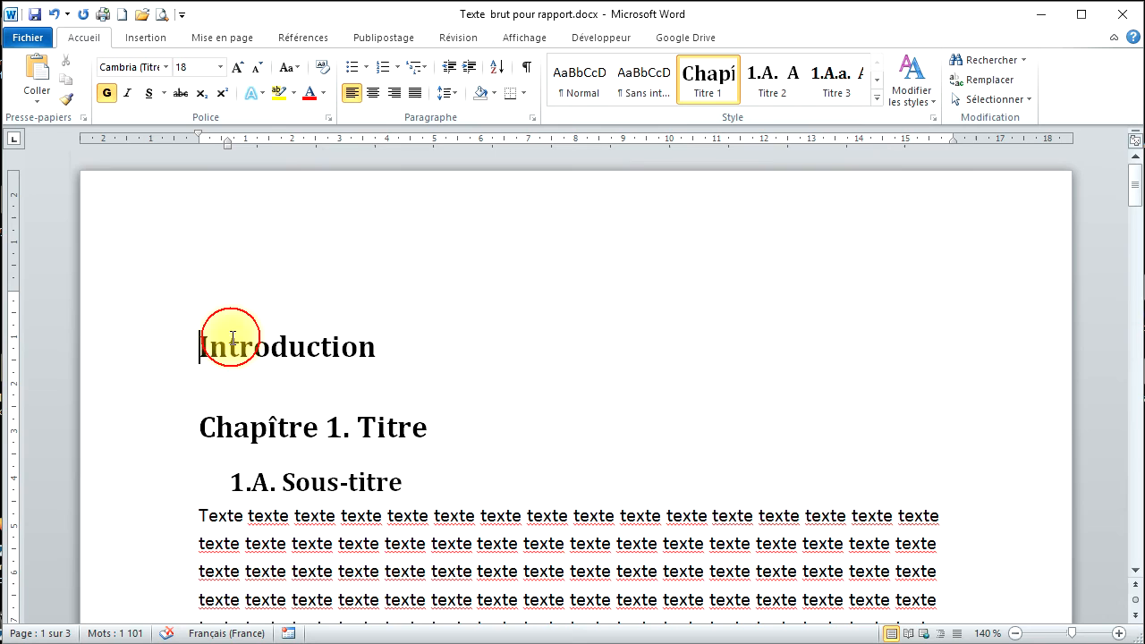
{"action": "key", "text": "Return"}
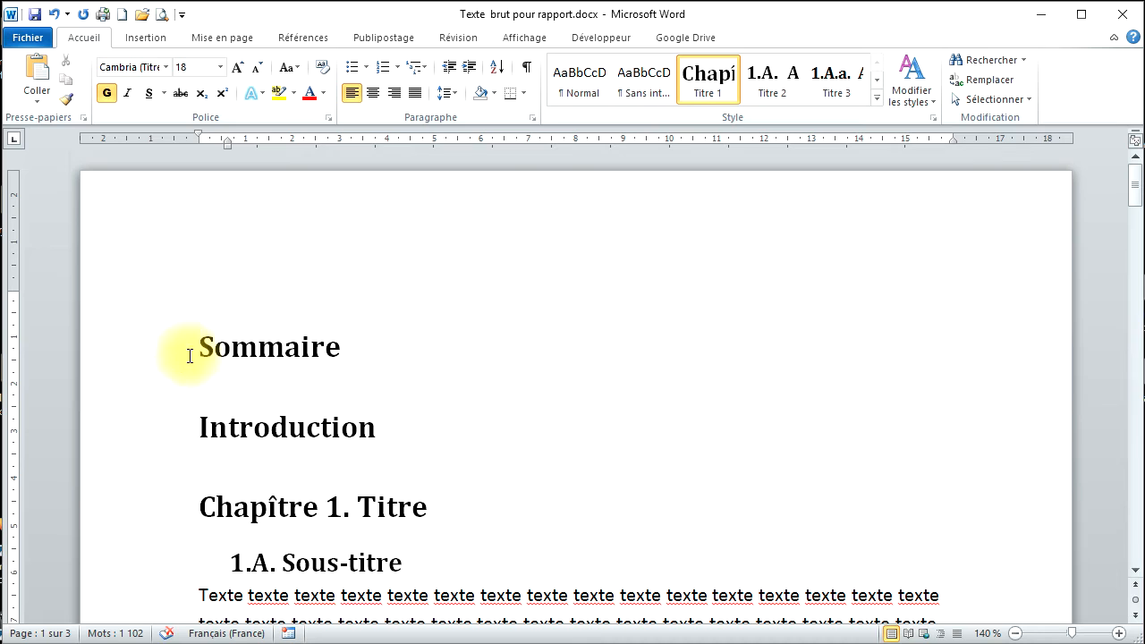
Step: Add a blank line below the Sommaire heading and open the settings for inserting a custom table of contents there
{"action": "left_click_drag", "start_coordinate": [197, 348], "coordinate": [315, 349]}
{"action": "left_click", "coordinate": [439, 345]}
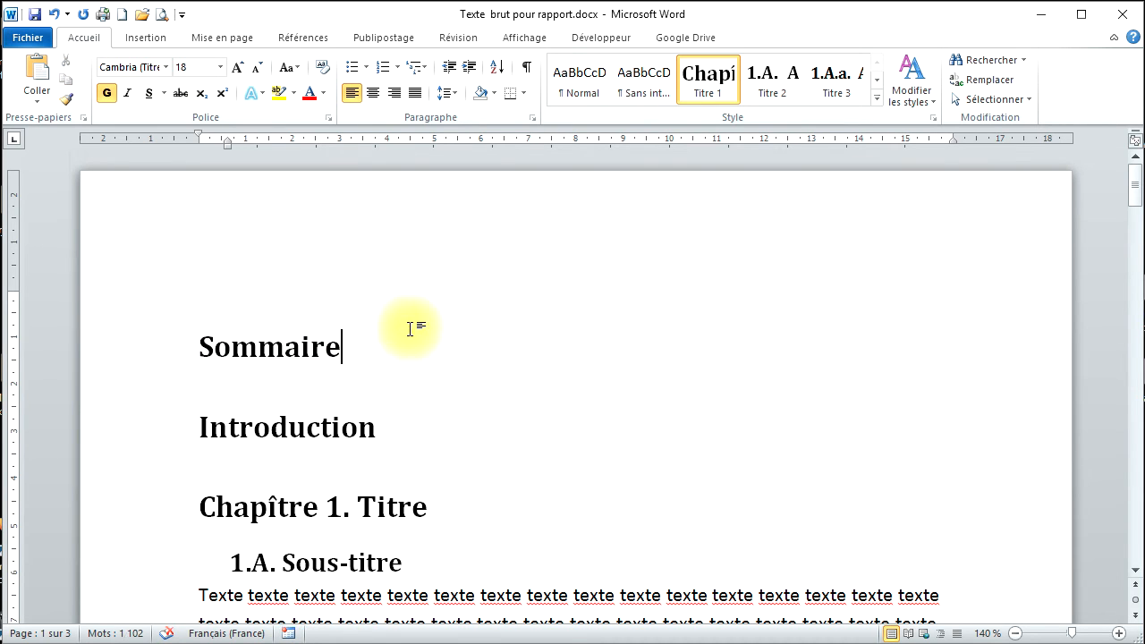
{"action": "key", "text": "Return"}
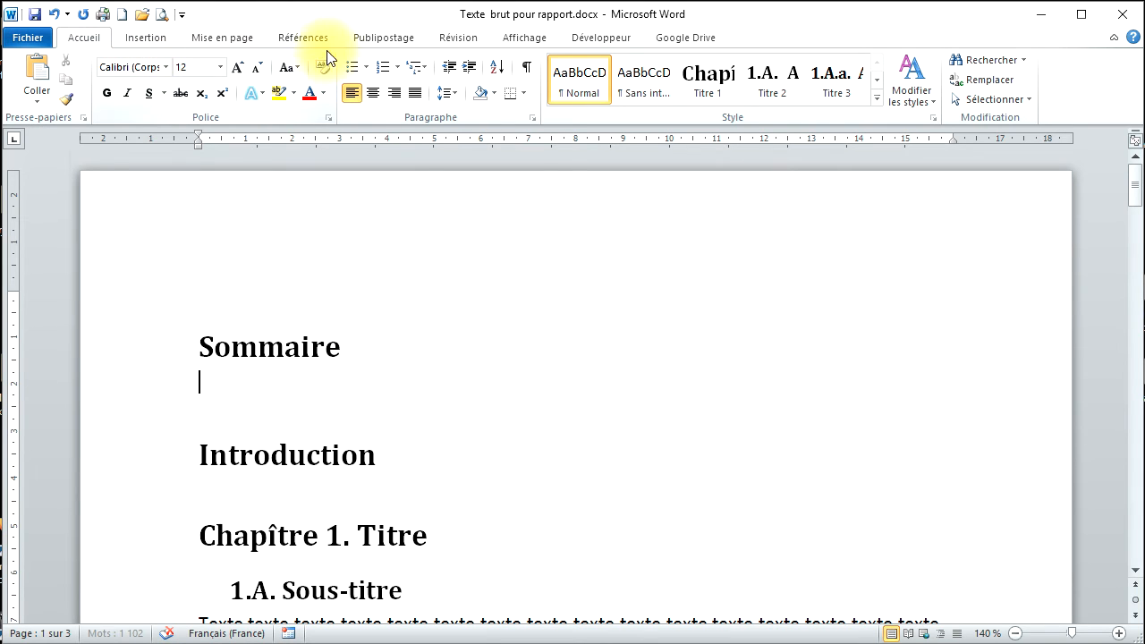
{"action": "left_click", "coordinate": [301, 40]}
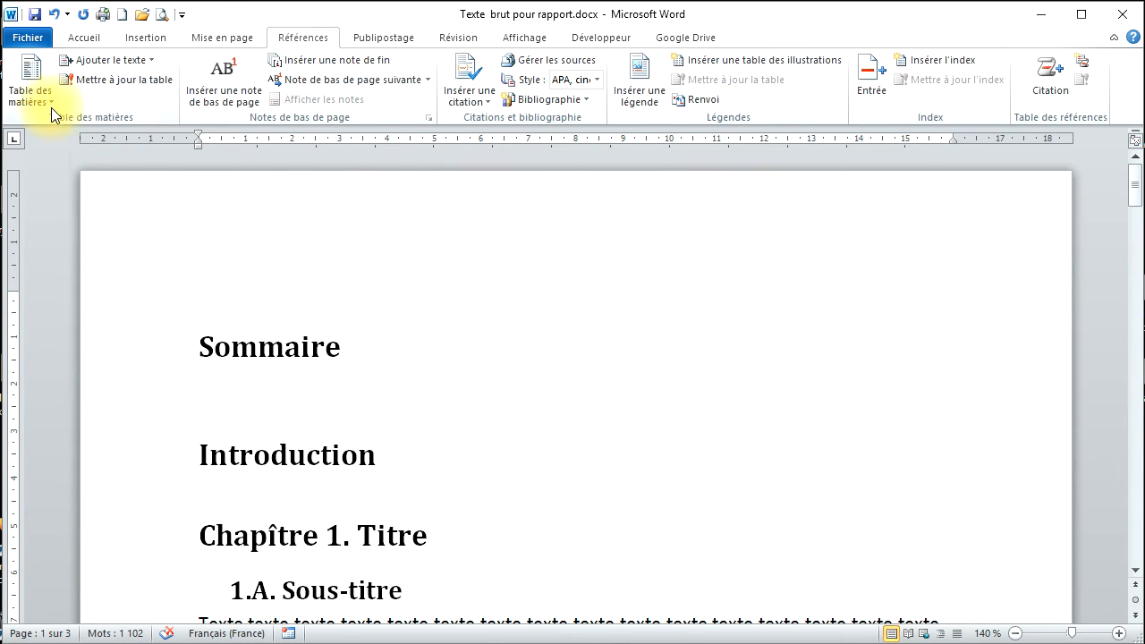
{"action": "left_click", "coordinate": [40, 86]}
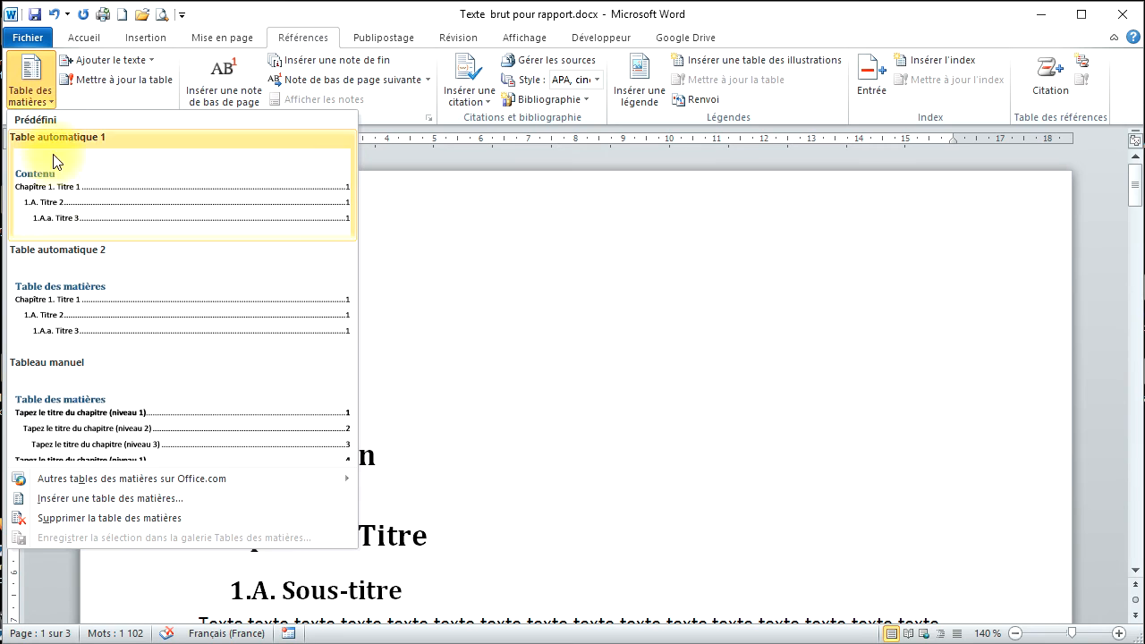
{"action": "left_click", "coordinate": [78, 499]}
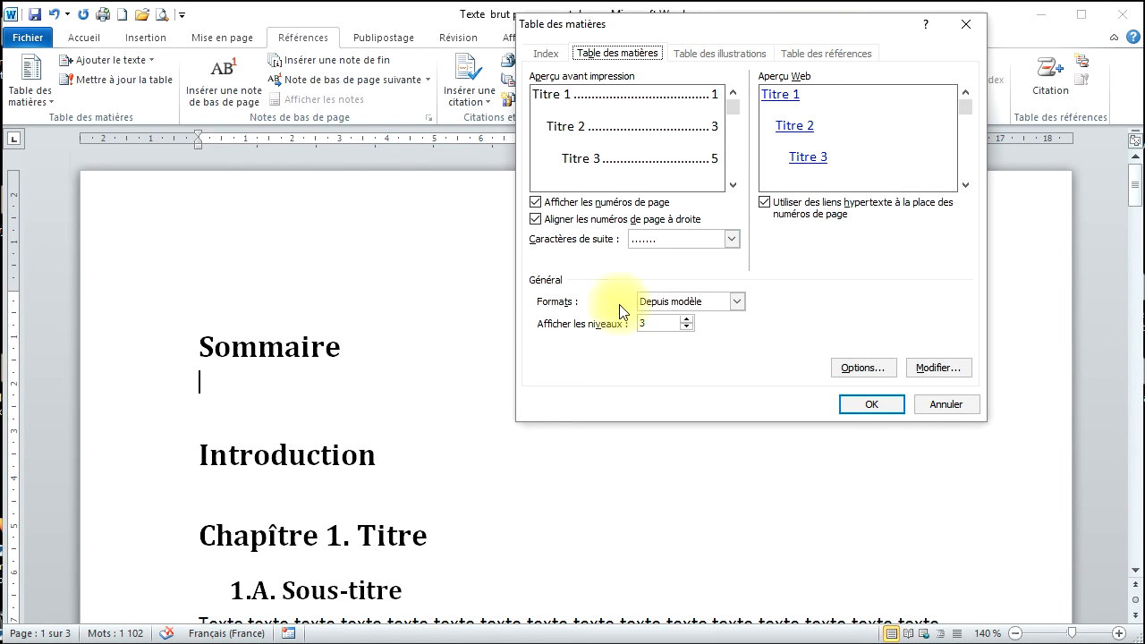
Step: Try the Soigné and Recherché formats for the table of contents, and toggle the page number display and right alignment options
{"action": "left_click", "coordinate": [736, 304]}
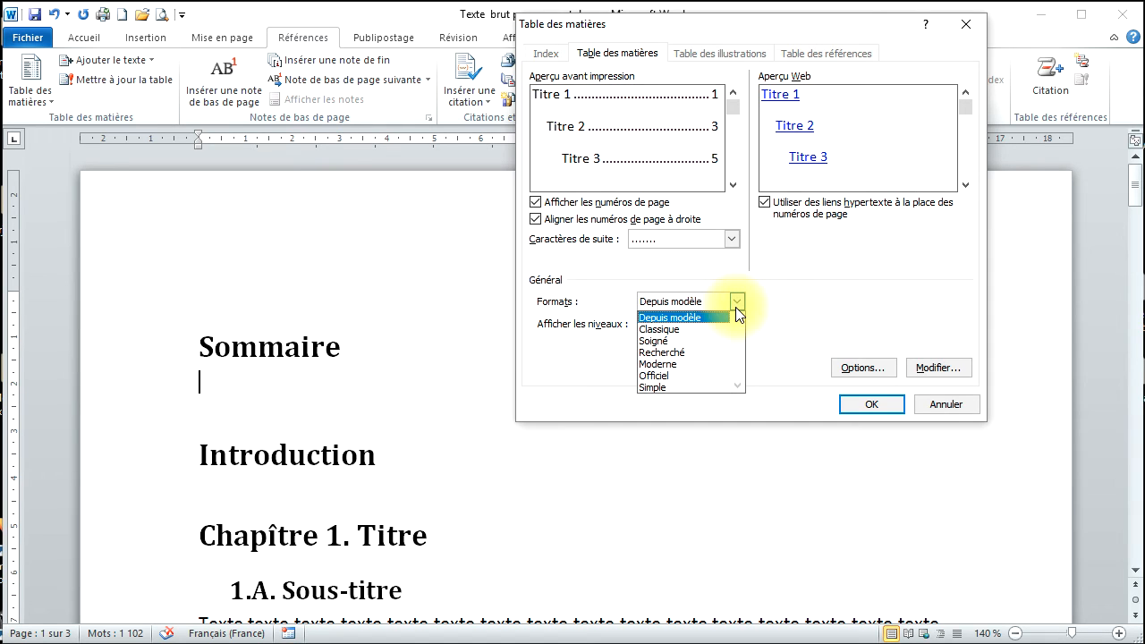
{"action": "left_click", "coordinate": [680, 341]}
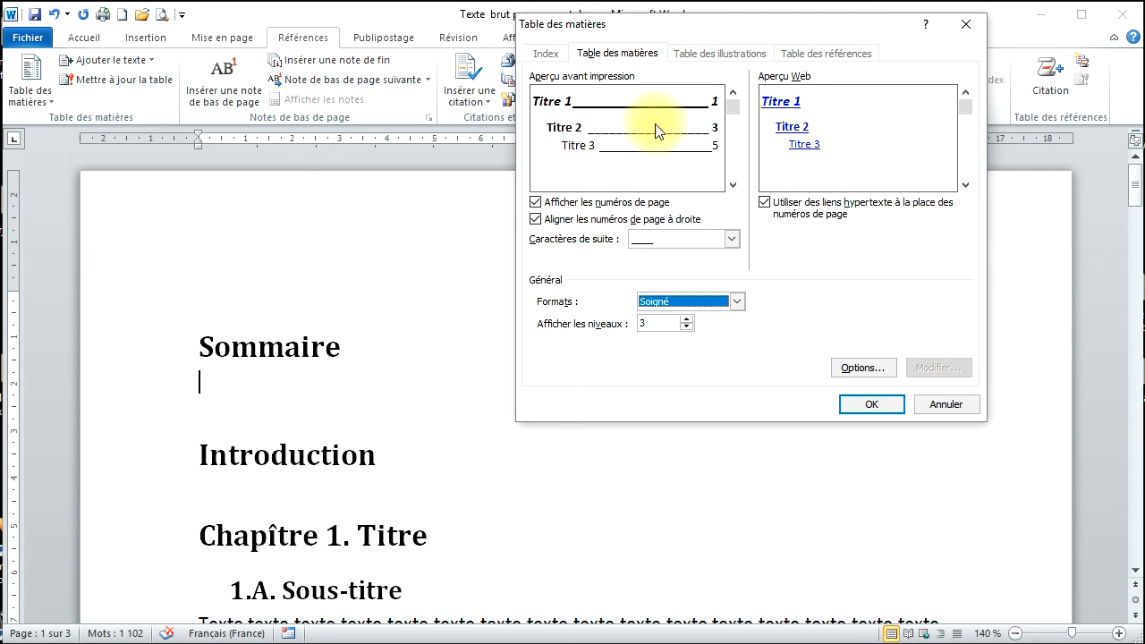
{"action": "left_click", "coordinate": [732, 238]}
{"action": "left_click", "coordinate": [733, 238]}
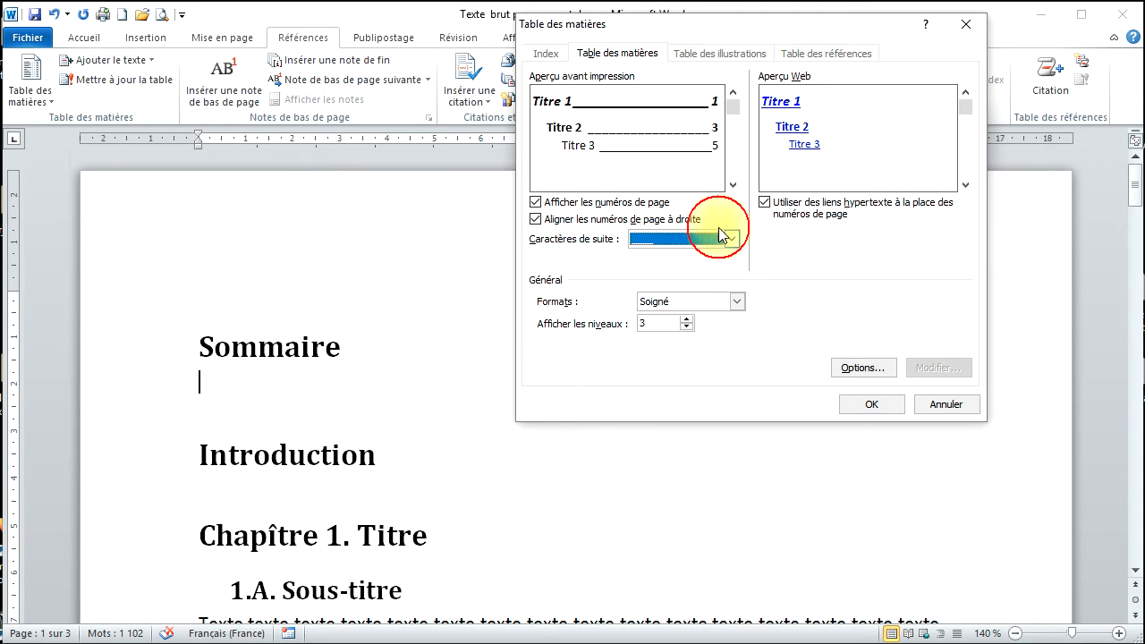
{"action": "left_click", "coordinate": [534, 219]}
{"action": "left_click", "coordinate": [535, 220]}
{"action": "left_click", "coordinate": [537, 203]}
{"action": "left_click", "coordinate": [538, 203]}
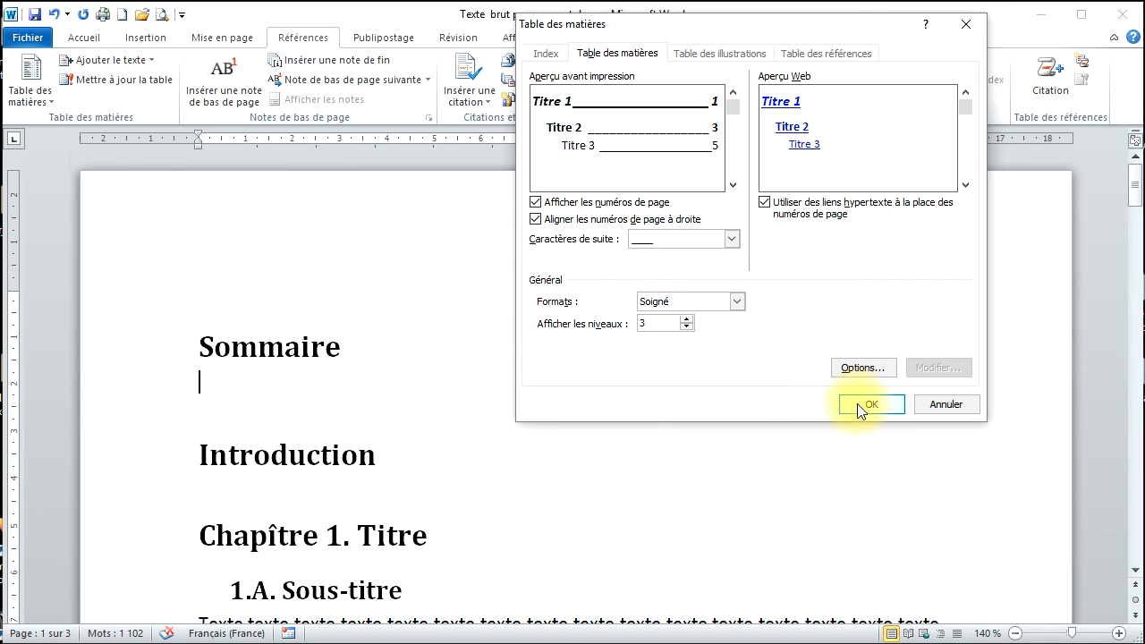
{"action": "left_click", "coordinate": [737, 302]}
{"action": "left_click", "coordinate": [675, 352]}
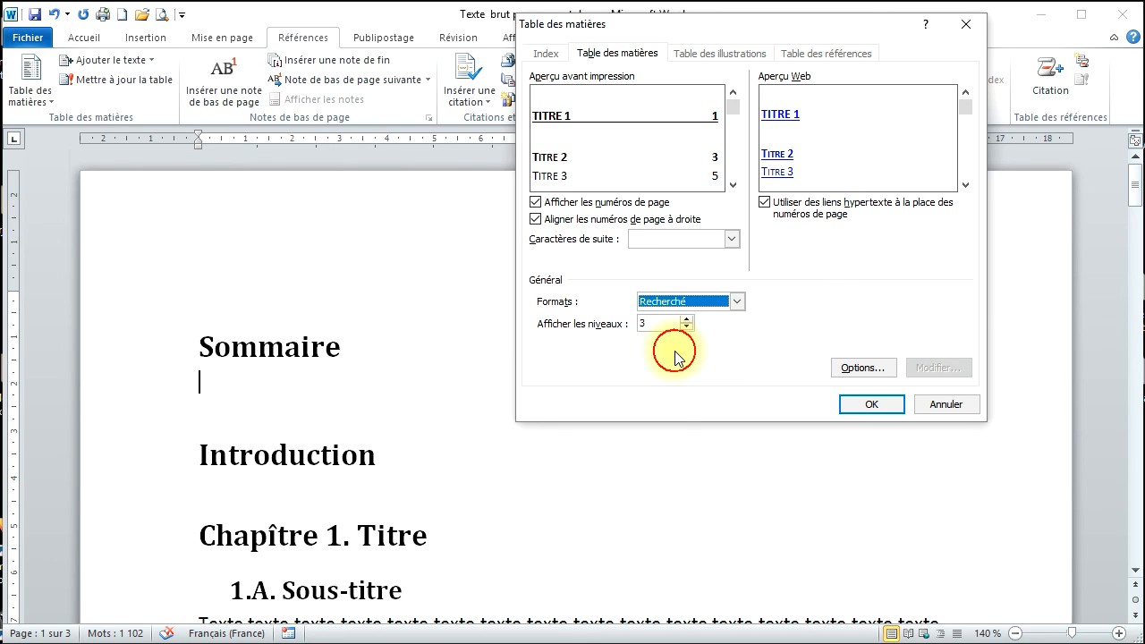
Step: Choose the Soigné format and insert the table of contents under the Sommaire heading
{"action": "left_click", "coordinate": [737, 302]}
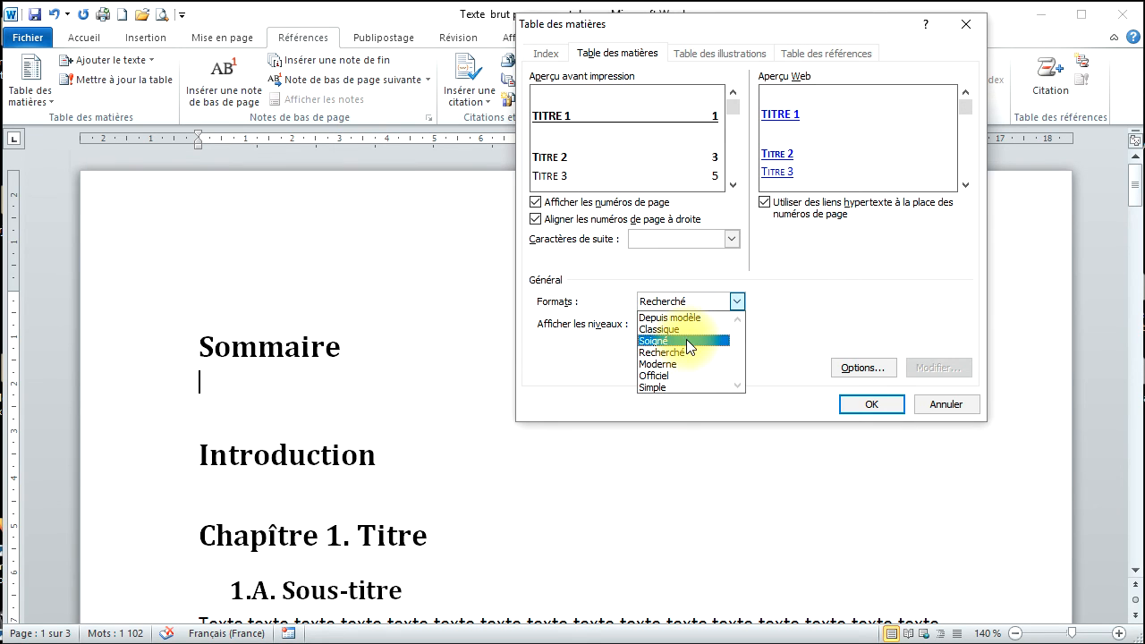
{"action": "left_click", "coordinate": [686, 340]}
{"action": "left_click", "coordinate": [876, 404]}
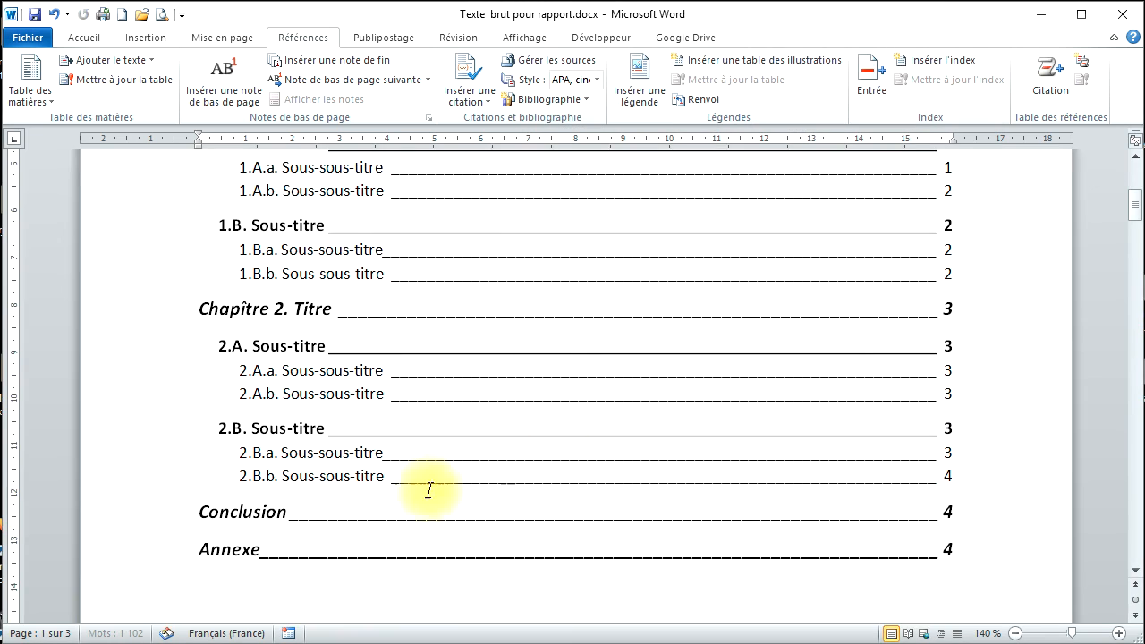
Step: Review the entries and page numbers of the inserted table of contents and the report's opening headings below it
{"action": "scroll", "coordinate": [429, 490], "scroll_direction": "up", "scroll_amount": 5}
{"action": "scroll", "coordinate": [444, 467], "scroll_direction": "down", "scroll_amount": 5}
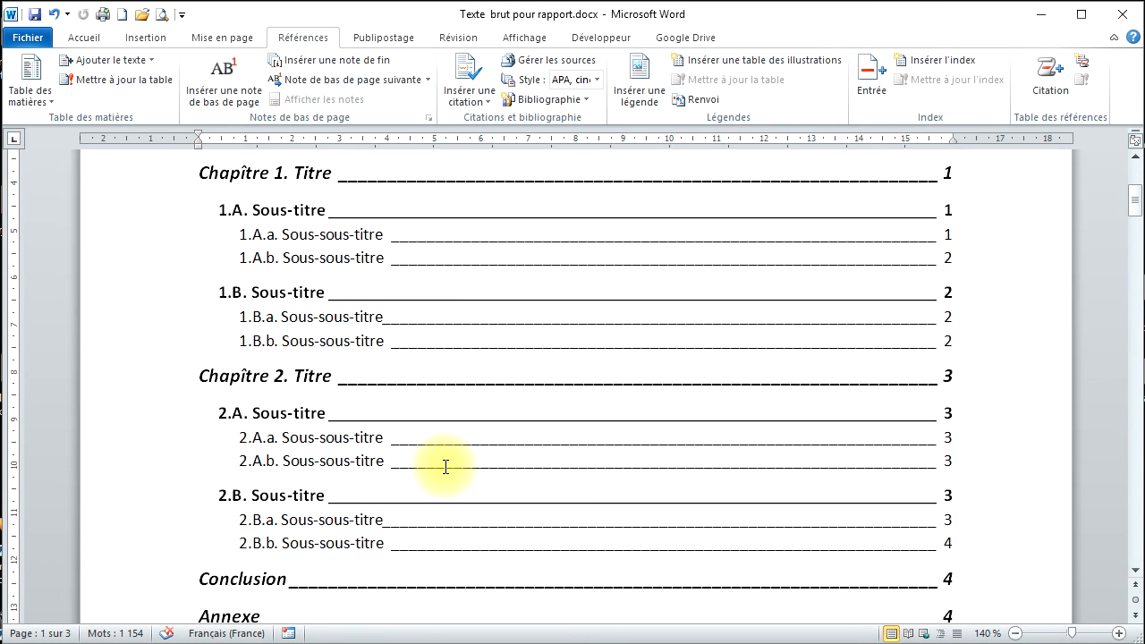
{"action": "scroll", "coordinate": [444, 467], "scroll_direction": "up", "scroll_amount": 3}
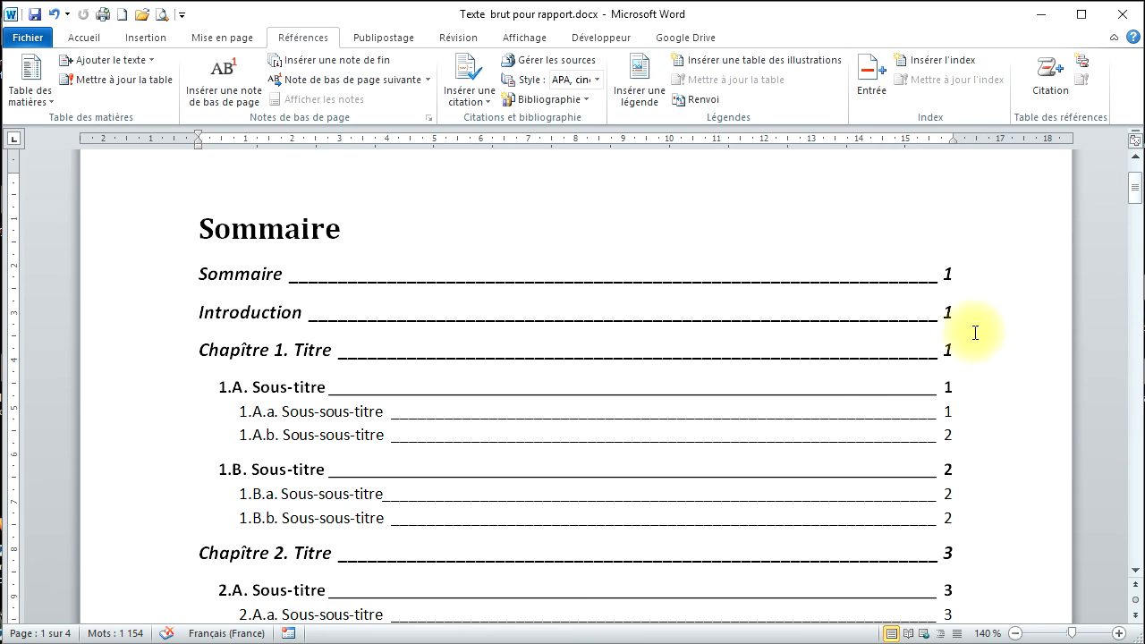
{"action": "scroll", "coordinate": [331, 365], "scroll_direction": "down", "scroll_amount": 2}
{"action": "scroll", "coordinate": [331, 358], "scroll_direction": "down", "scroll_amount": 1}
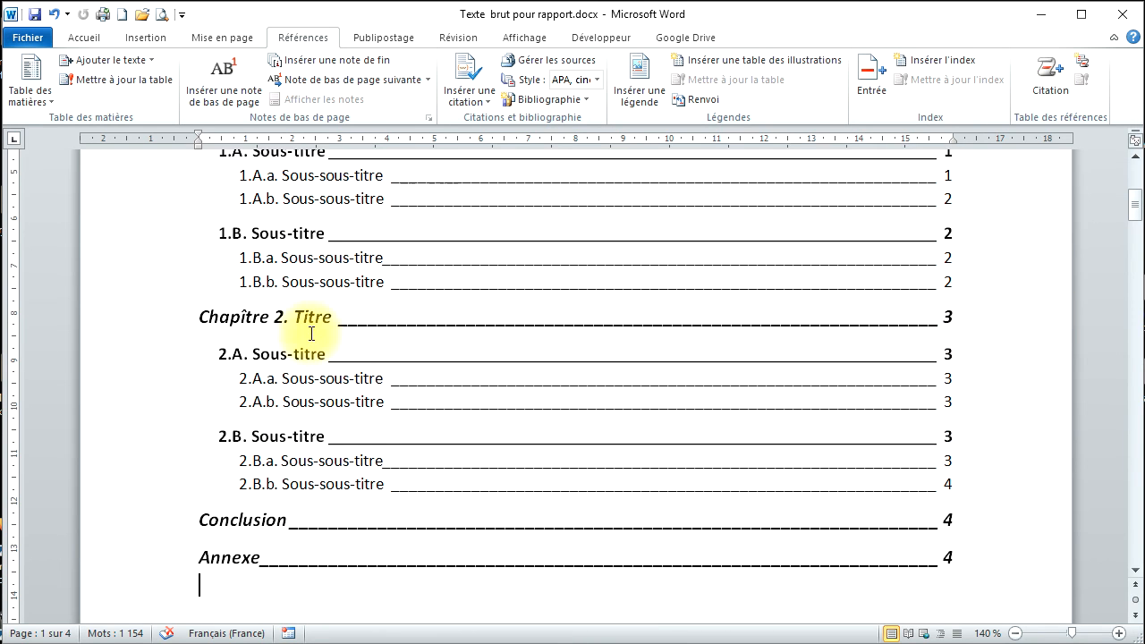
{"action": "scroll", "coordinate": [659, 528], "scroll_direction": "down", "scroll_amount": 8}
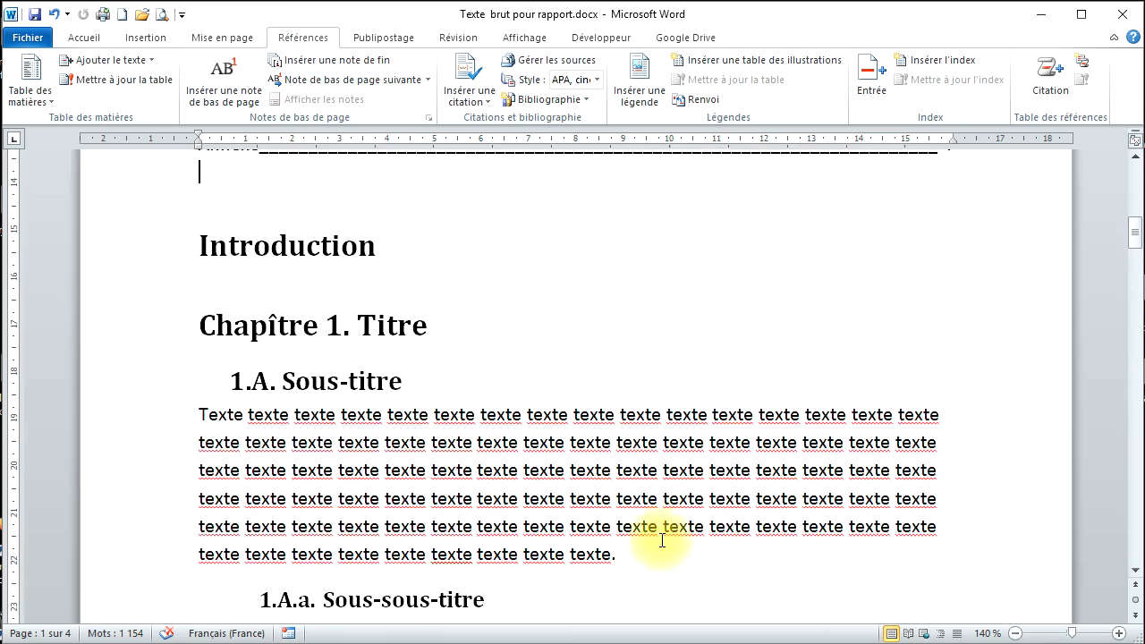
{"action": "scroll", "coordinate": [652, 536], "scroll_direction": "up", "scroll_amount": 6}
{"action": "scroll", "coordinate": [604, 340], "scroll_direction": "up", "scroll_amount": 8}
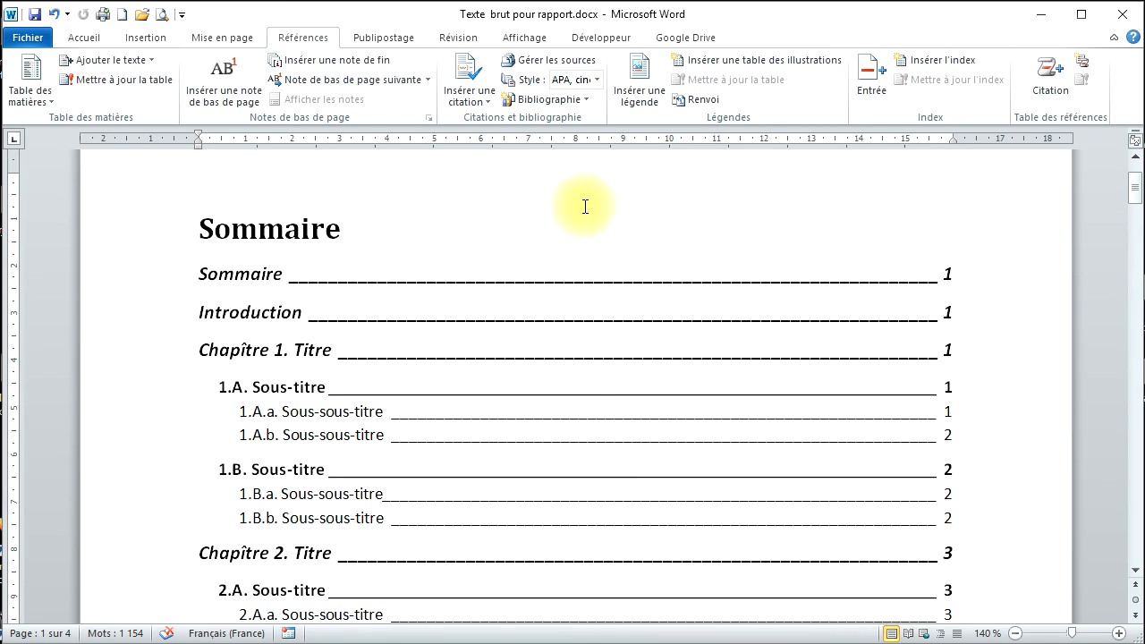
{"action": "scroll", "coordinate": [506, 302], "scroll_direction": "up", "scroll_amount": 2}
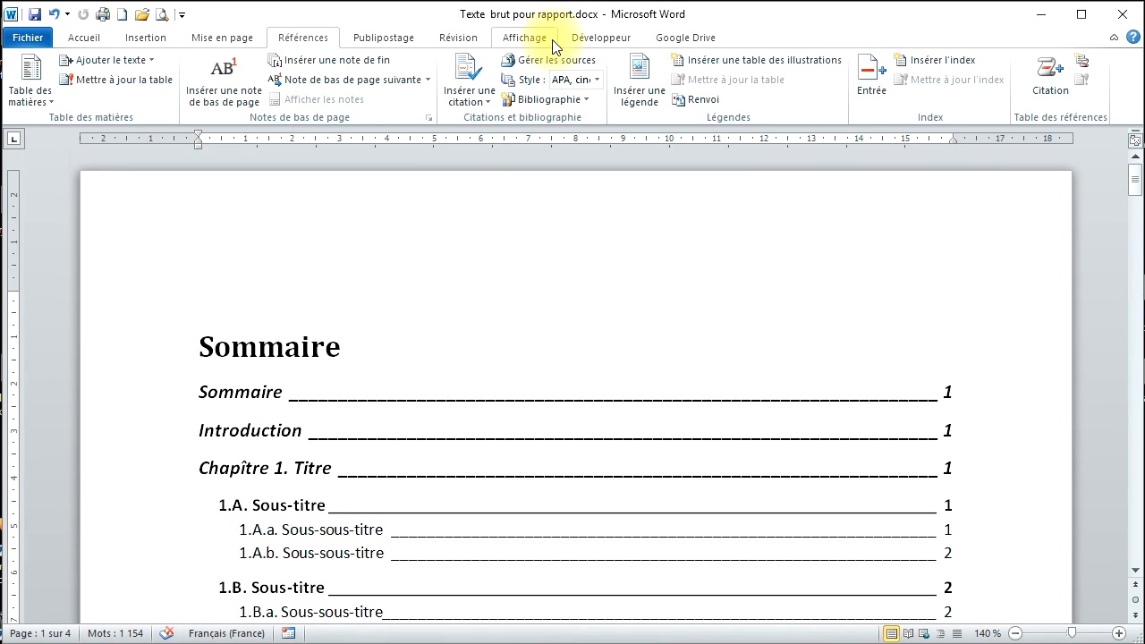